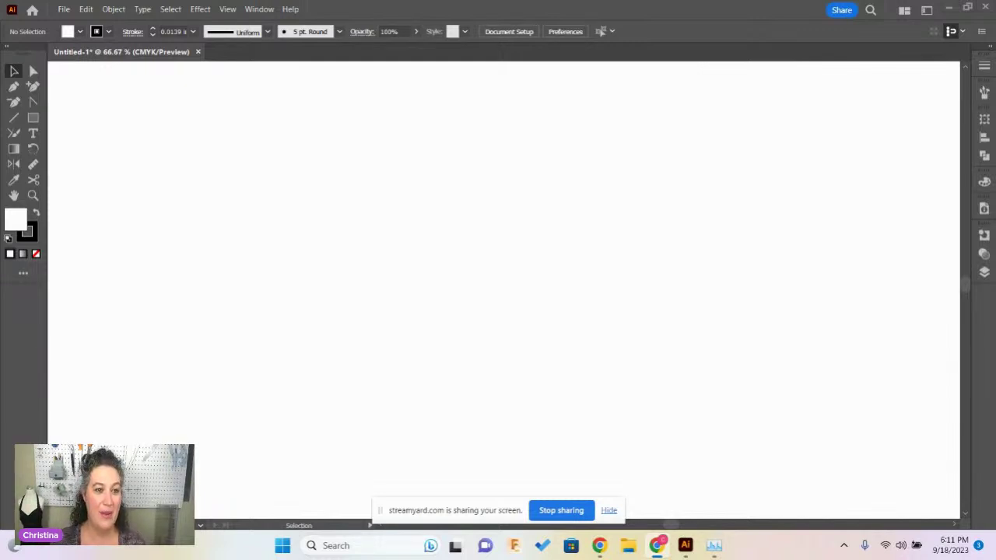
# - Create a new 72 x 72 in CMYK document named "Pattern Drafting board"
pyautogui.click(67, 11)
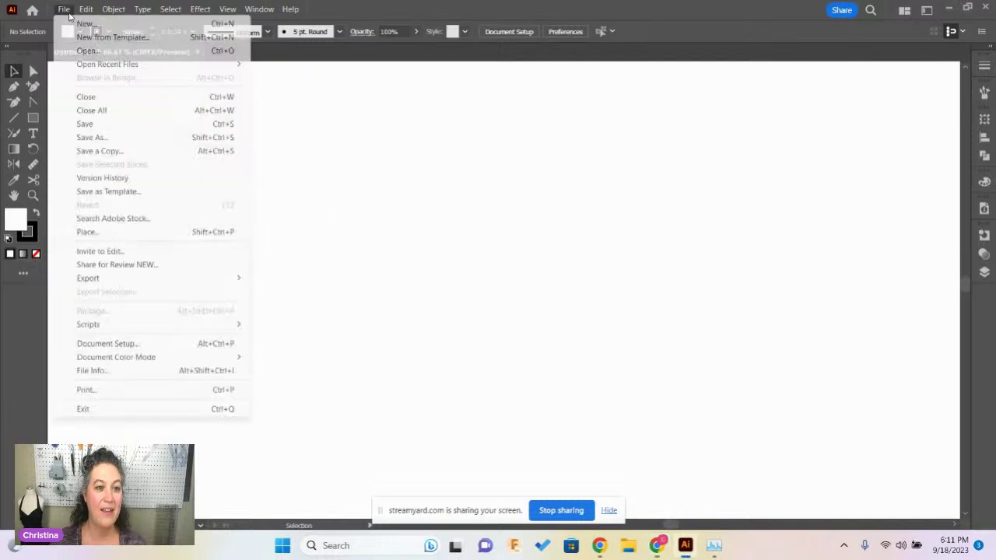
pyautogui.click(84, 24)
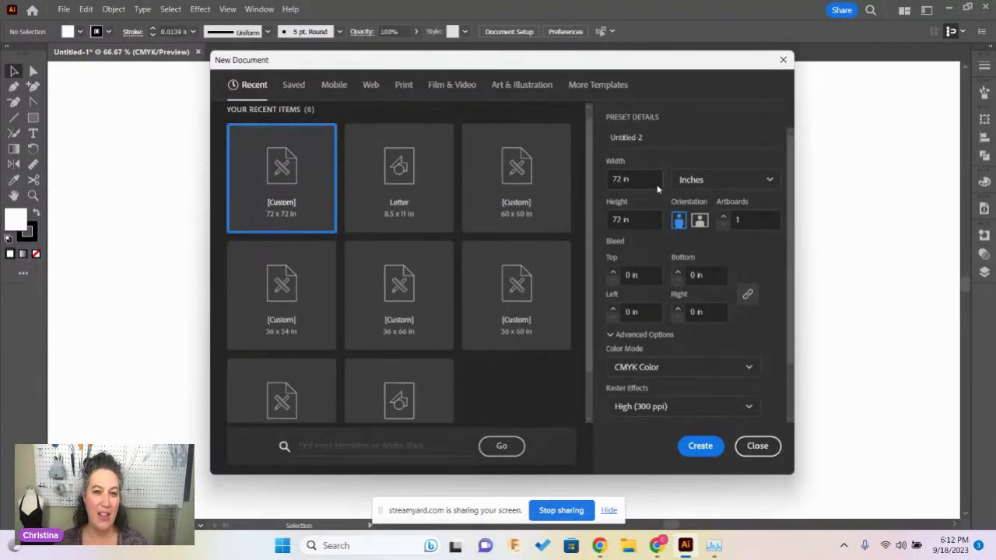
pyautogui.doubleClick(655, 140)
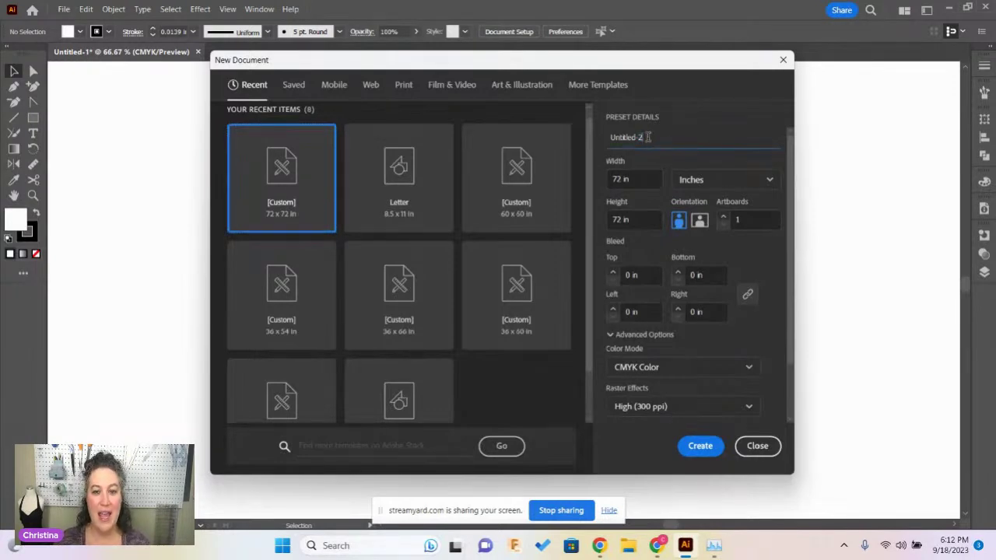
pyautogui.moveTo(662, 137); pyautogui.dragTo(610, 138)
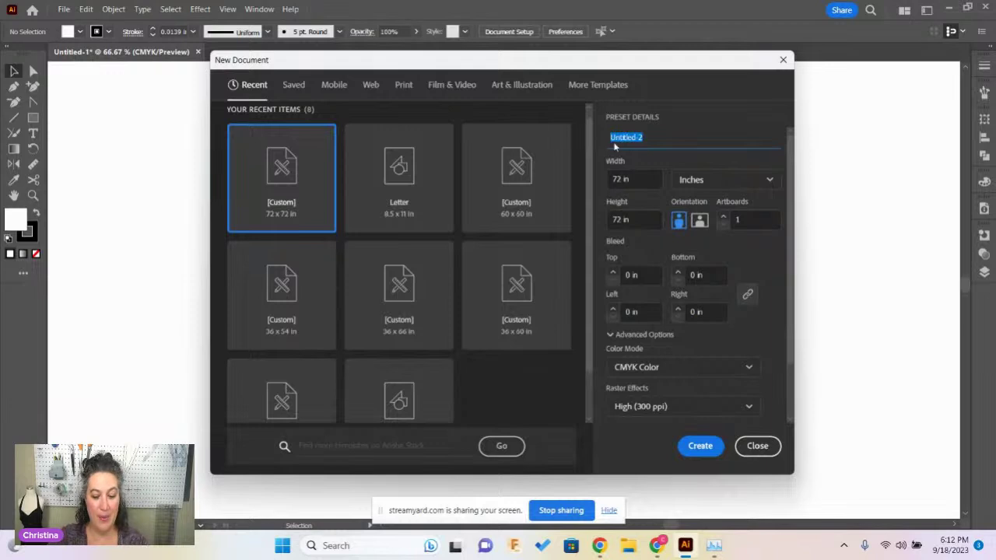
pyautogui.write('Pan')
pyautogui.write('ttern Dre')
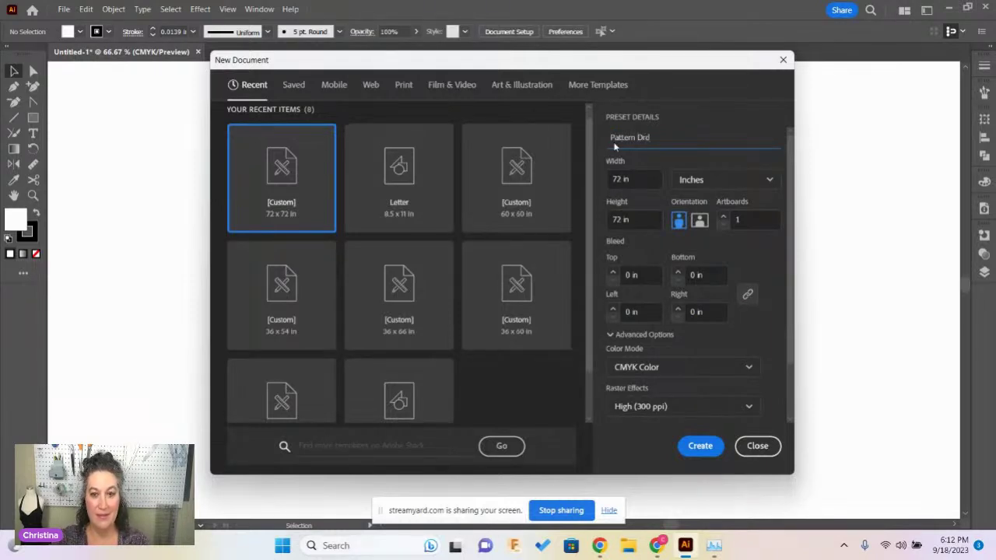
pyautogui.press('BackSpace')
pyautogui.write('a')
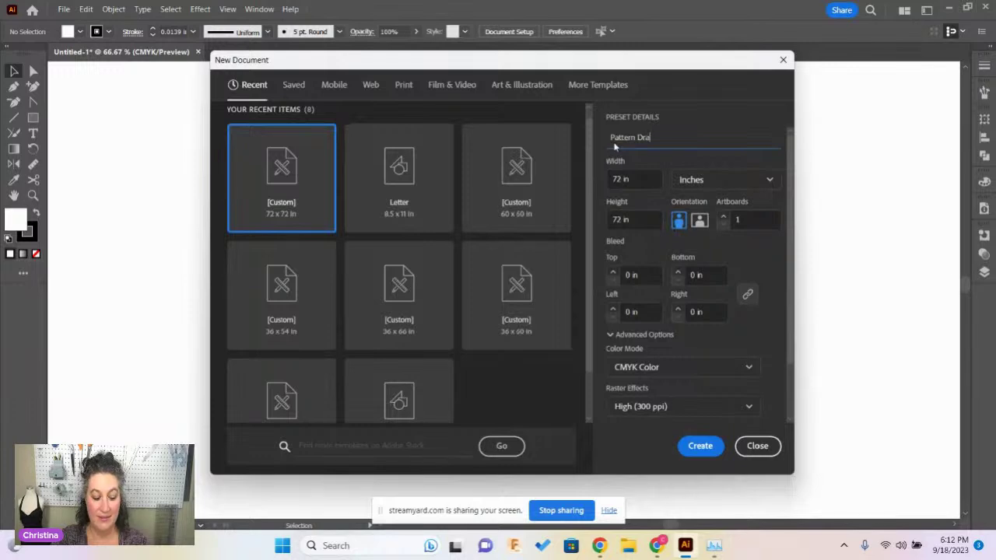
pyautogui.write('fting board')
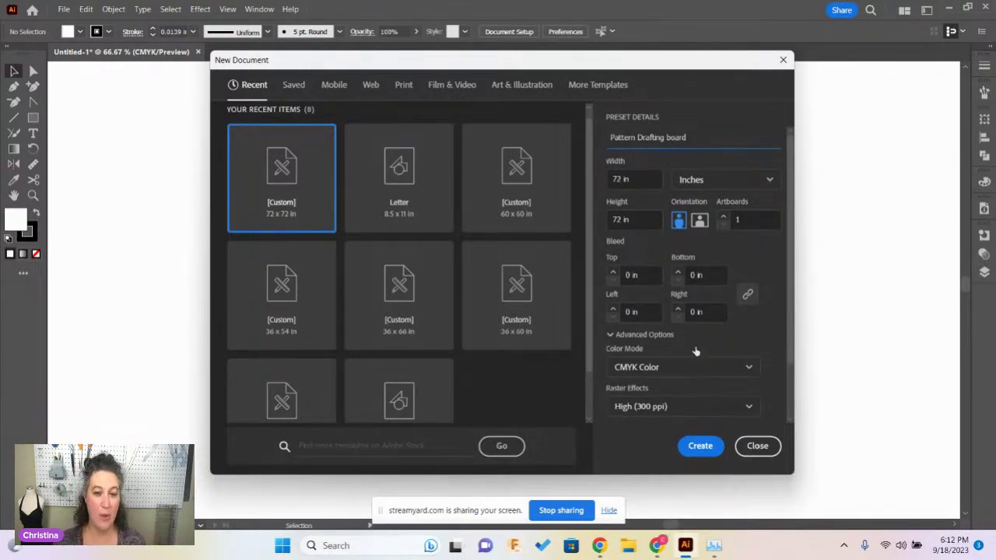
pyautogui.scroll(-1, 695, 350)
pyautogui.scroll(1, 695, 350)
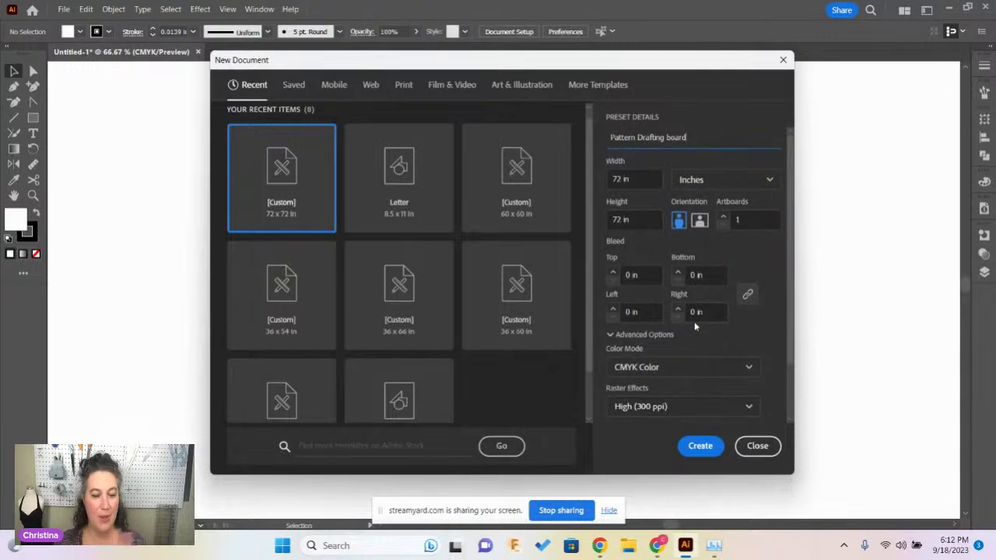
pyautogui.click(706, 444)
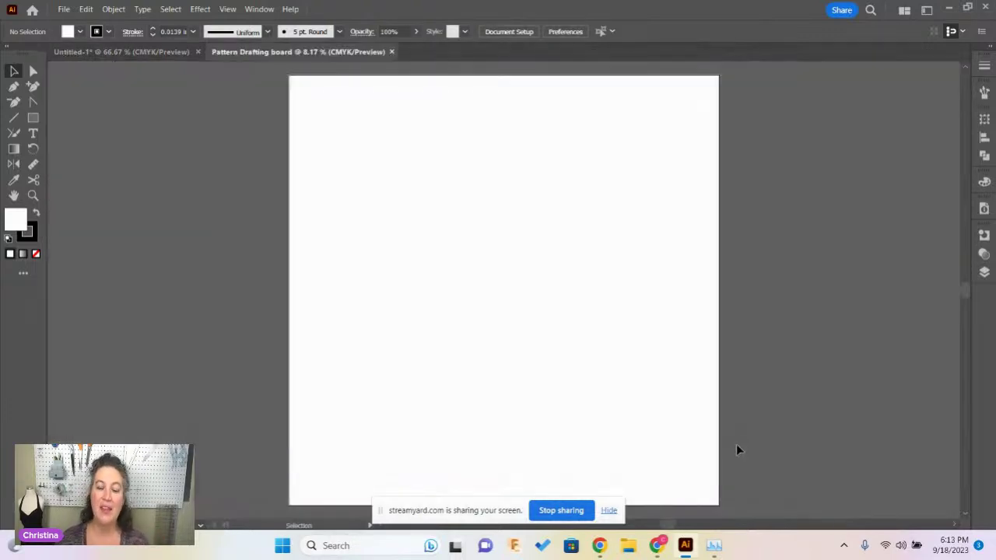
pyautogui.hotkey('ctrl', '=')
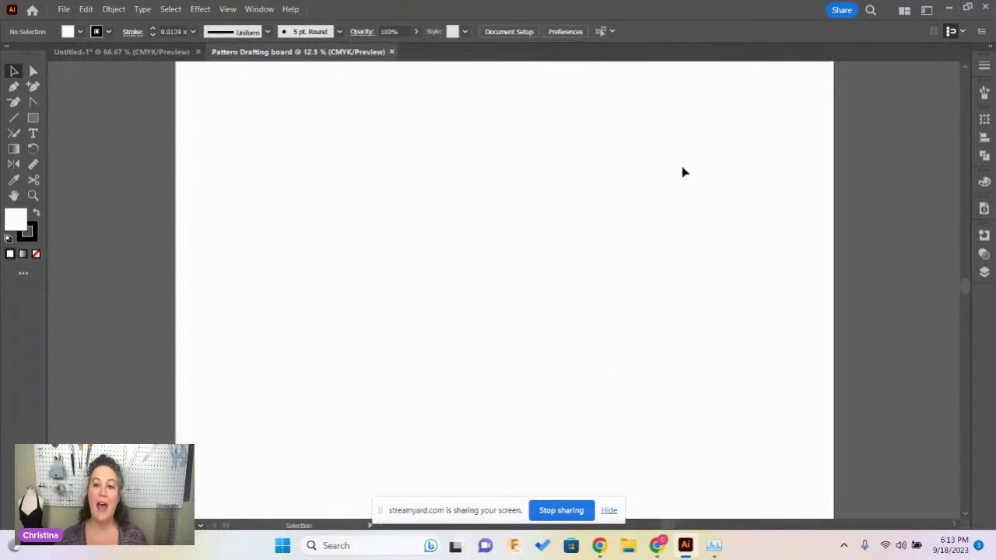
pyautogui.click(926, 11)
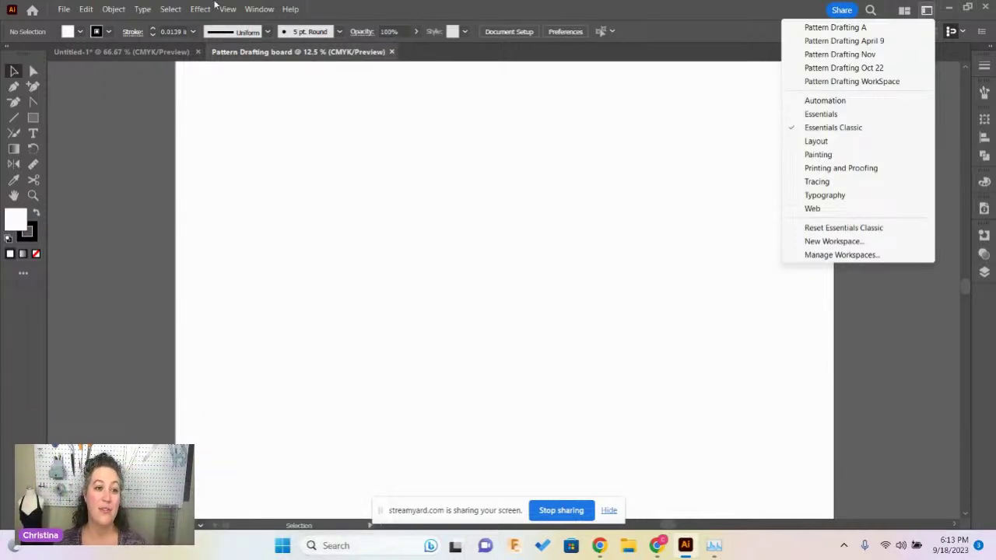
pyautogui.click(63, 9)
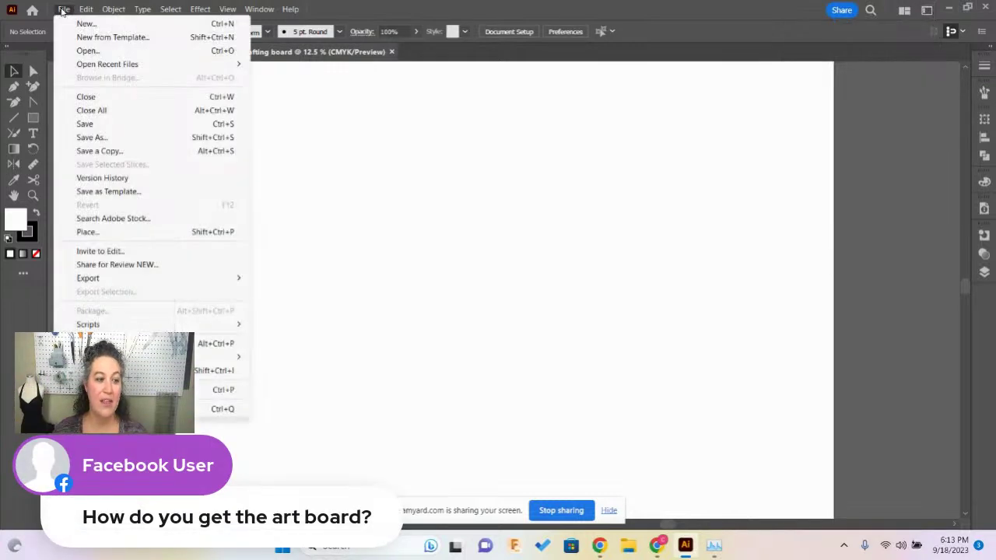
pyautogui.click(82, 24)
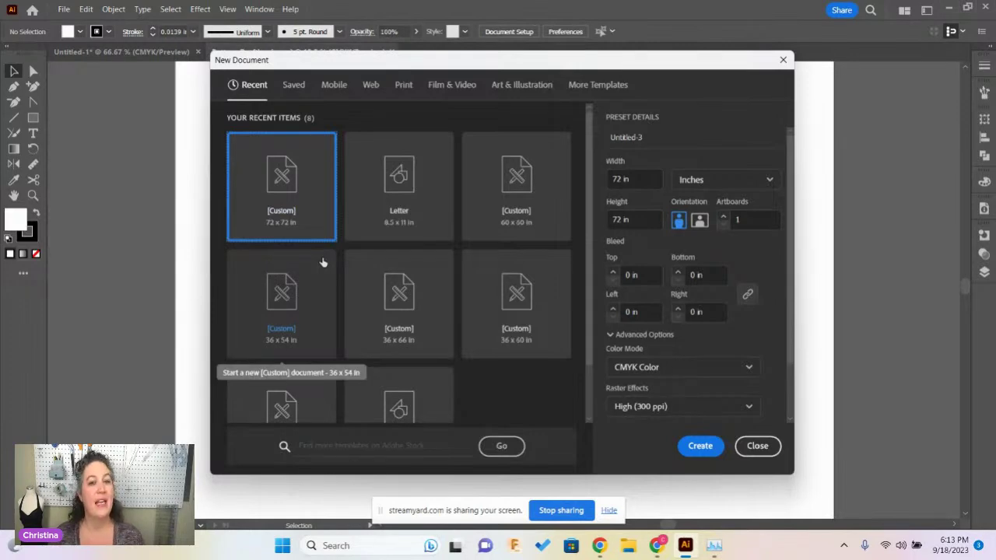
pyautogui.click(746, 446)
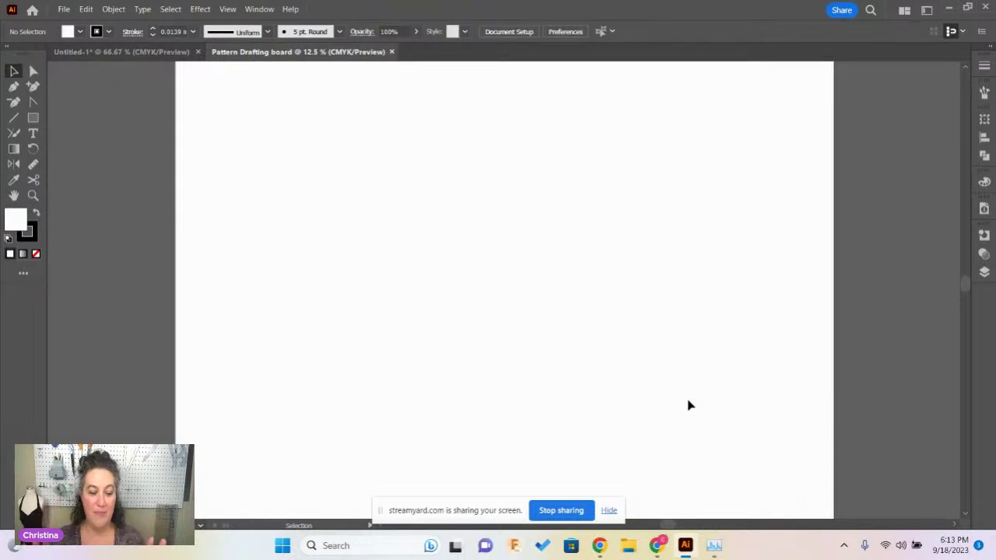
pyautogui.hotkey('ctrl', '-')
pyautogui.hotkey('ctrl', '-')
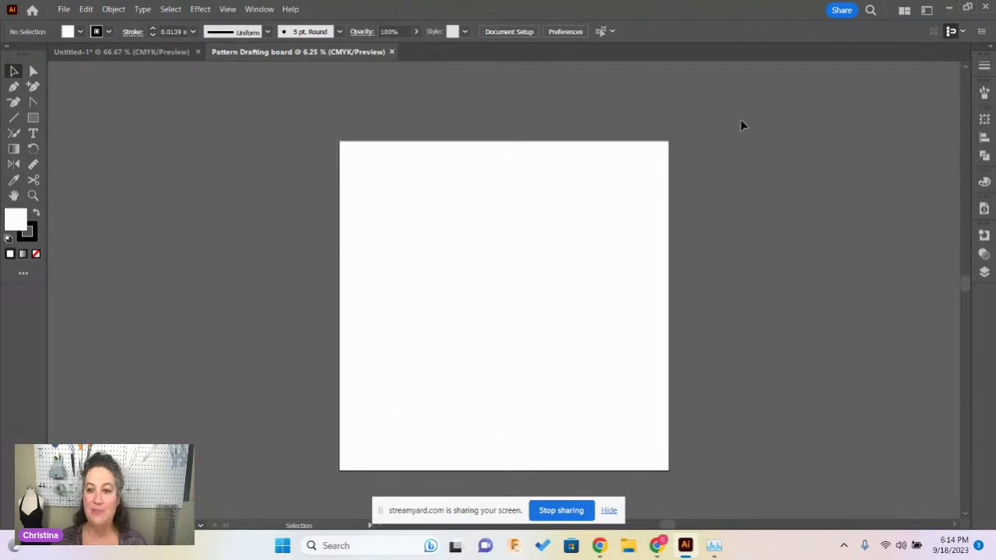
# - Try out the Painting workspace and the Typography workspace
pyautogui.click(926, 10)
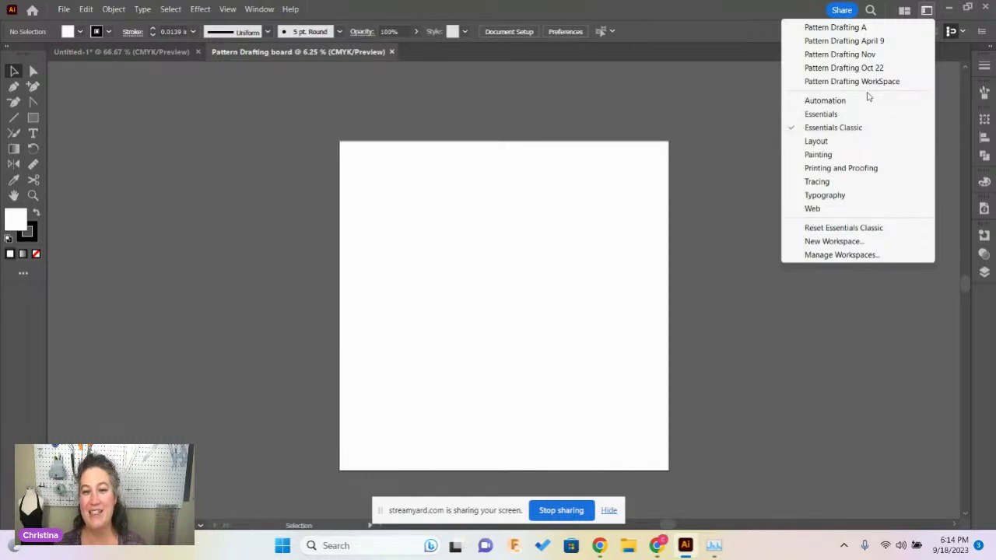
pyautogui.click(859, 157)
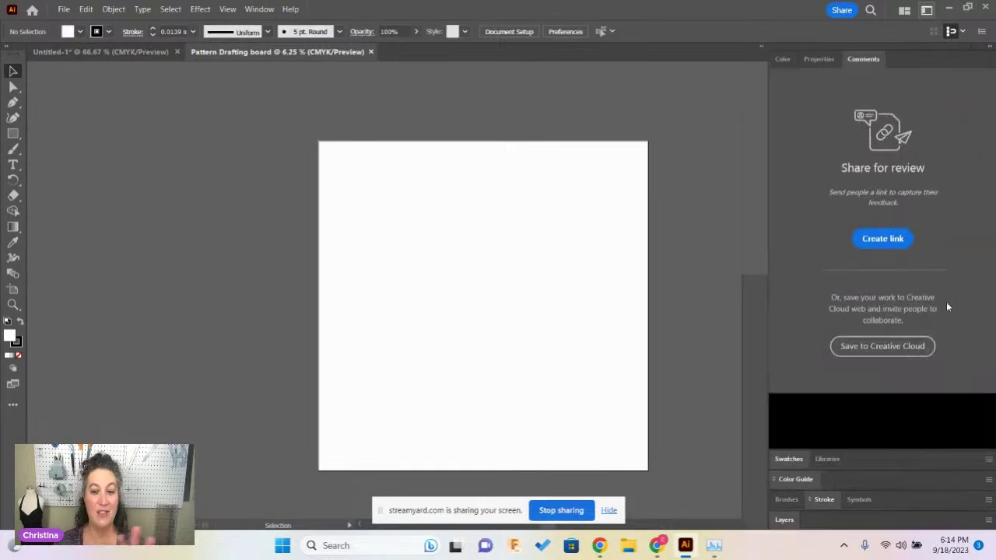
pyautogui.click(929, 9)
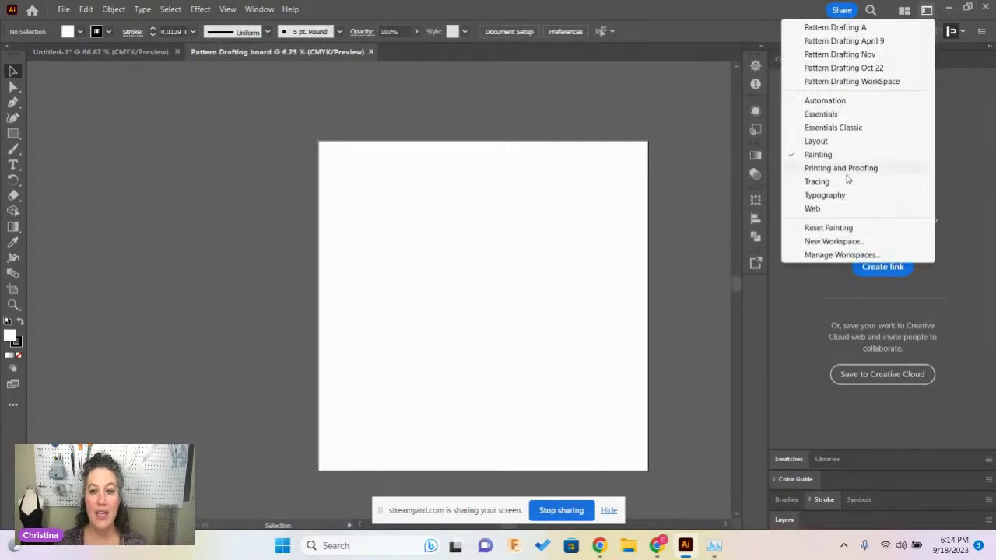
pyautogui.click(833, 195)
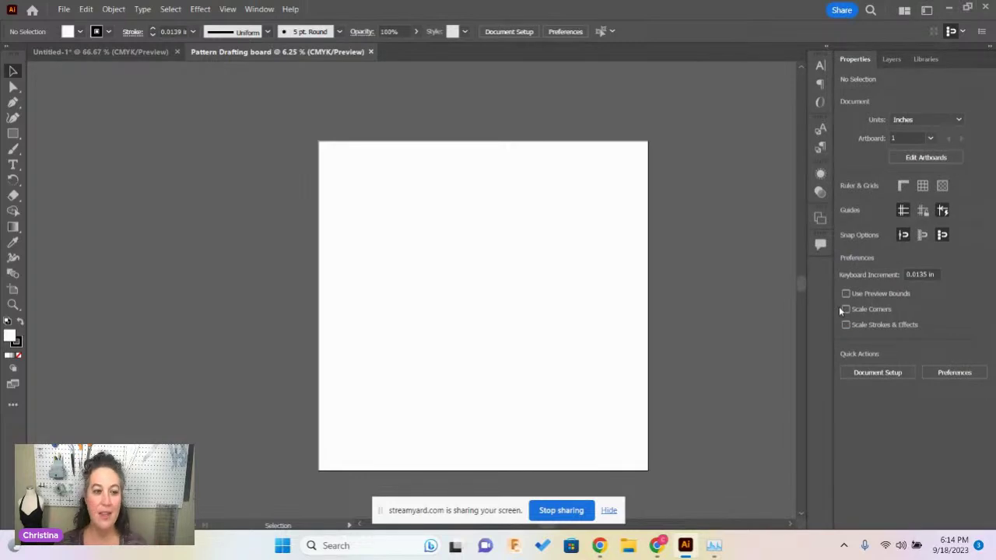
# - Switch to the Pattern Drafting Nov workspace and save its layout as a new workspace named "Pattern Drafting Sept 23"
pyautogui.click(921, 11)
pyautogui.click(887, 54)
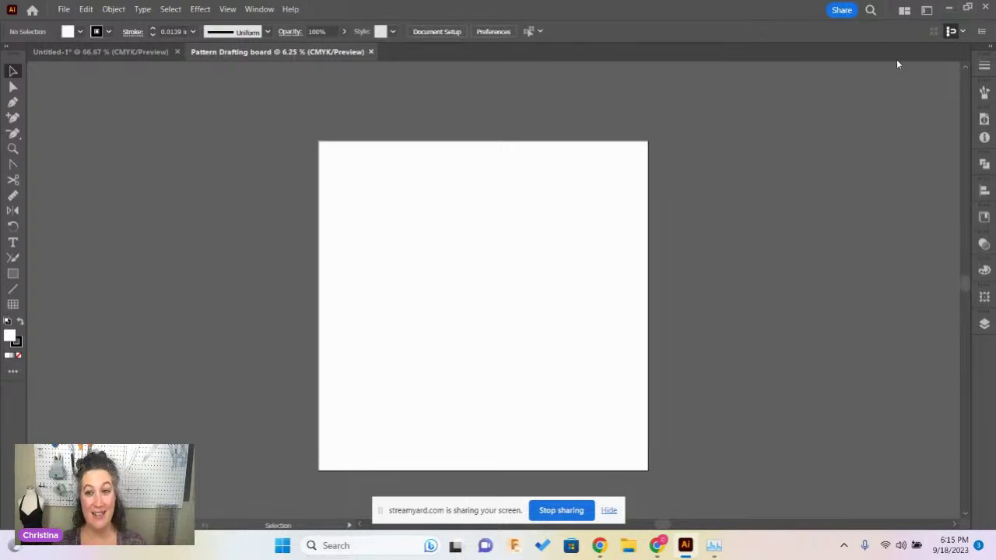
pyautogui.click(928, 10)
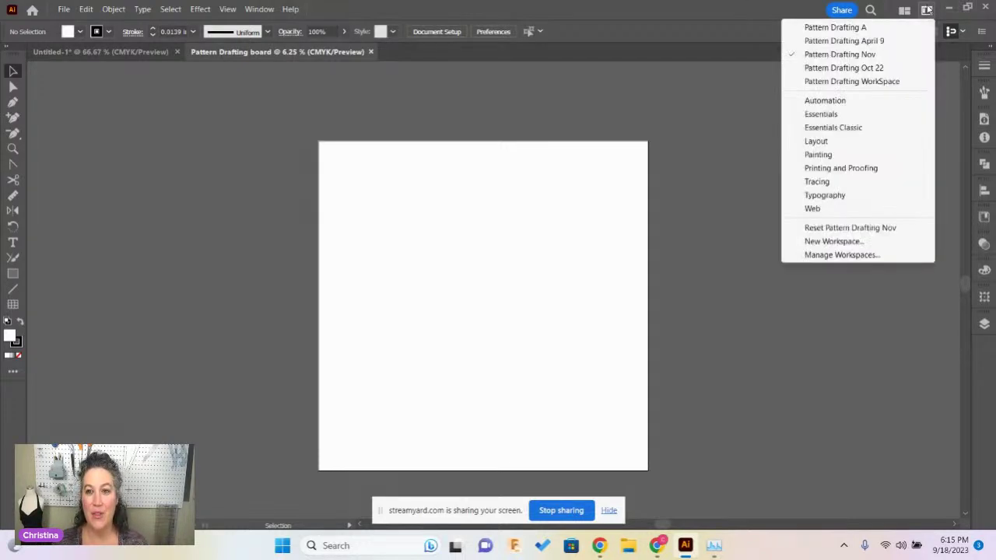
pyautogui.click(841, 244)
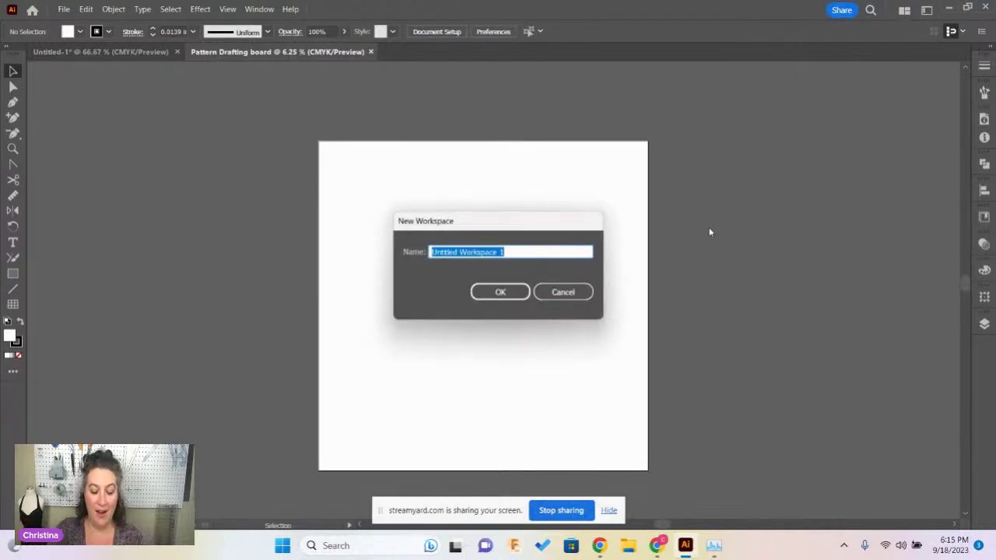
pyautogui.write('Pattern ')
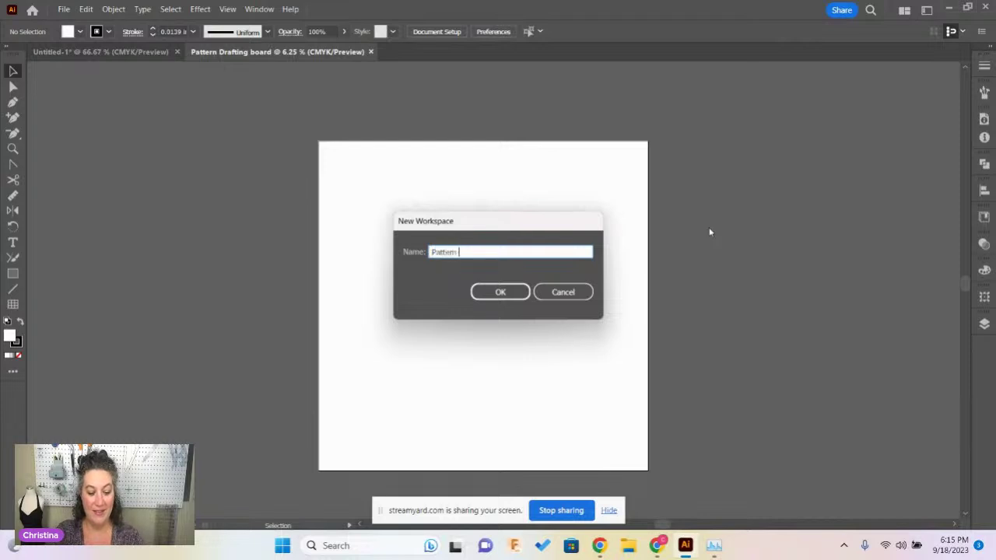
pyautogui.write('Drafting')
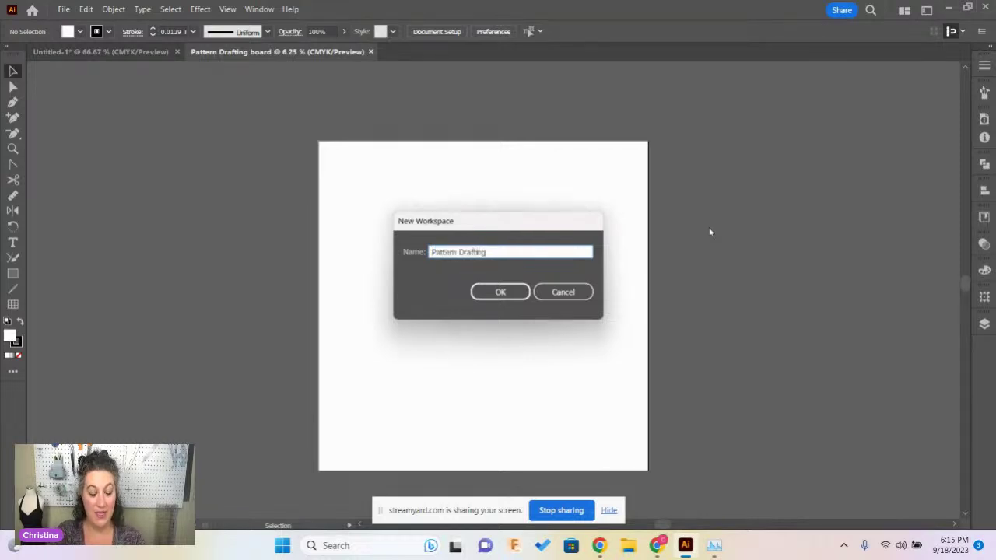
pyautogui.write(' Se')
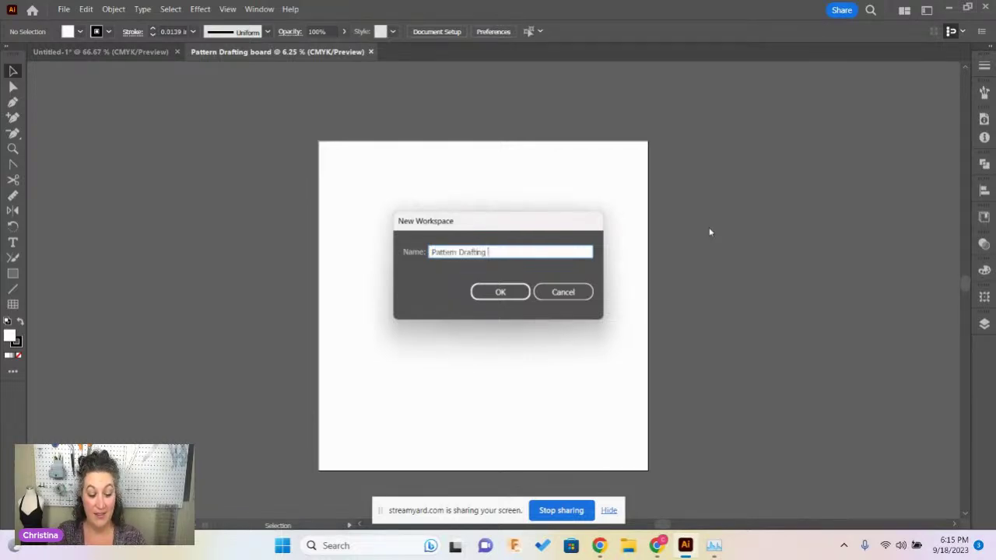
pyautogui.write('pt 23')
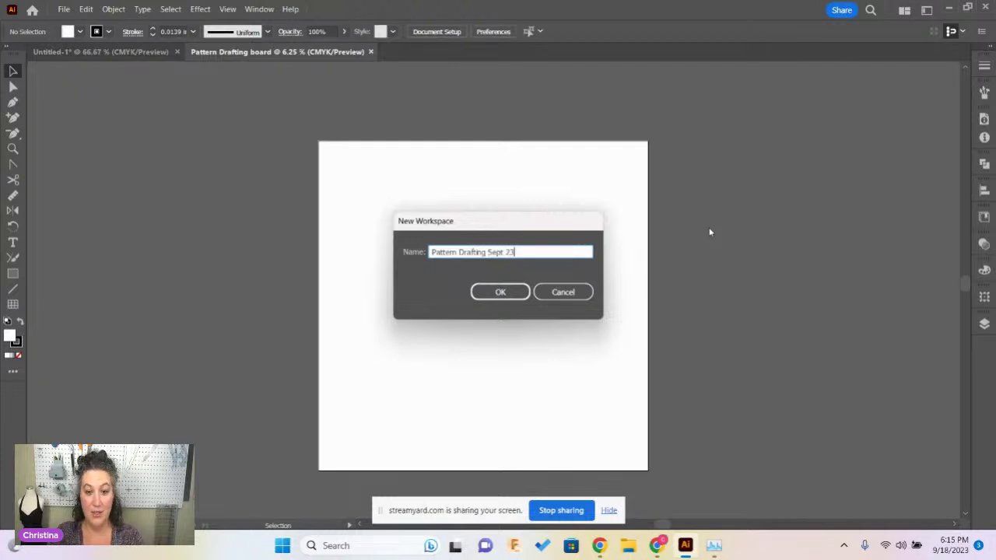
pyautogui.press('Return')
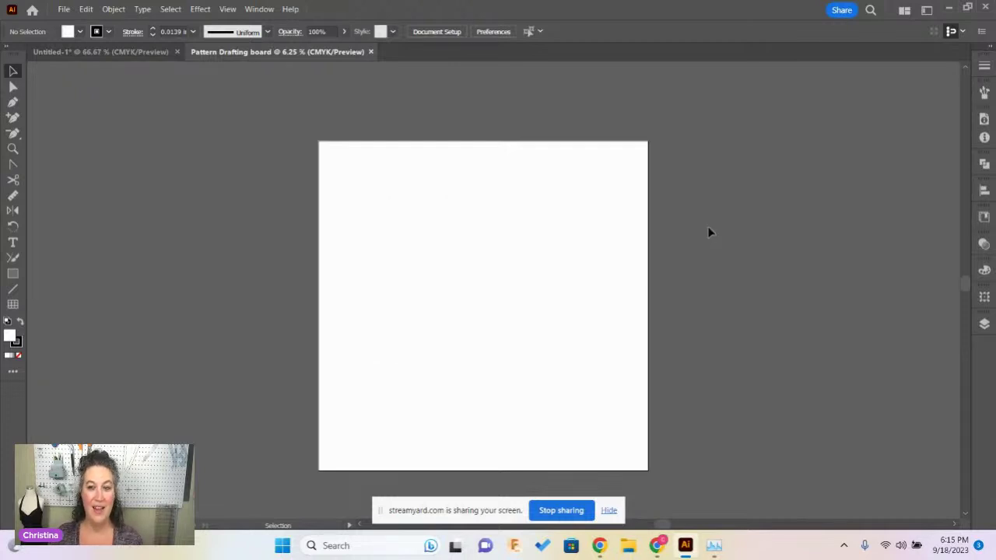
pyautogui.click(926, 11)
pyautogui.click(926, 11)
pyautogui.click(926, 11)
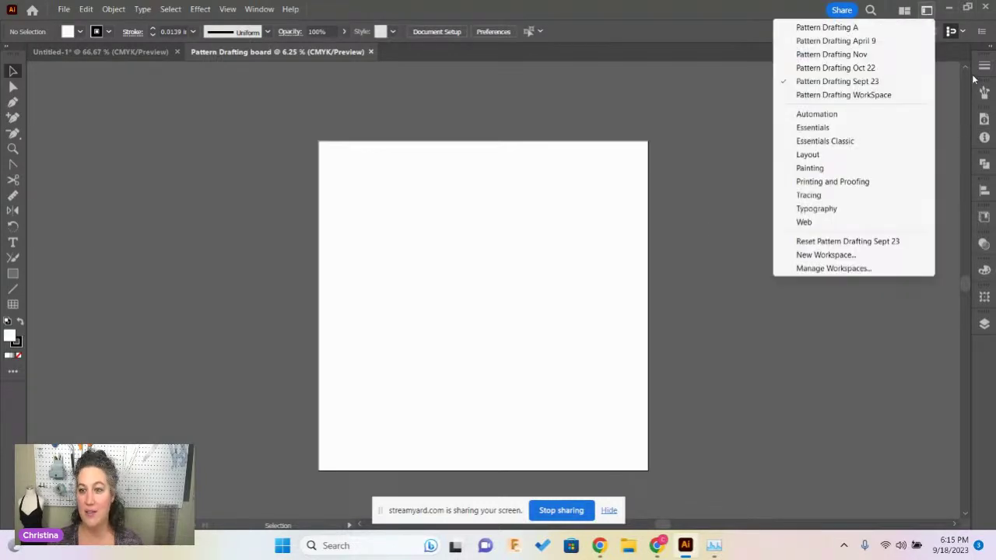
# - Detach the Stroke, Brushes, Info and Align panels from the collapsed dock and close them
pyautogui.click(958, 108)
pyautogui.moveTo(984, 67); pyautogui.dragTo(905, 201)
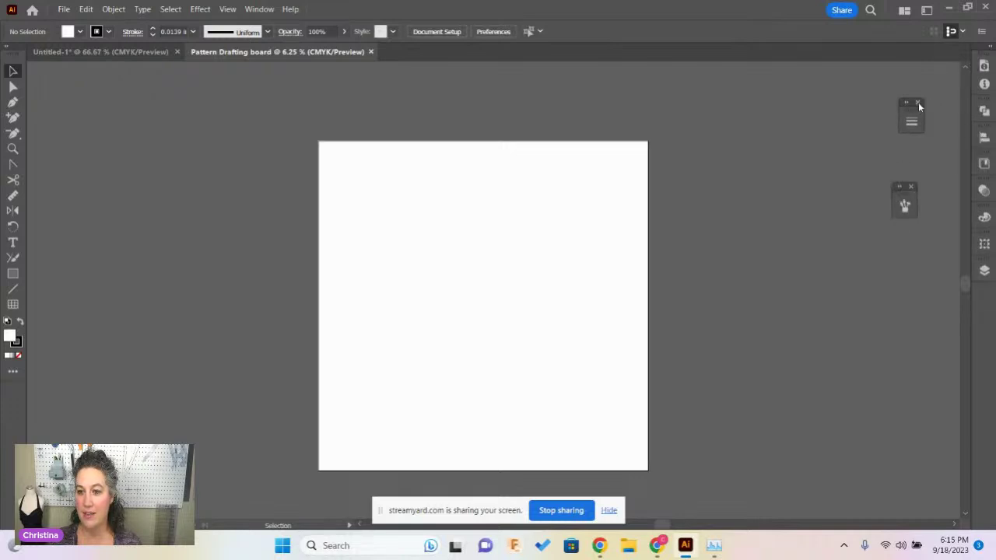
pyautogui.click(918, 104)
pyautogui.click(911, 188)
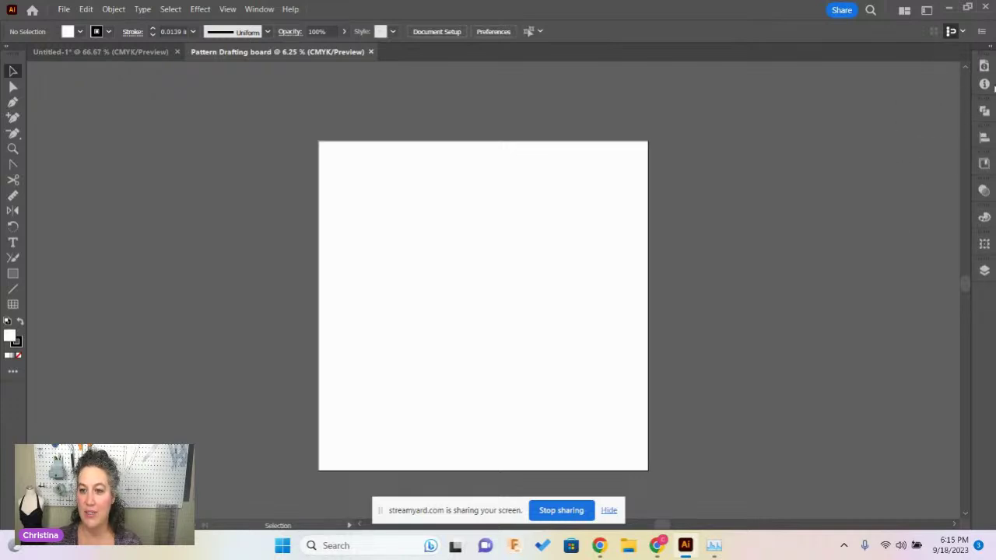
pyautogui.moveTo(984, 84); pyautogui.dragTo(912, 168)
pyautogui.click(957, 122)
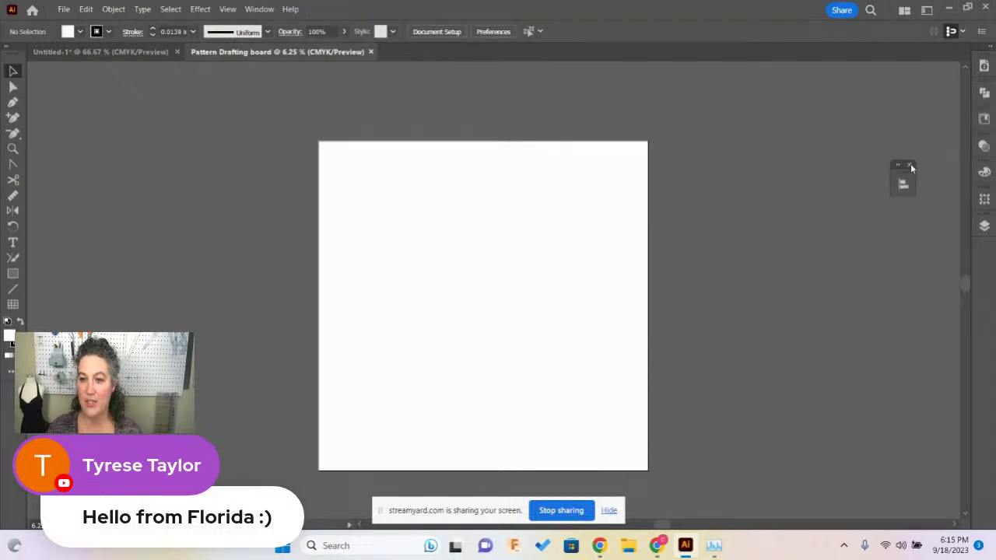
pyautogui.click(913, 166)
# - Remove the Color, Layers and Transparency panels from the dock and close them
pyautogui.moveTo(983, 171); pyautogui.dragTo(853, 201)
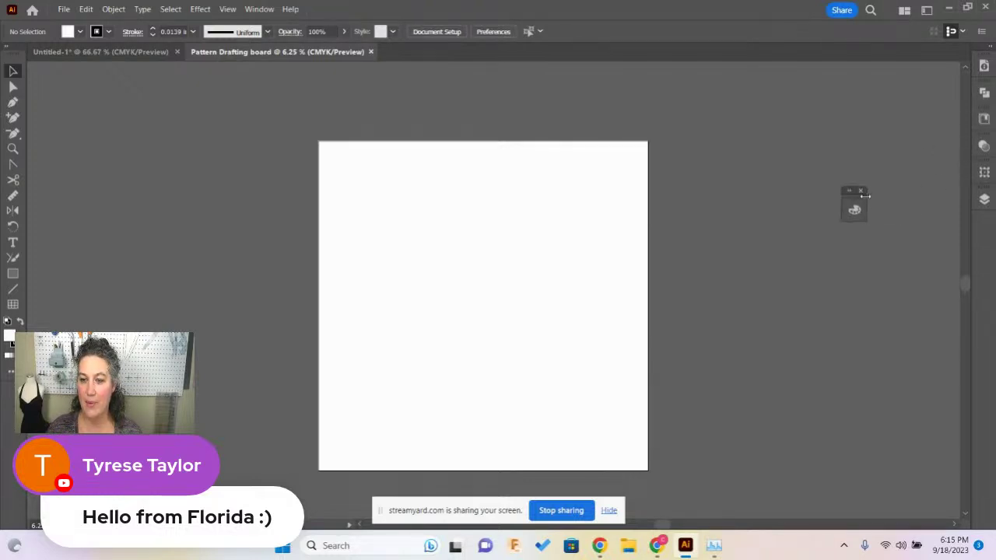
pyautogui.click(864, 190)
pyautogui.moveTo(977, 200); pyautogui.dragTo(898, 231)
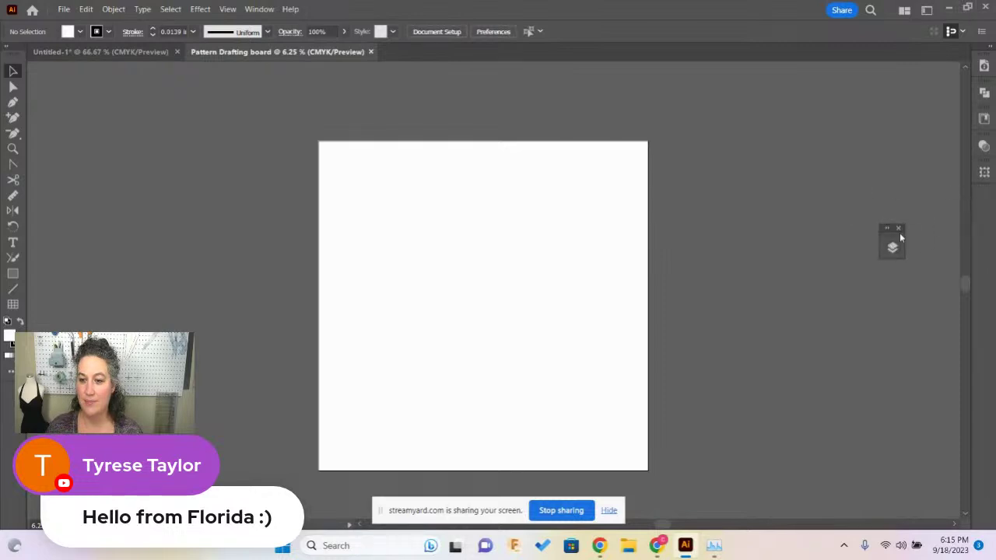
pyautogui.click(901, 225)
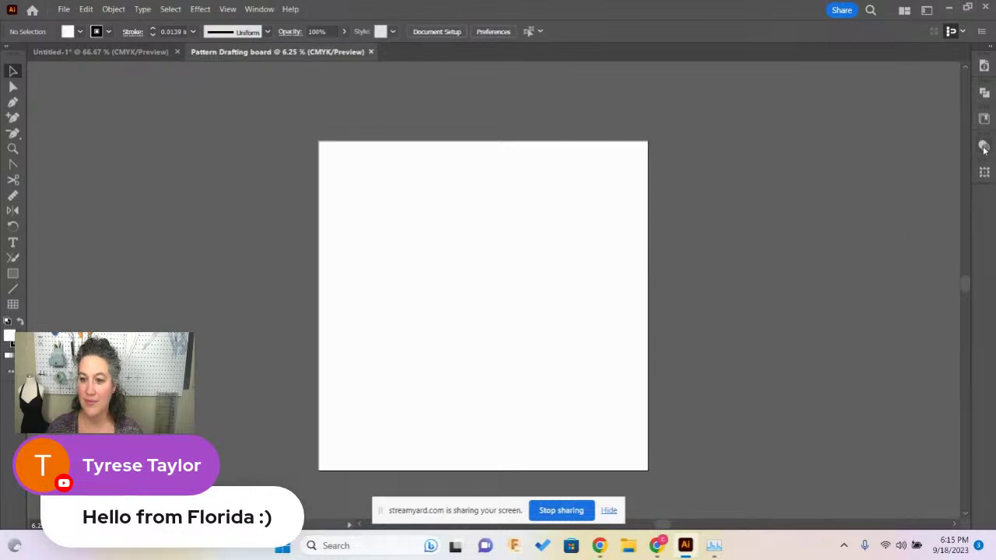
pyautogui.moveTo(984, 148); pyautogui.dragTo(866, 189)
pyautogui.click(872, 175)
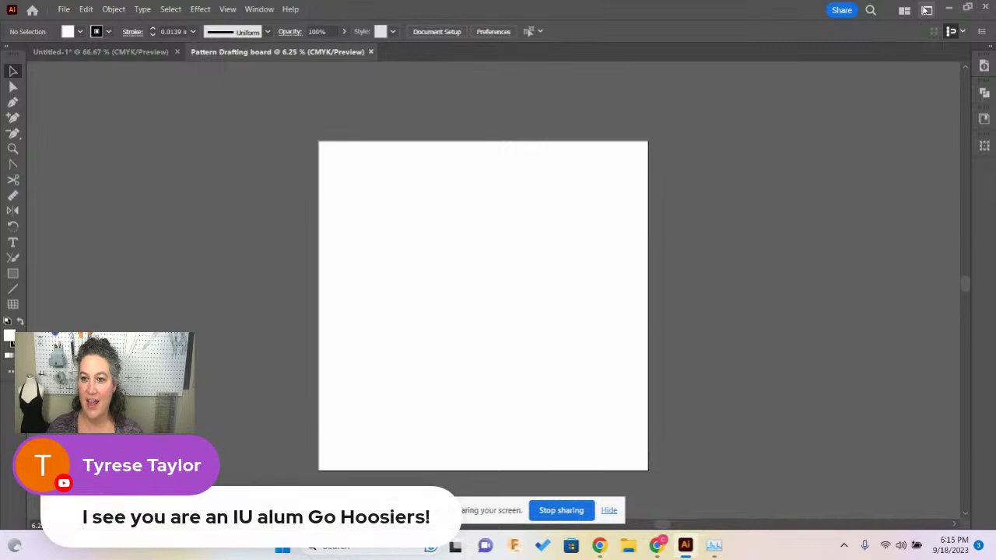
# - Try out the Pattern Drafting Oct 22 workspace and return to the Pattern Drafting Sept 23 workspace
pyautogui.click(926, 9)
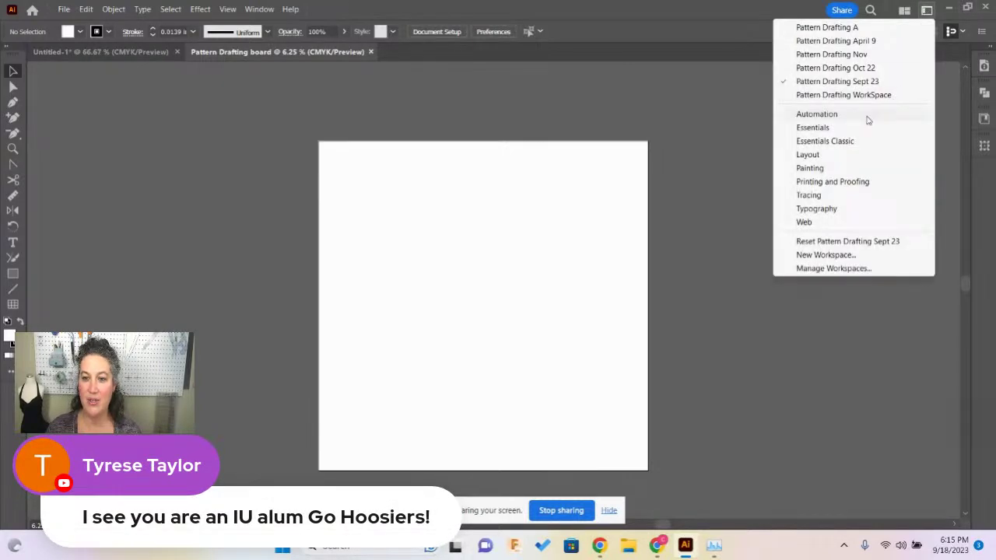
pyautogui.click(870, 68)
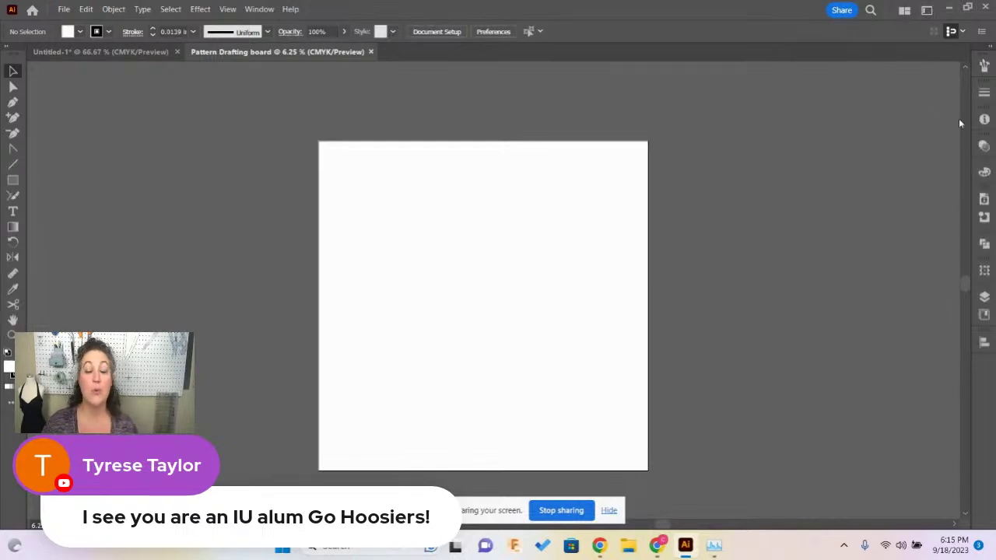
pyautogui.click(926, 10)
pyautogui.click(888, 81)
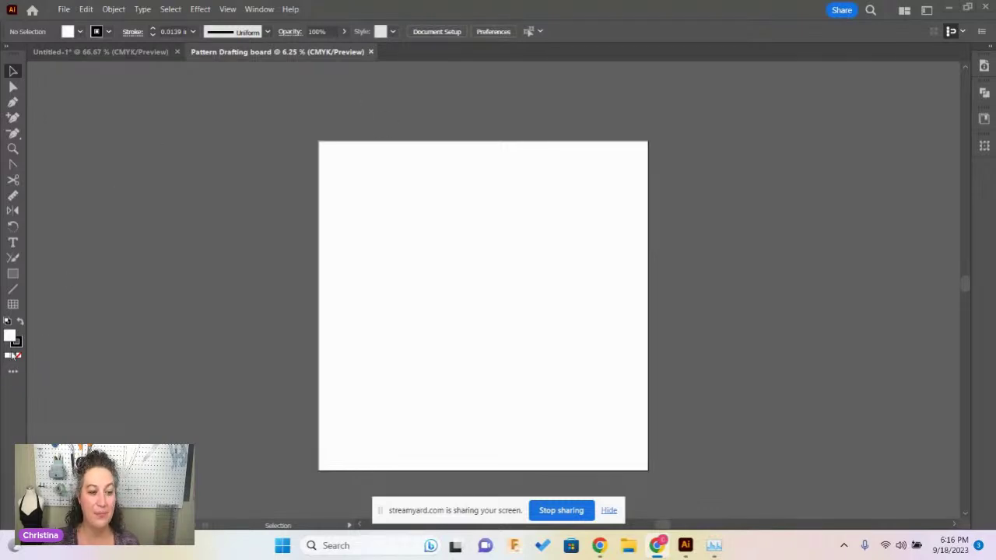
# - Create a new custom toolbar named "Pattern Drafting Tools Sept 23"
pyautogui.click(12, 305)
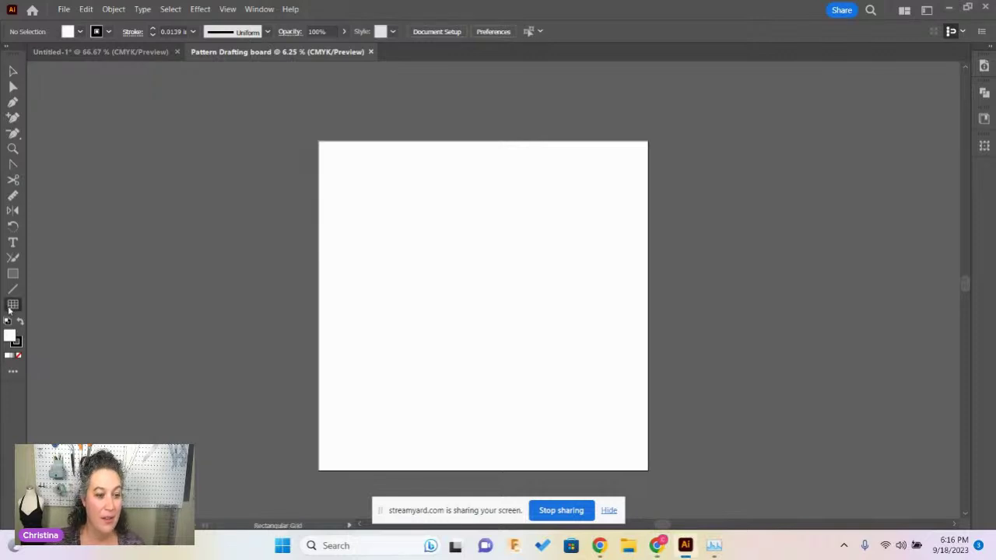
pyautogui.click(14, 376)
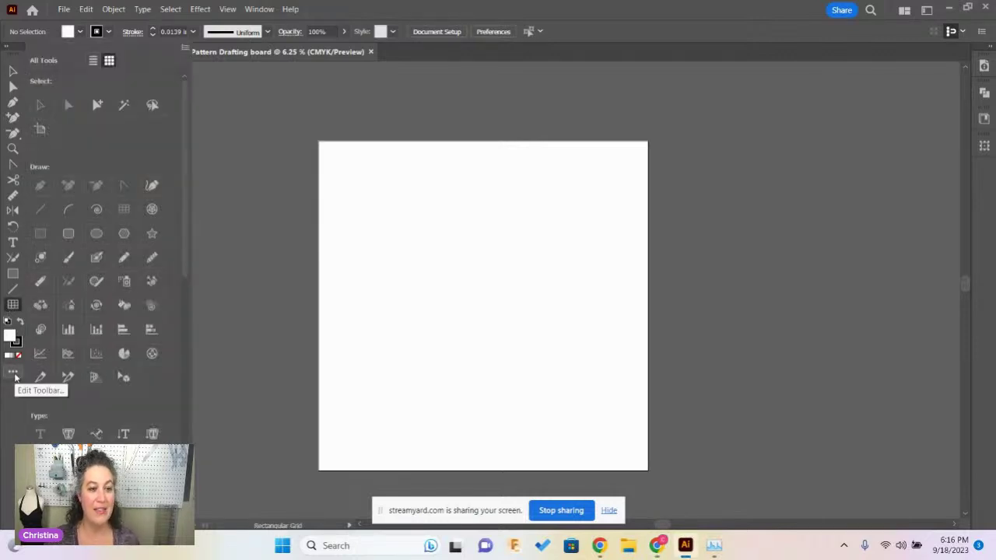
pyautogui.click(186, 50)
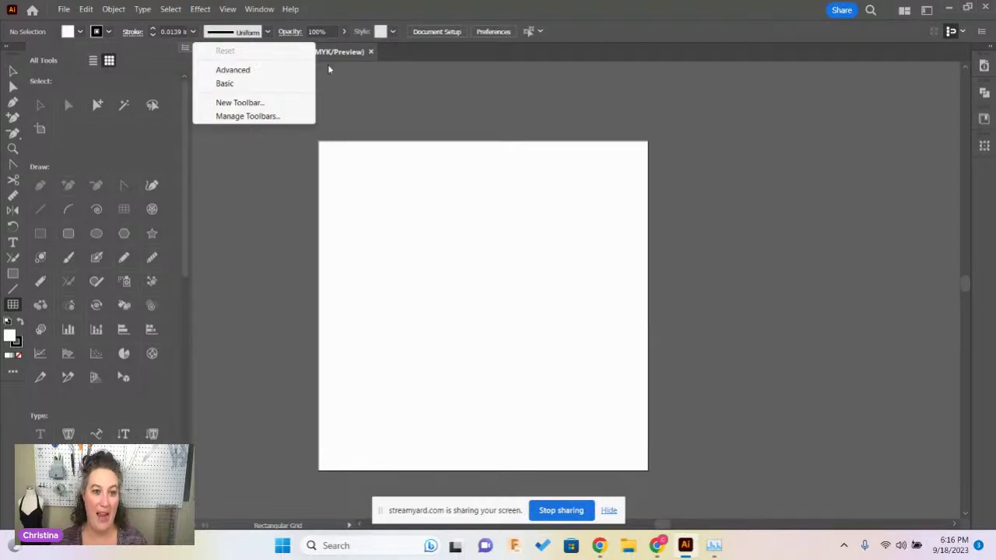
pyautogui.click(247, 107)
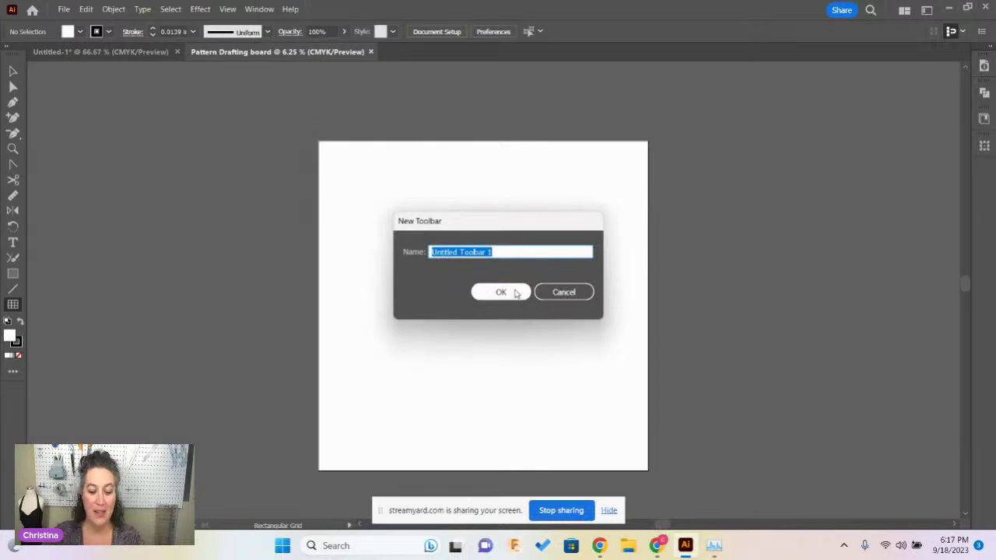
pyautogui.write('Pa')
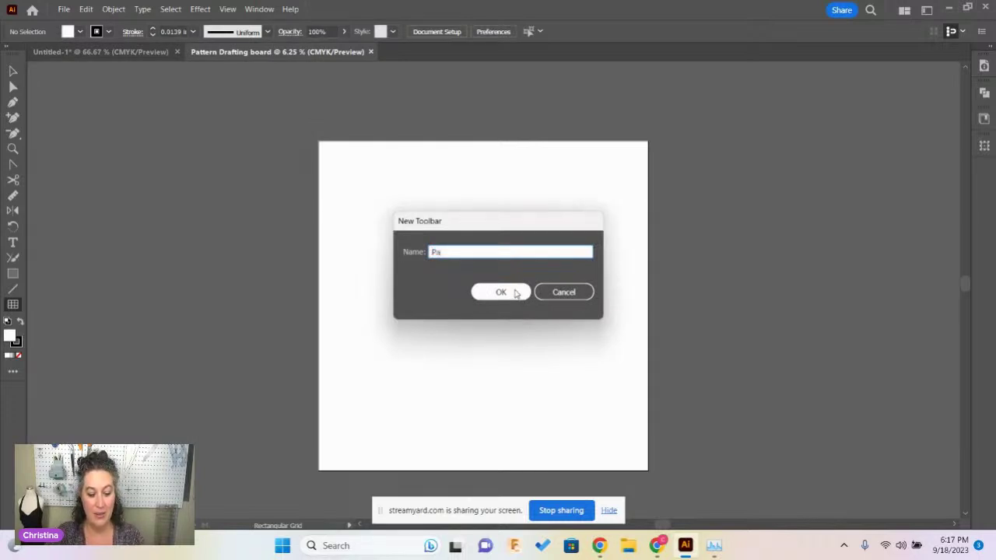
pyautogui.write('ttern Draft')
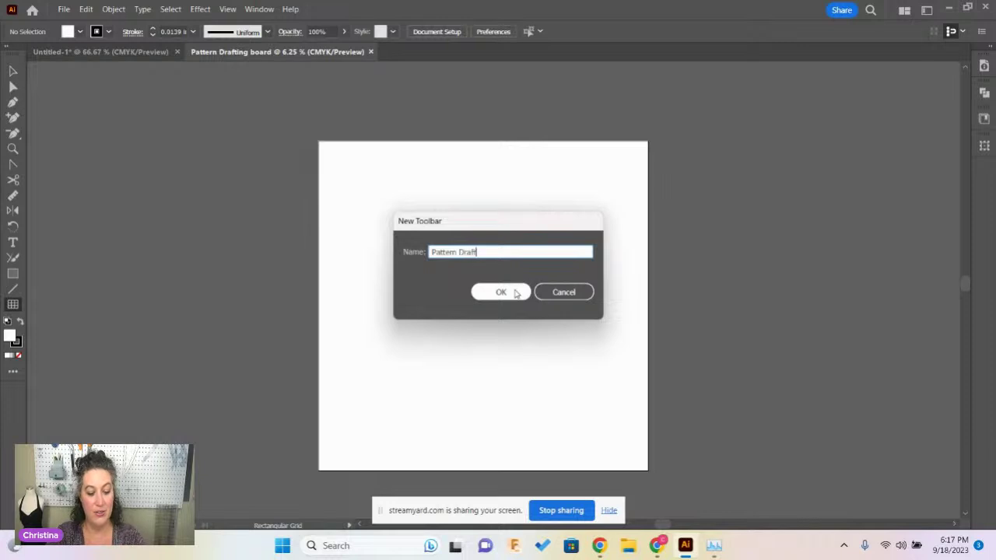
pyautogui.write('ing Tools ')
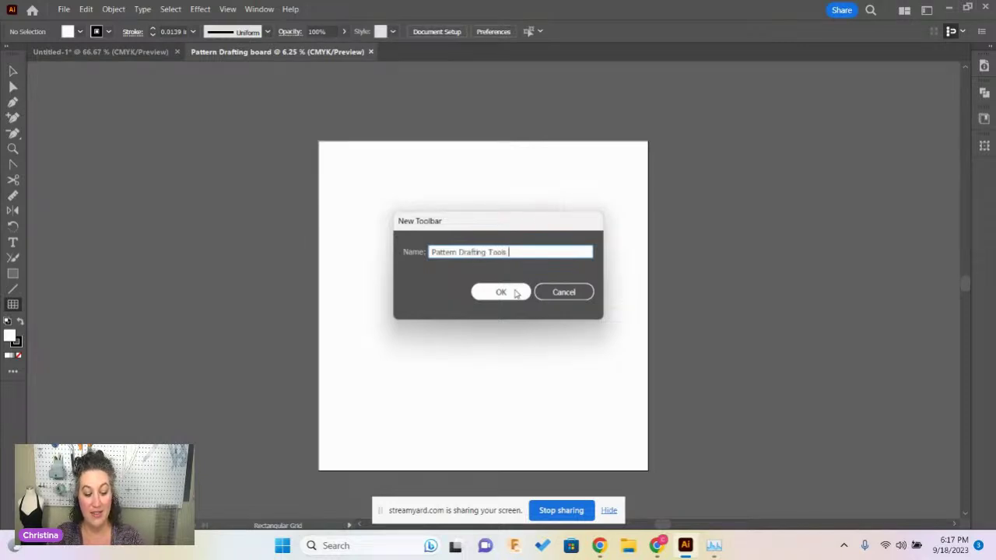
pyautogui.write('Sept 23')
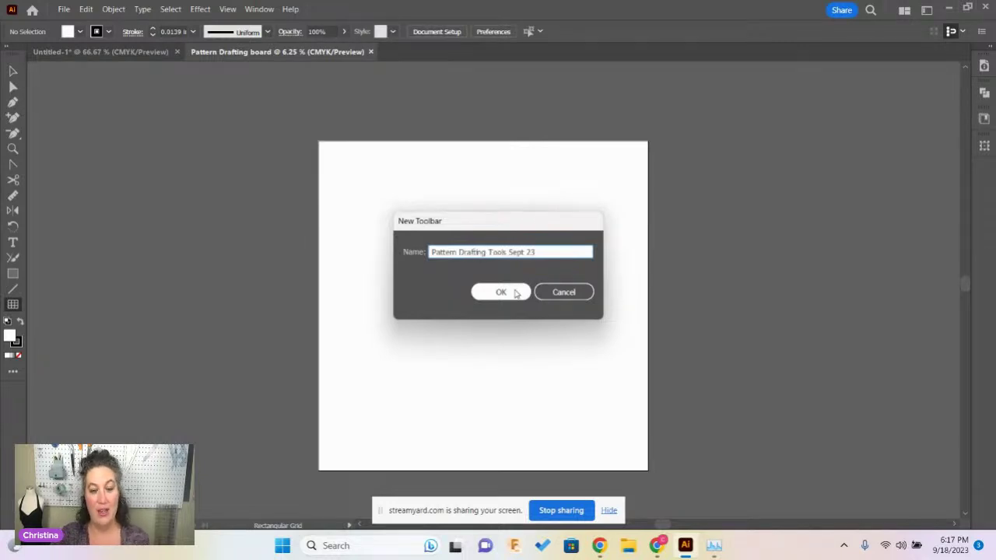
pyautogui.click(501, 292)
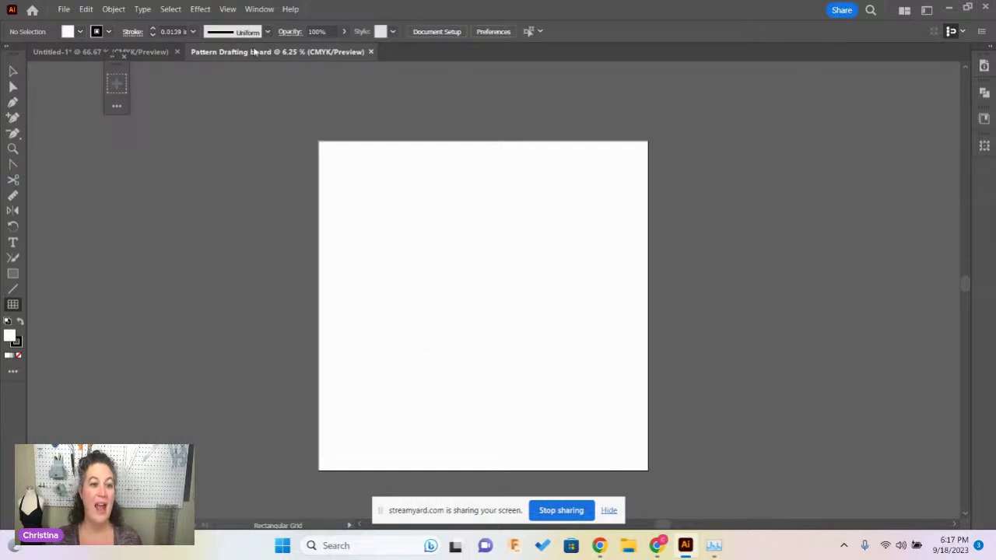
# - Move the new empty toolbar away from the document tabs to the free area beside the artboard
pyautogui.moveTo(117, 65); pyautogui.dragTo(182, 121)
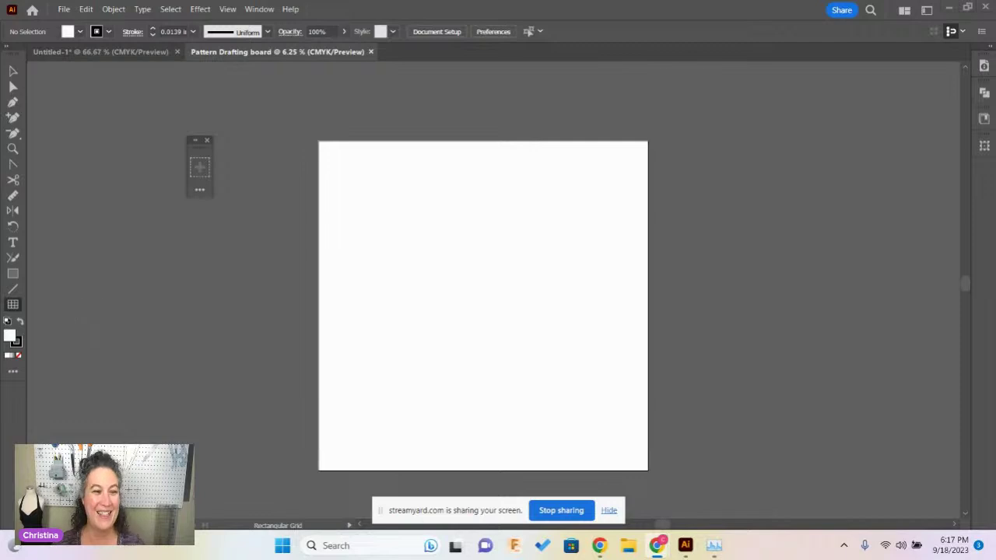
pyautogui.click(12, 371)
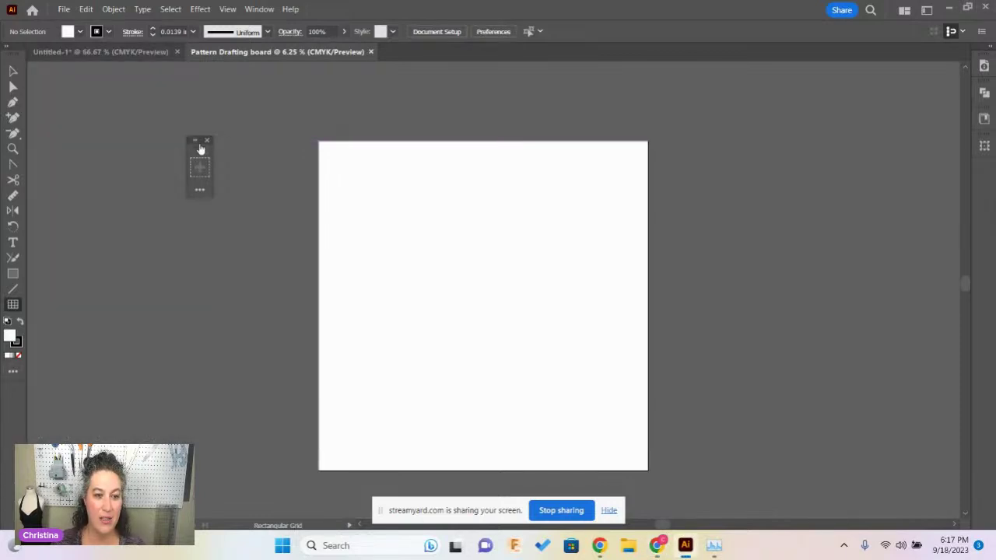
pyautogui.moveTo(205, 151); pyautogui.dragTo(265, 152)
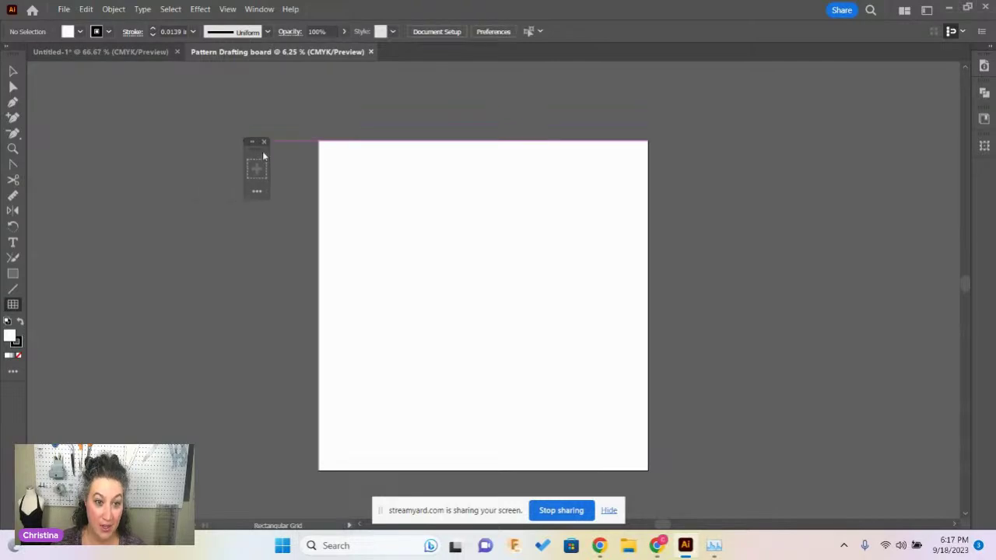
pyautogui.click(12, 373)
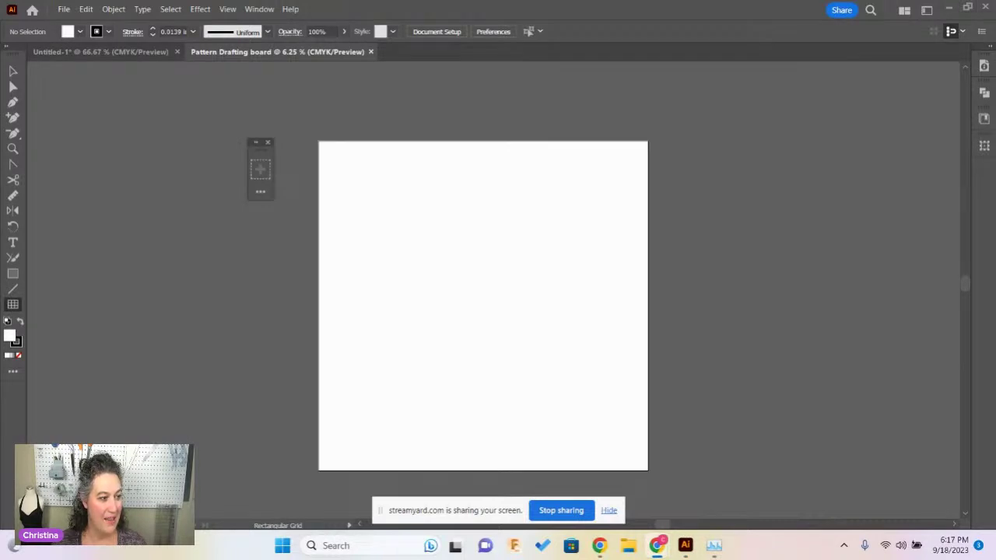
pyautogui.moveTo(215, 245); pyautogui.dragTo(217, 246)
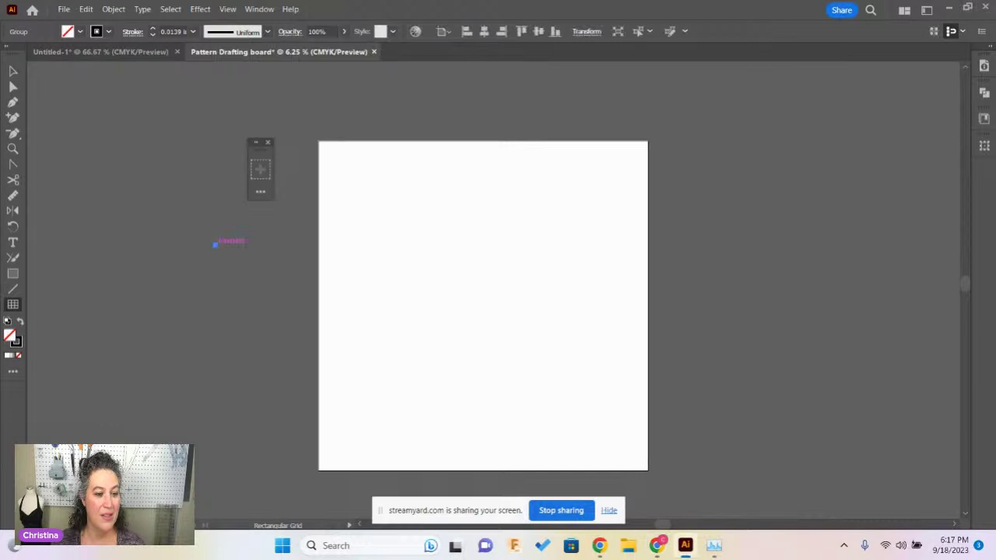
pyautogui.click(12, 374)
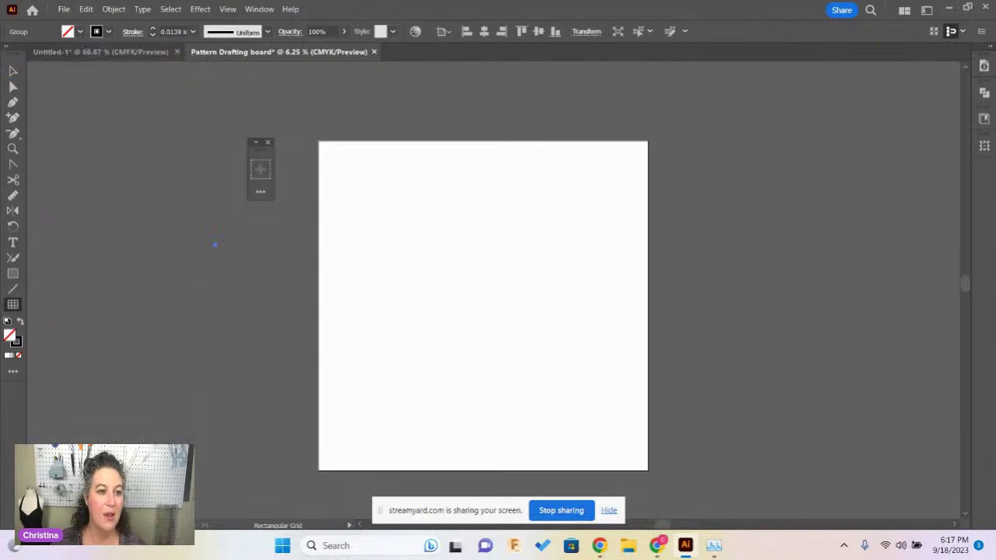
# - Undock and close the old toolbar, and move the new empty toolbar into its place
pyautogui.moveTo(15, 59); pyautogui.dragTo(108, 104)
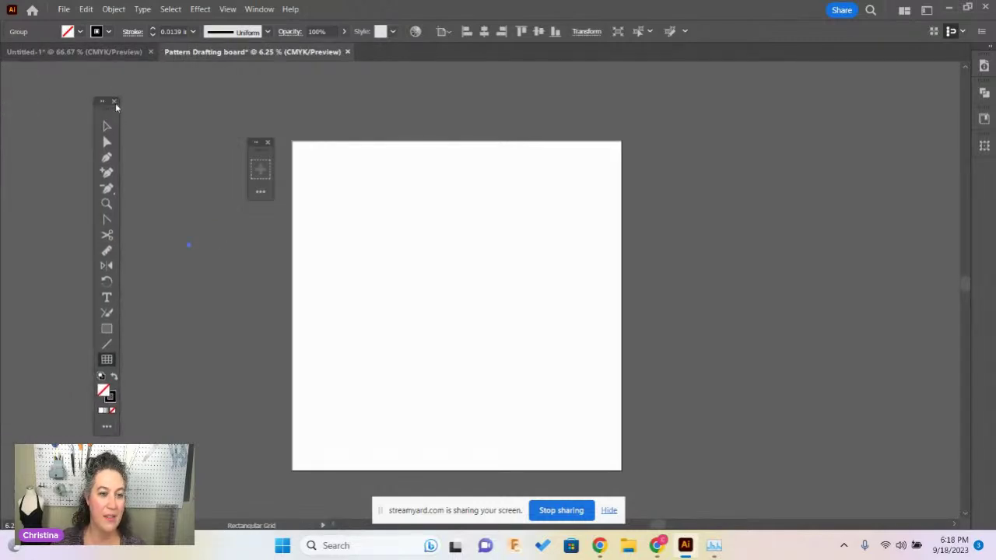
pyautogui.click(114, 102)
pyautogui.moveTo(256, 144); pyautogui.dragTo(96, 102)
# - Add the Selection tool and the Direct Selection tool to the new toolbar, one below the other
pyautogui.click(99, 151)
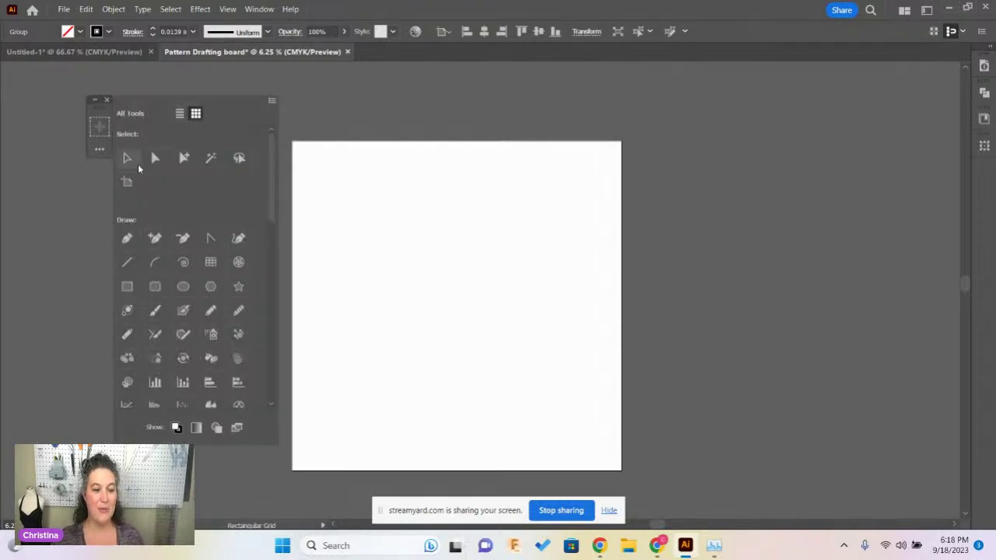
pyautogui.moveTo(130, 160); pyautogui.dragTo(100, 124)
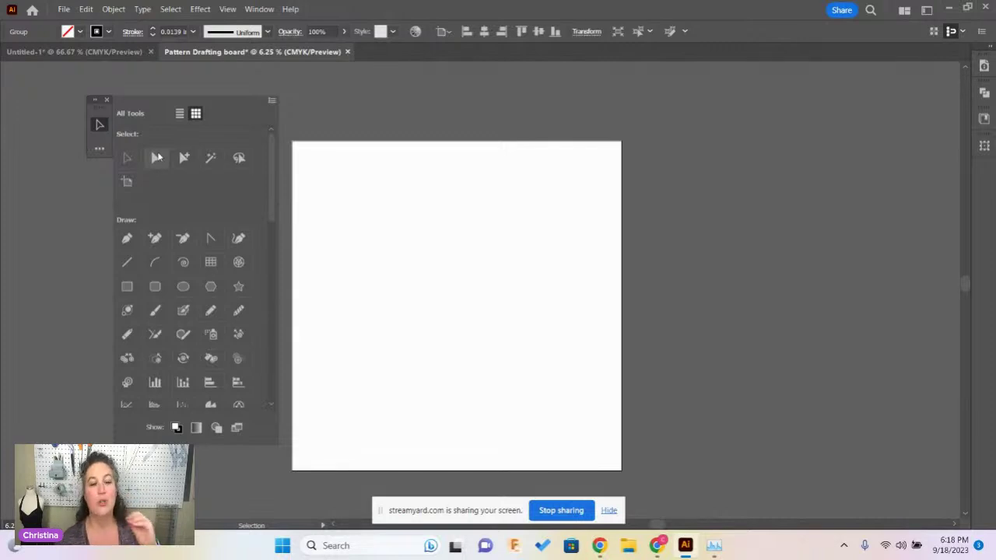
pyautogui.click(159, 163)
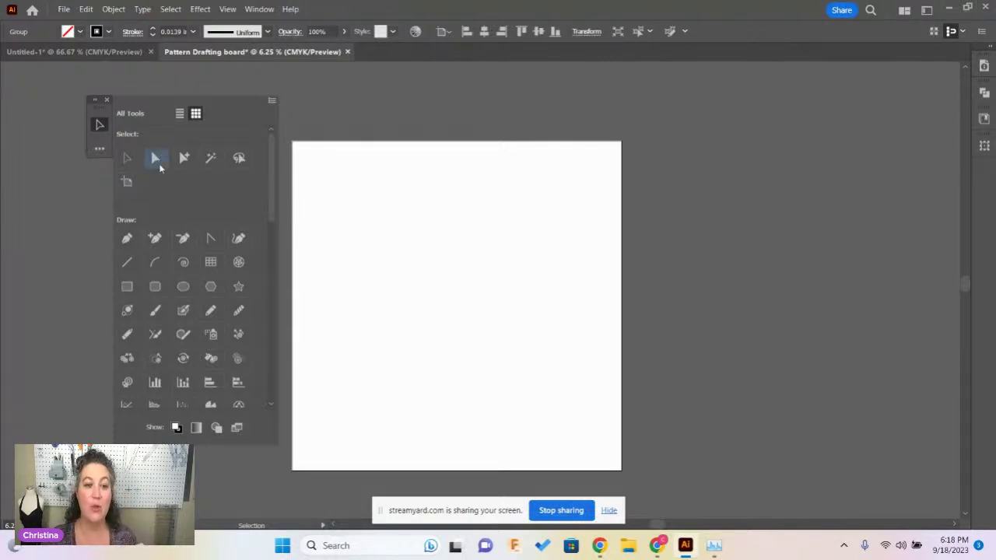
pyautogui.moveTo(109, 126); pyautogui.dragTo(101, 146)
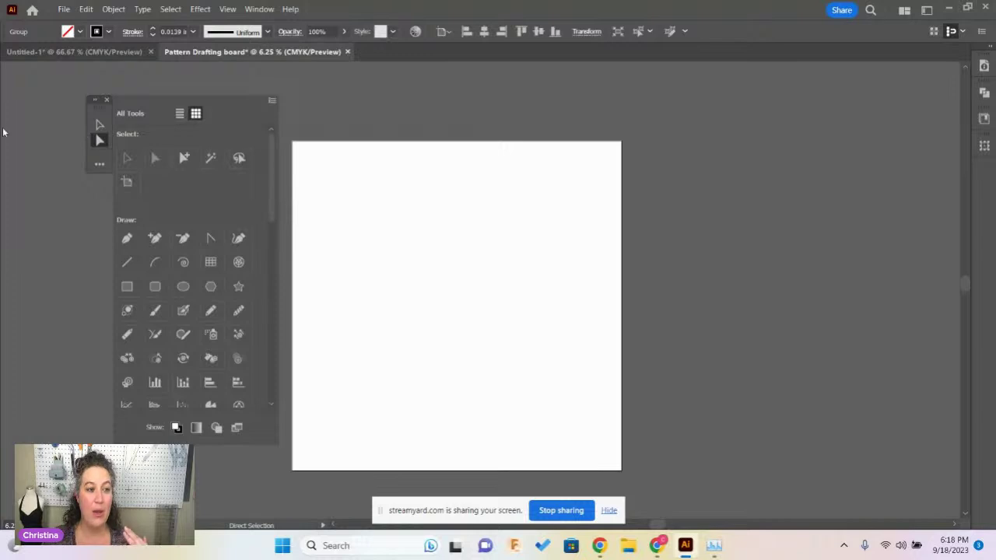
# - Show all available tools as a named list and add the Pen tool, with the Add Anchor Point tool grouped onto it
pyautogui.hotkey('alt', 'Tab')
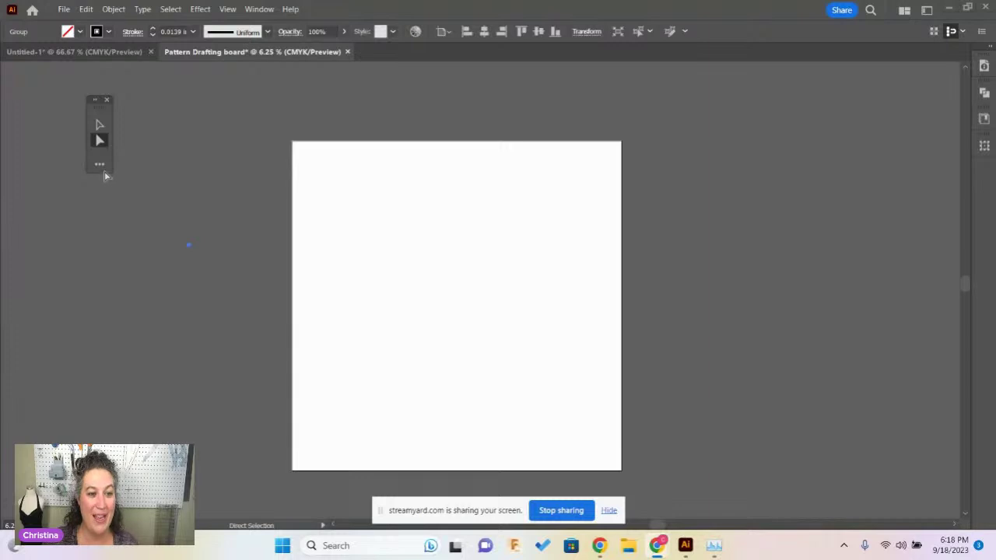
pyautogui.click(102, 167)
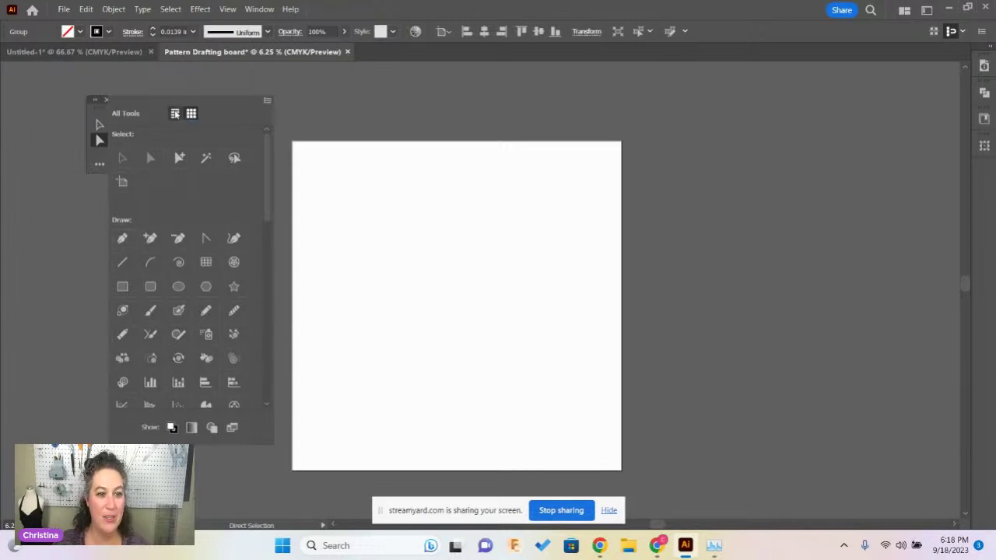
pyautogui.click(175, 113)
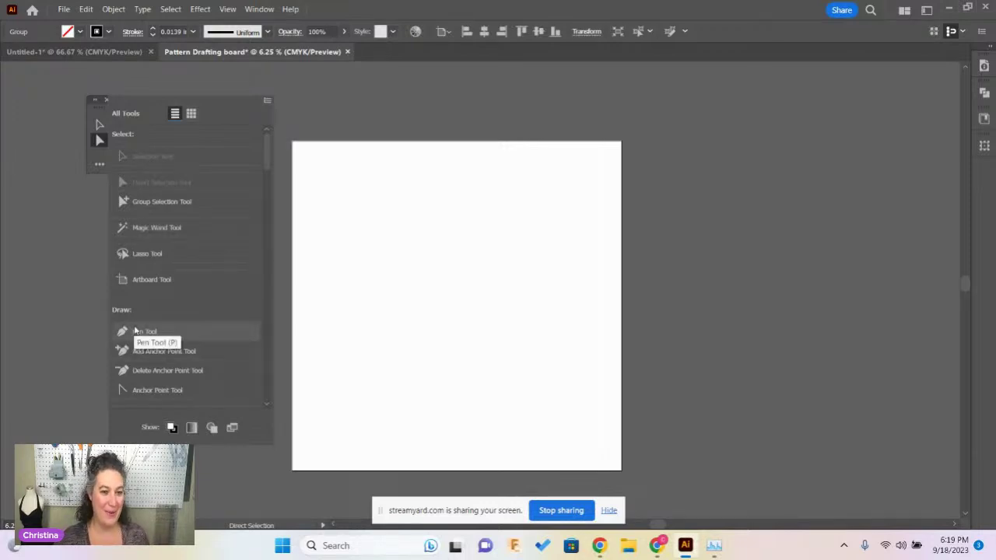
pyautogui.moveTo(135, 331); pyautogui.dragTo(101, 157)
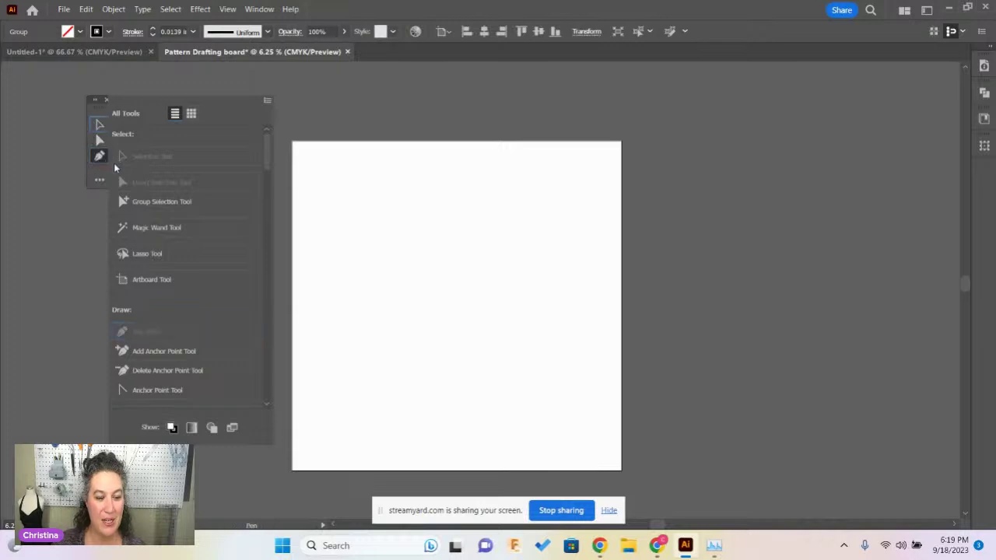
pyautogui.moveTo(157, 355); pyautogui.dragTo(104, 158)
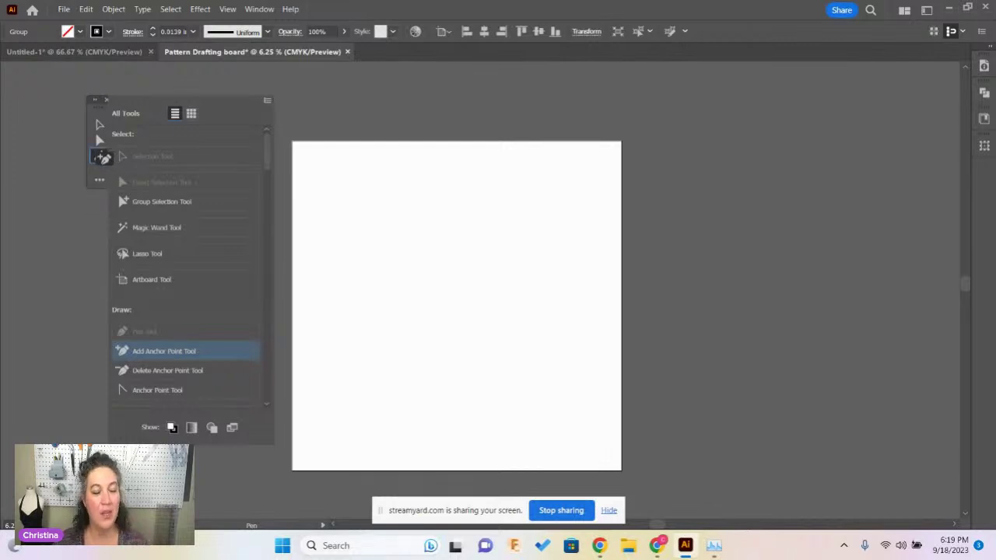
pyautogui.moveTo(103, 158); pyautogui.dragTo(105, 162)
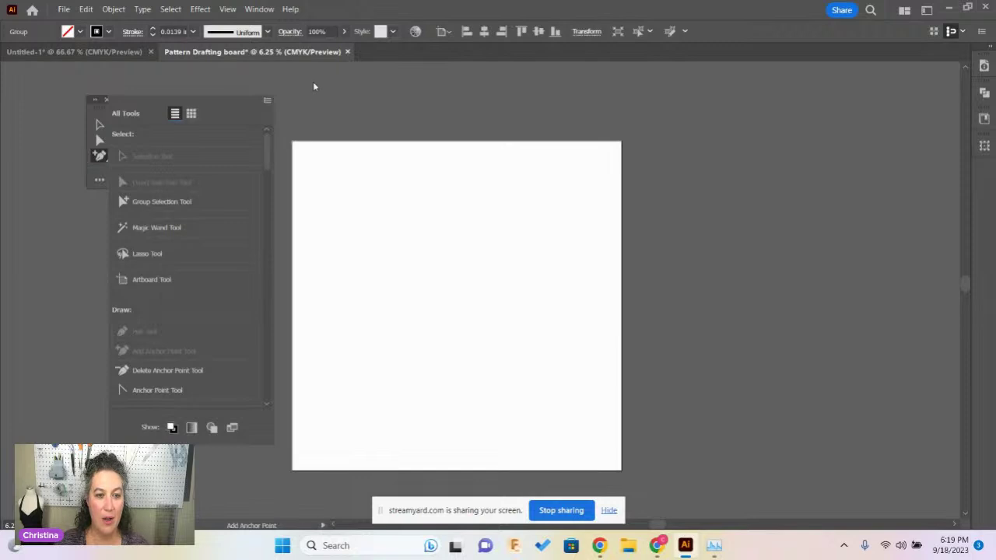
# - Tear off the Pen and Add Anchor Point tool group as a separate floating panel and close that panel
pyautogui.click(104, 101)
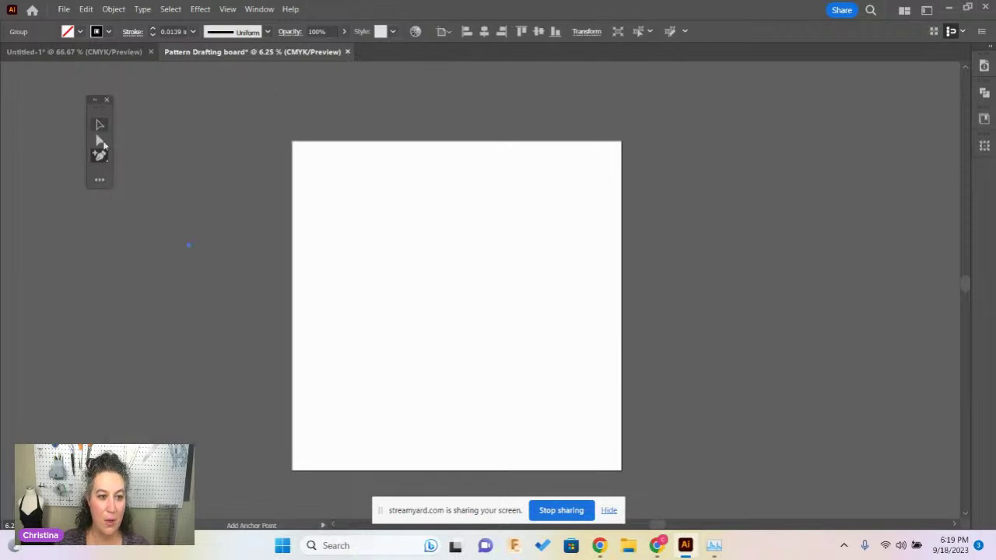
pyautogui.click(108, 161)
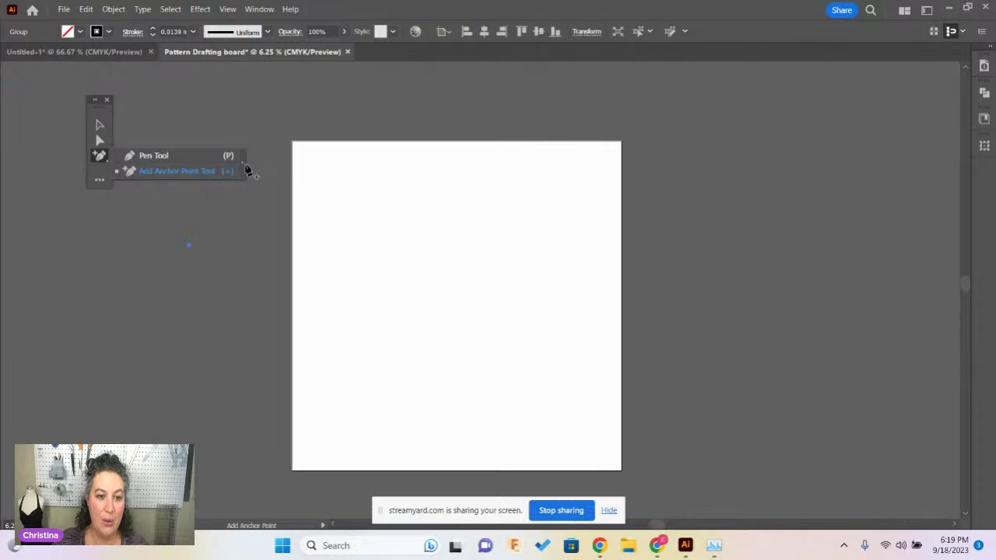
pyautogui.click(242, 169)
pyautogui.click(105, 162)
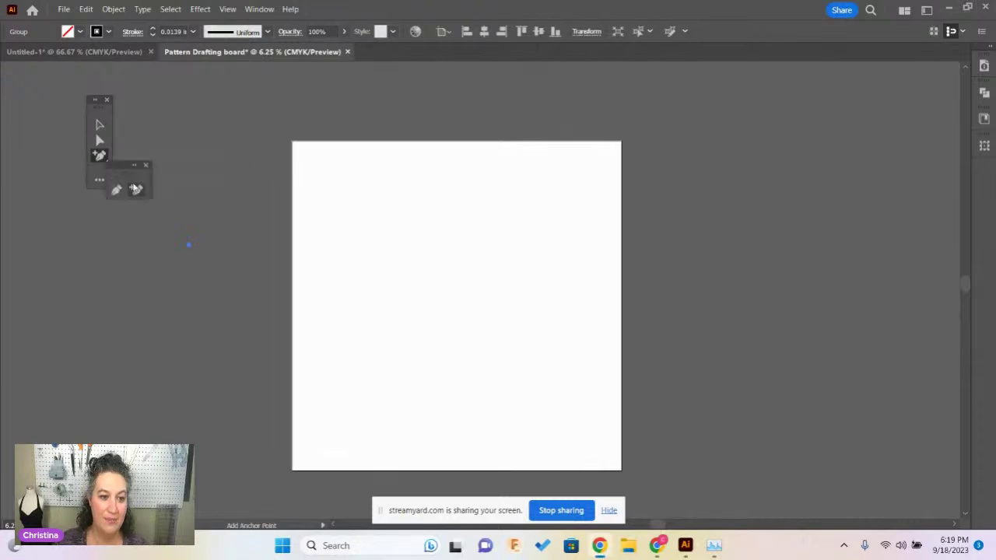
pyautogui.click(134, 195)
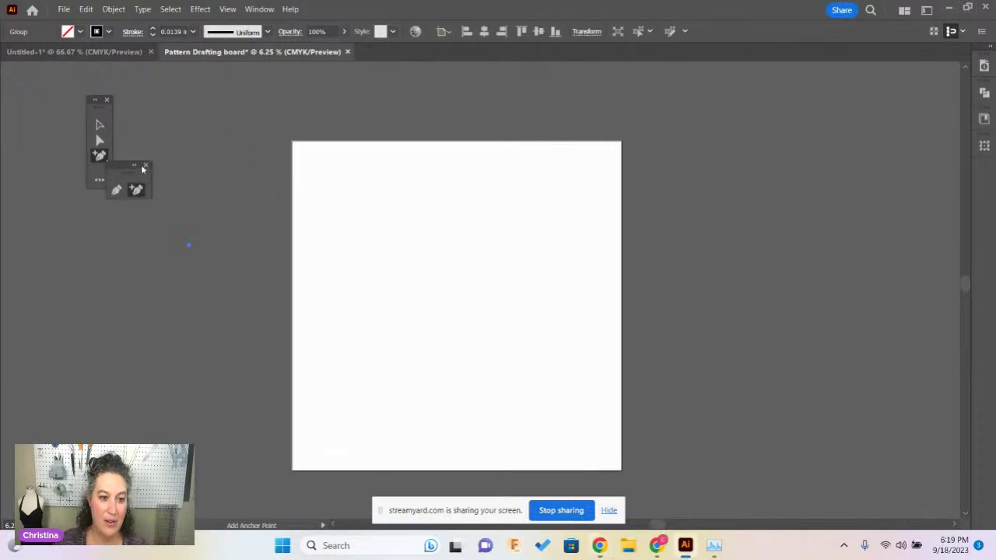
pyautogui.click(146, 166)
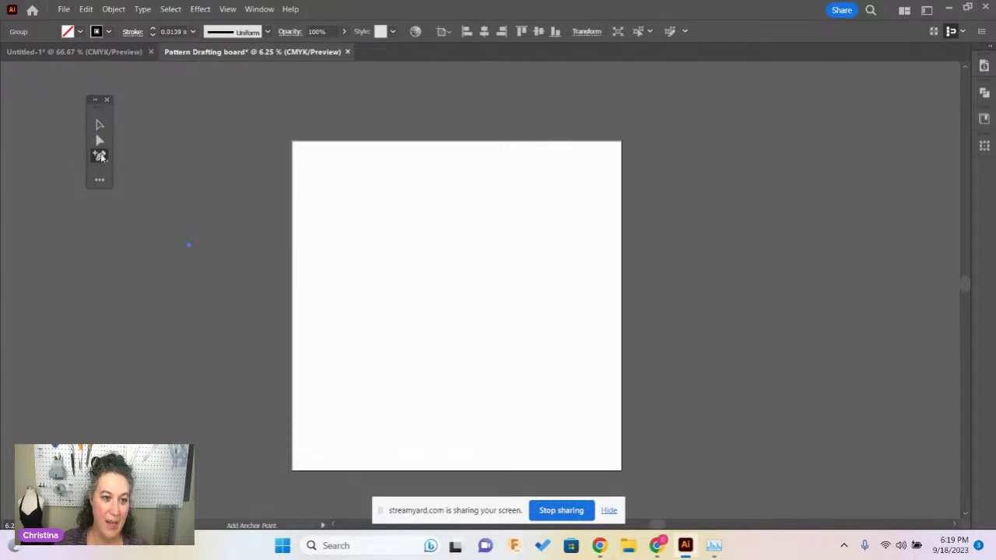
# - Change the new toolbar to a two-column layout
pyautogui.moveTo(98, 110); pyautogui.dragTo(123, 184)
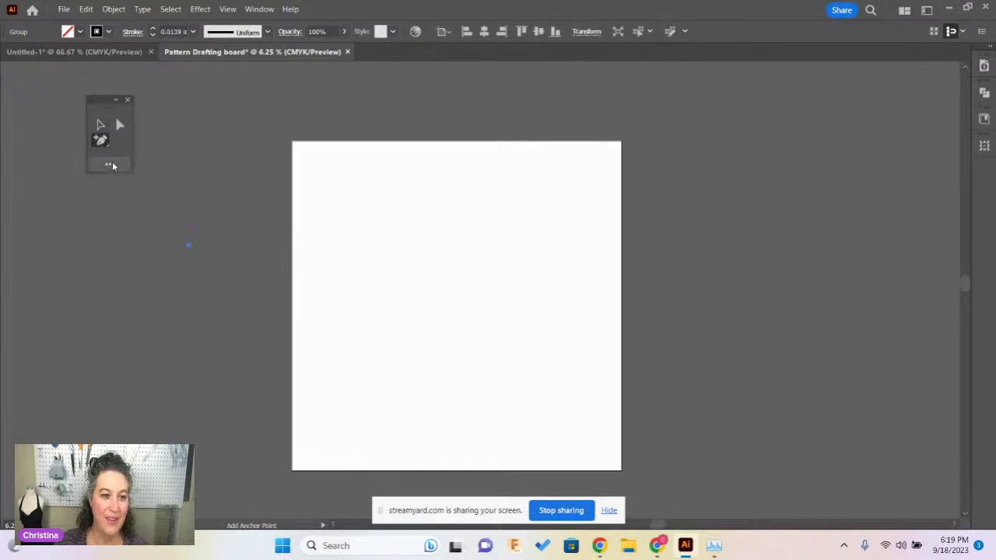
# - Add the Delete Anchor Point tool in its own slot beside the Pen group and make the Pen tool the group's active tool
pyautogui.click(110, 164)
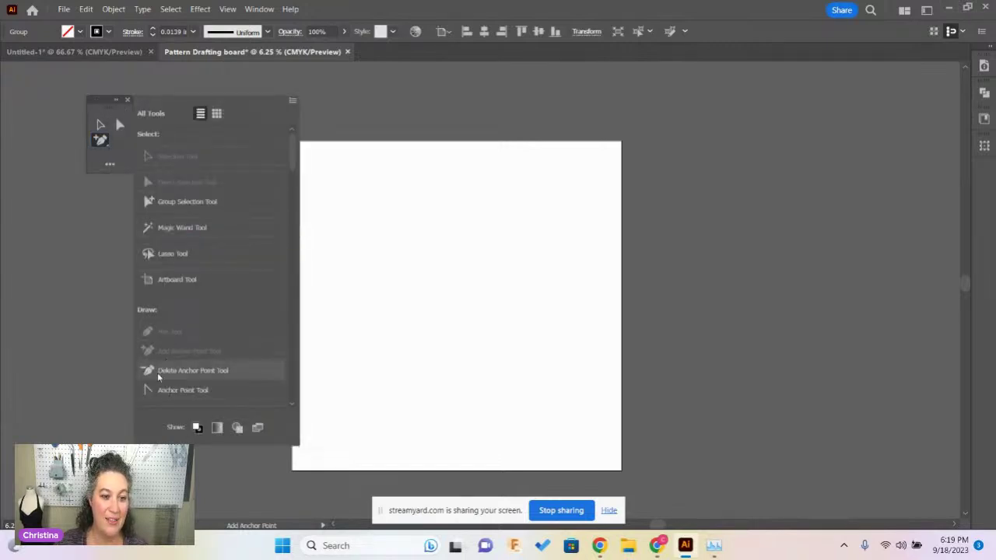
pyautogui.moveTo(179, 370); pyautogui.dragTo(120, 141)
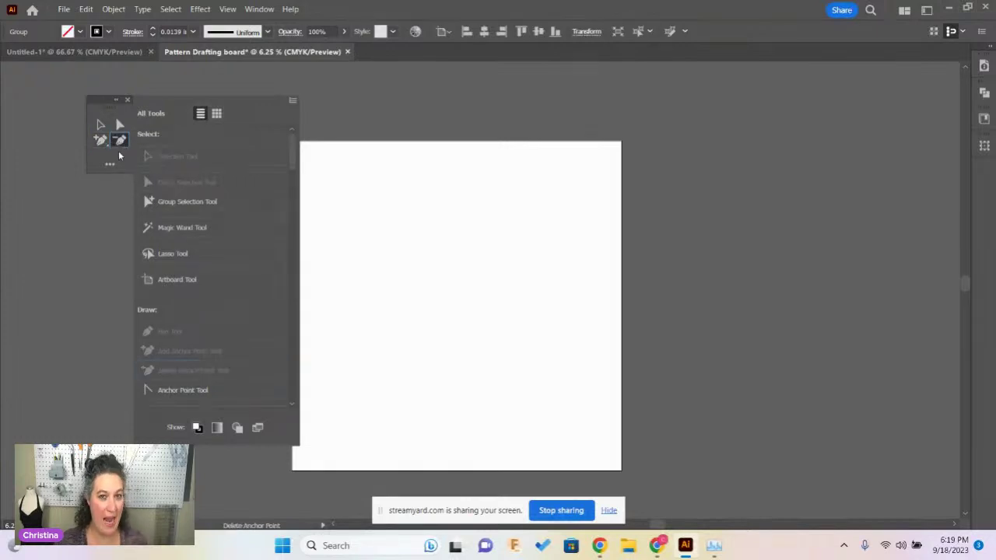
pyautogui.click(105, 143)
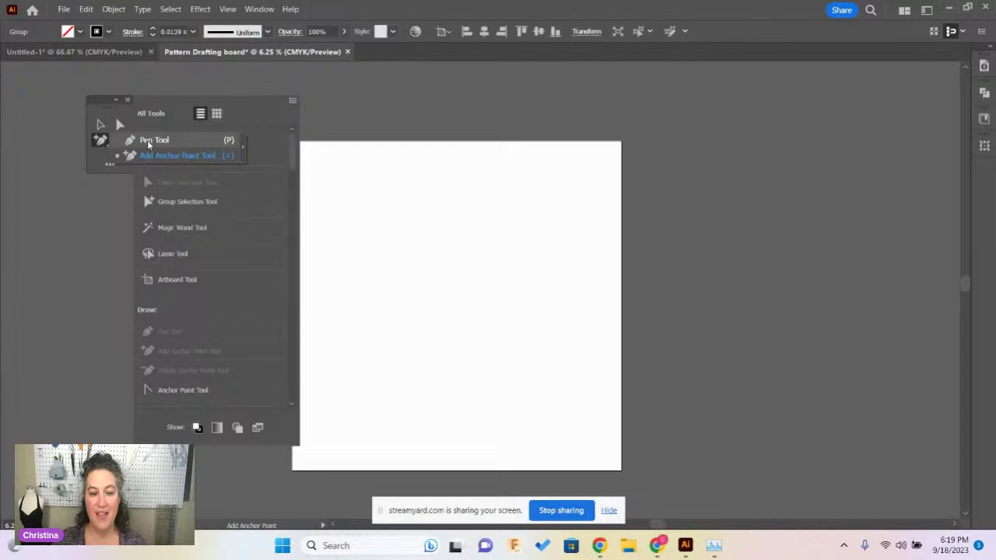
pyautogui.click(147, 140)
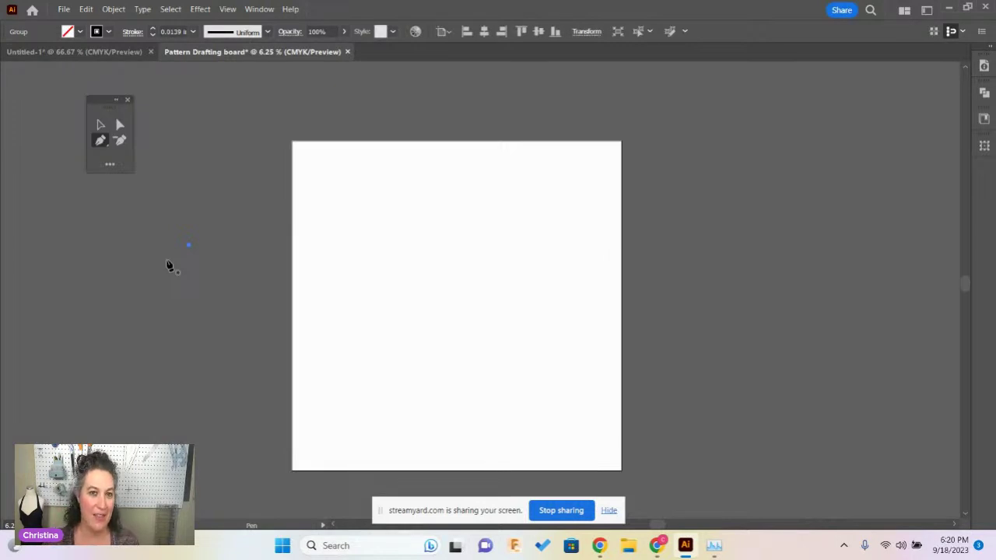
# - Add the Anchor Point tool to the custom toolbar in a new row below the Pen group
pyautogui.click(110, 165)
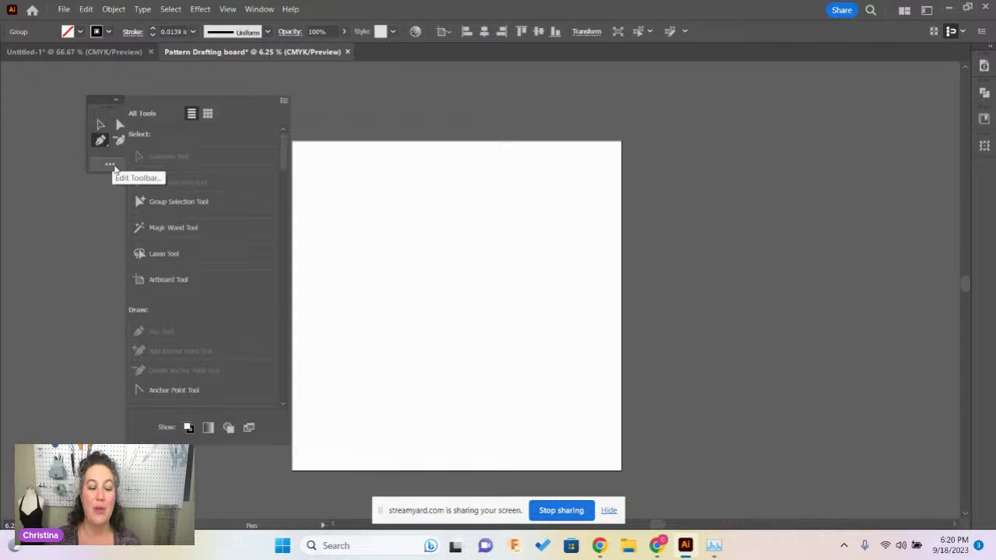
pyautogui.scroll(-2, 214, 264)
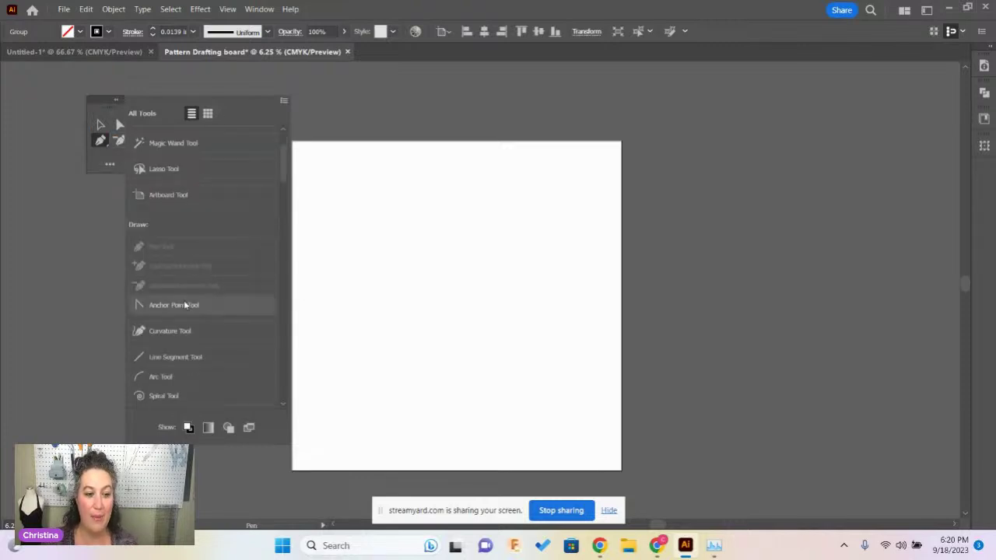
pyautogui.moveTo(184, 304); pyautogui.dragTo(108, 161)
# - Take the Add Anchor Point tool out of the Pen group and add it back in its own slot before the Anchor Point tool
pyautogui.click(106, 141)
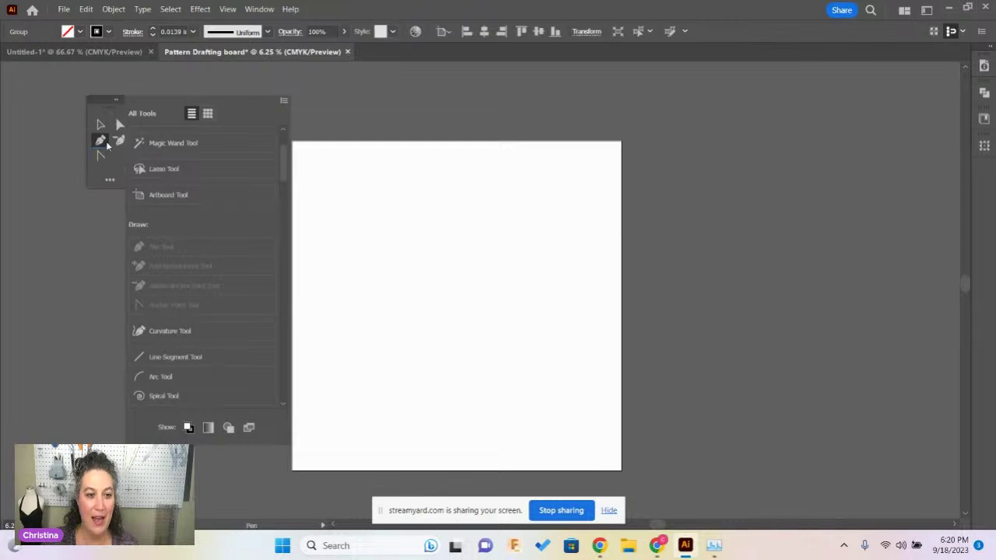
pyautogui.click(109, 145)
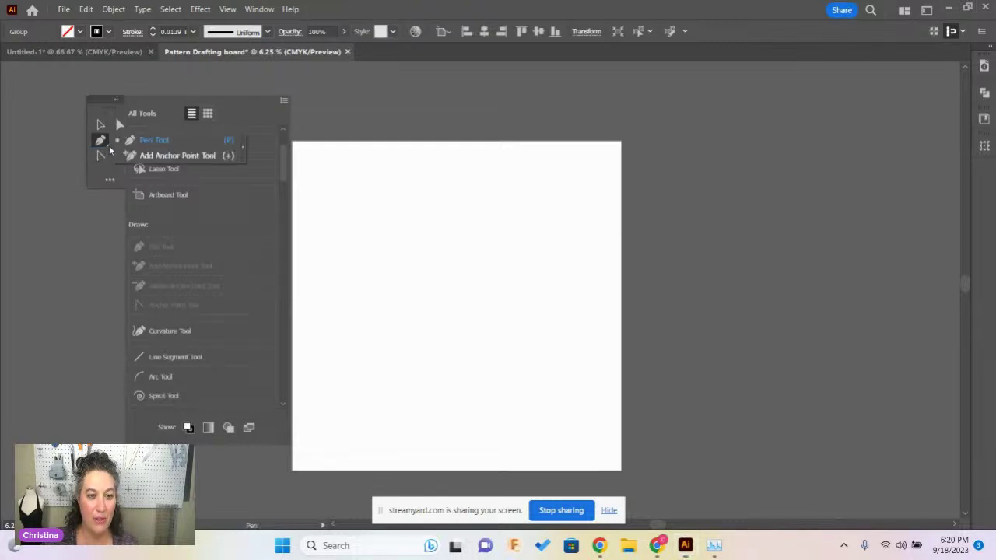
pyautogui.click(178, 154)
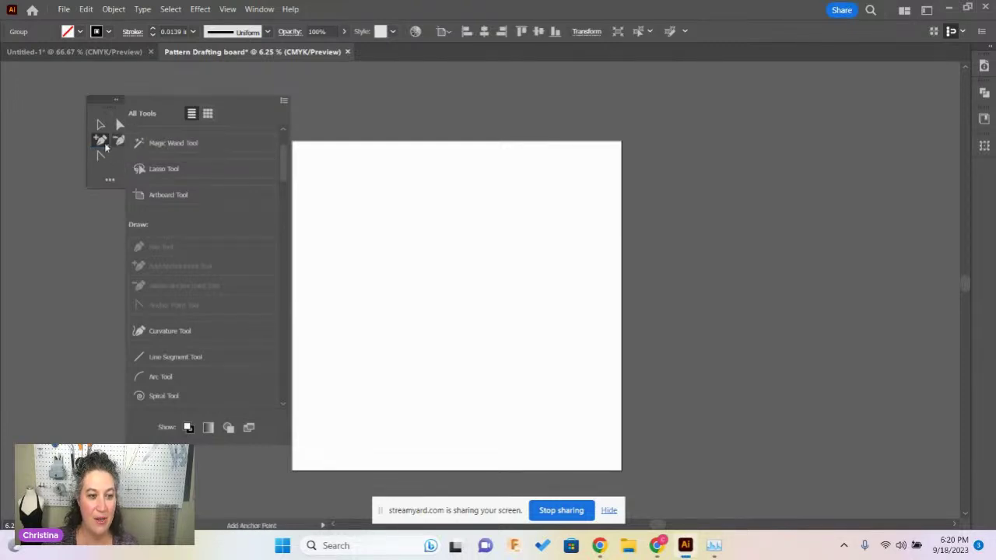
pyautogui.moveTo(103, 145); pyautogui.dragTo(50, 155)
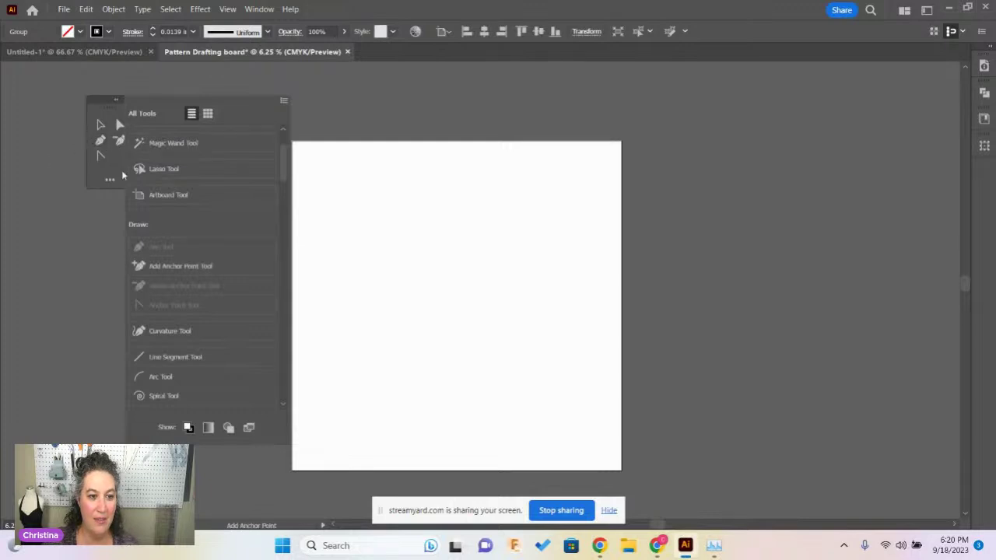
pyautogui.moveTo(178, 268); pyautogui.dragTo(100, 155)
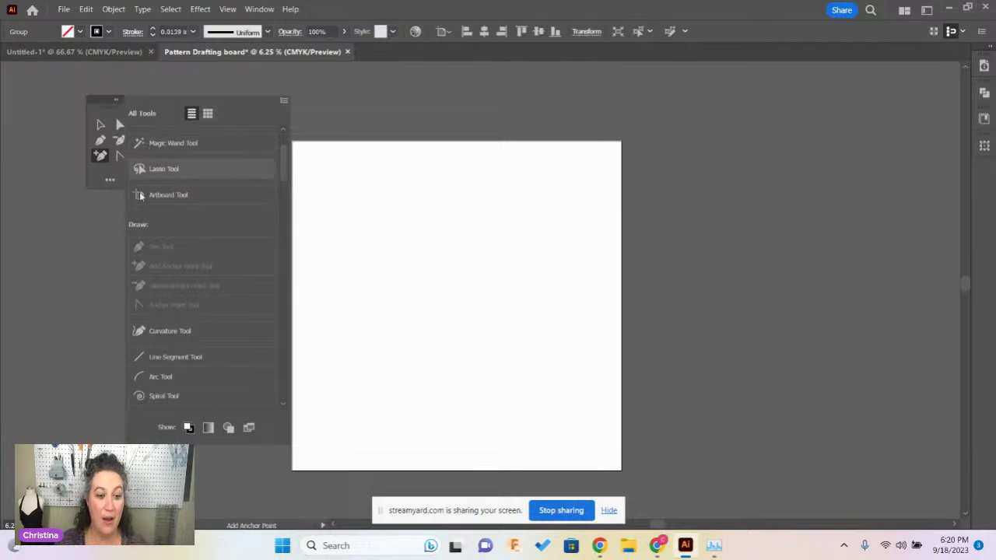
# - Add the Line Segment tool and the Rectangle tool side by side in a new row of the custom toolbar
pyautogui.scroll(-2, 162, 218)
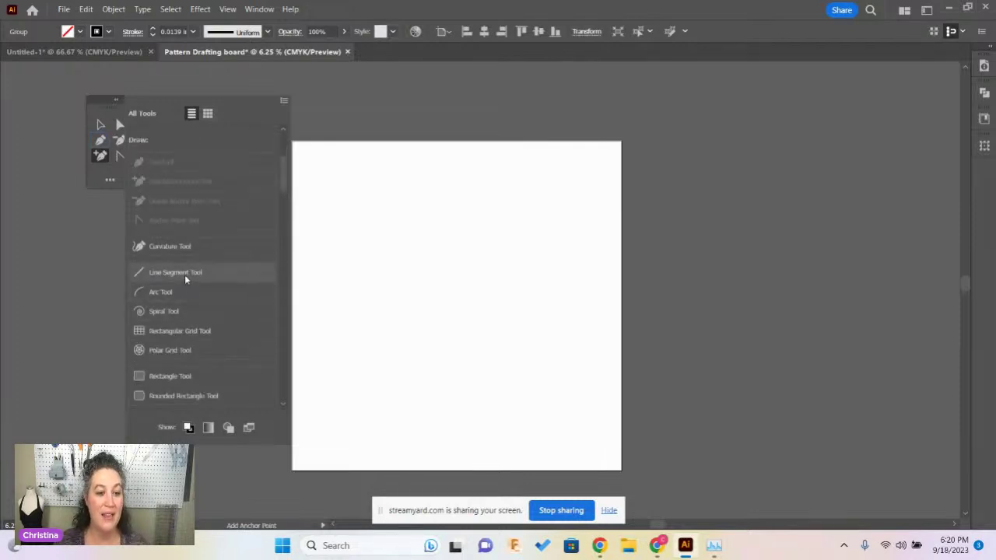
pyautogui.moveTo(184, 275); pyautogui.dragTo(119, 173)
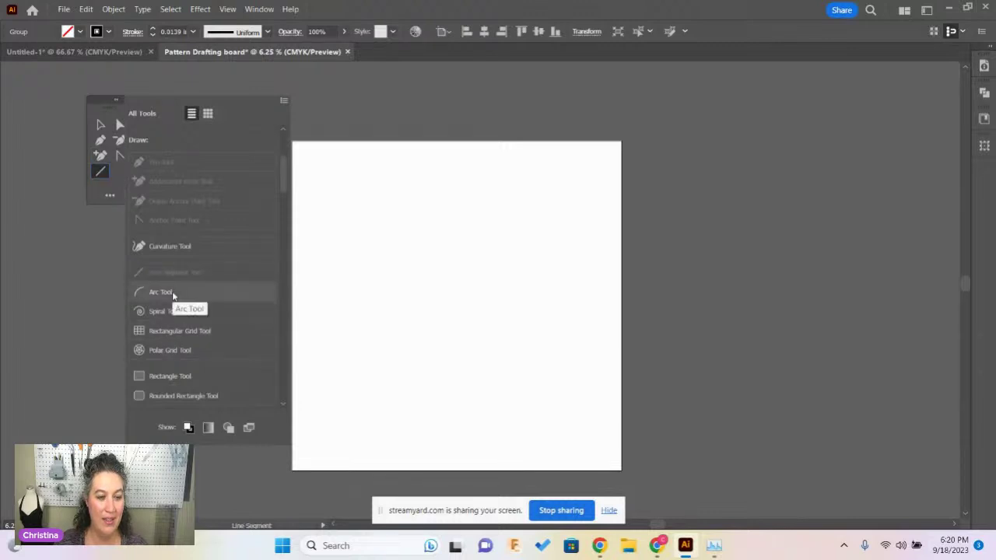
pyautogui.scroll(-2, 172, 295)
pyautogui.moveTo(178, 293); pyautogui.dragTo(124, 167)
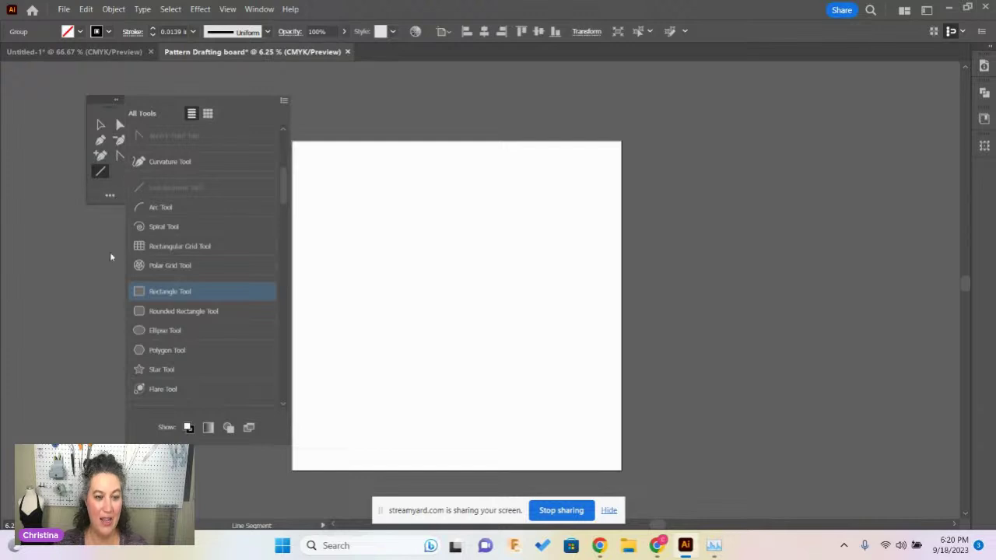
pyautogui.moveTo(150, 292); pyautogui.dragTo(117, 171)
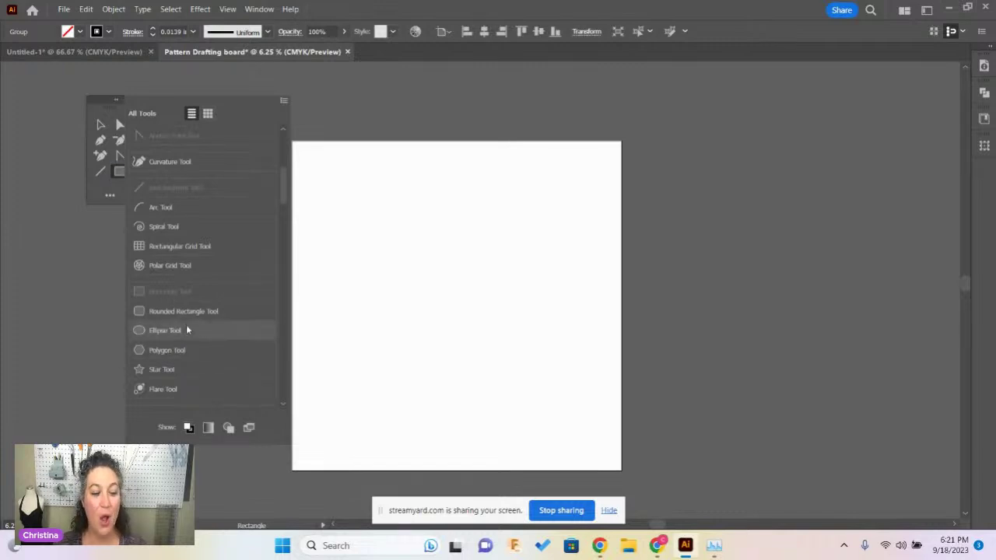
# - Add the Join tool and the Type tool side by side in the row below the Line Segment and Rectangle tools
pyautogui.scroll(-3, 187, 330)
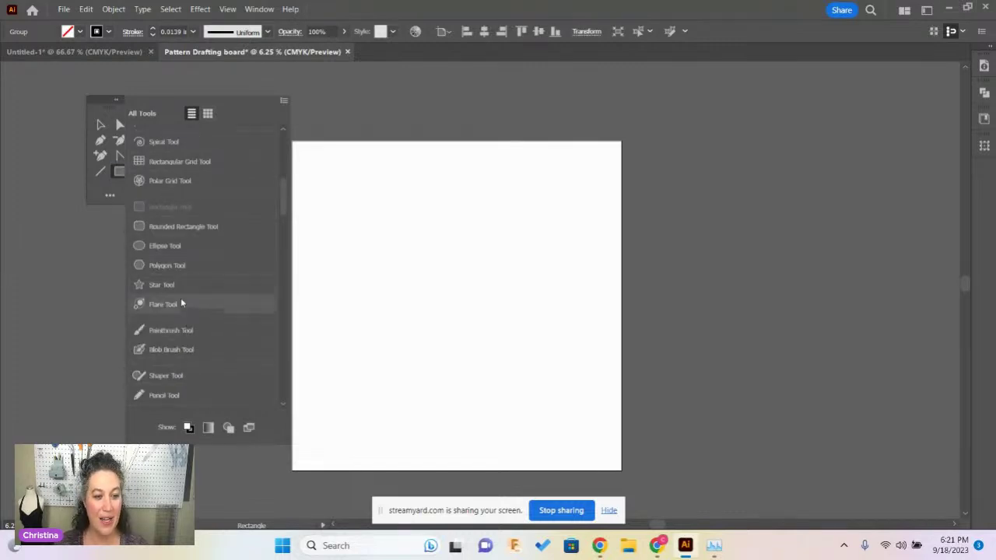
pyautogui.scroll(-2, 180, 300)
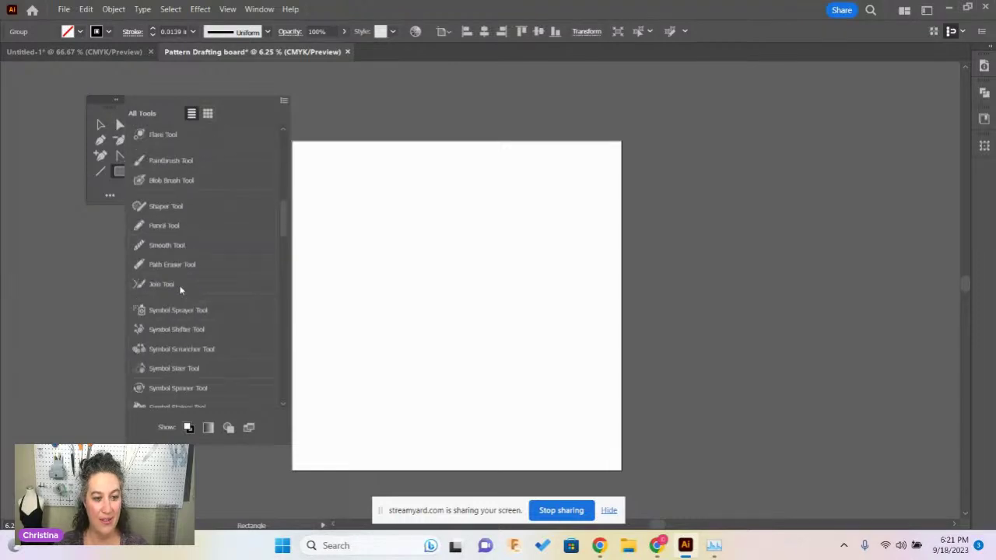
pyautogui.moveTo(178, 285); pyautogui.dragTo(101, 187)
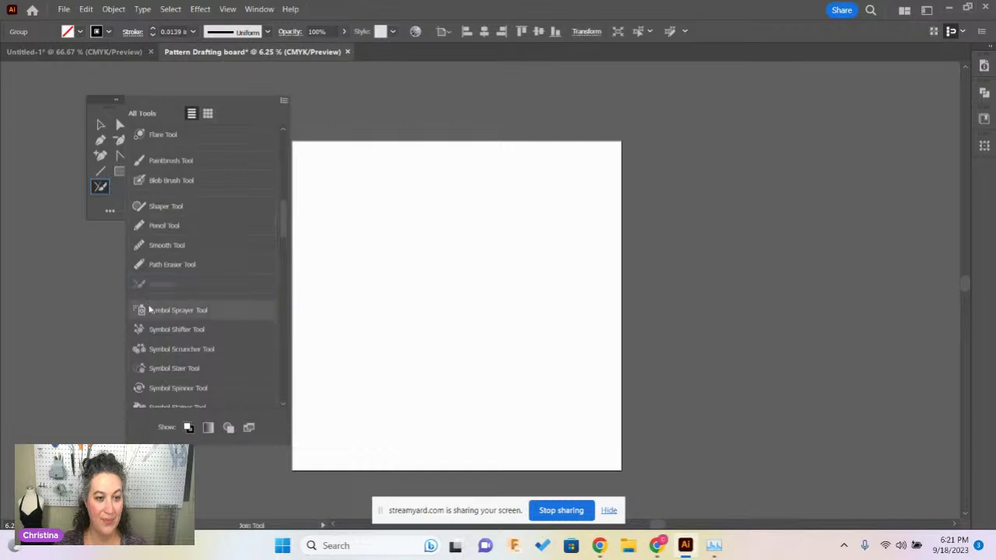
pyautogui.scroll(-2, 161, 331)
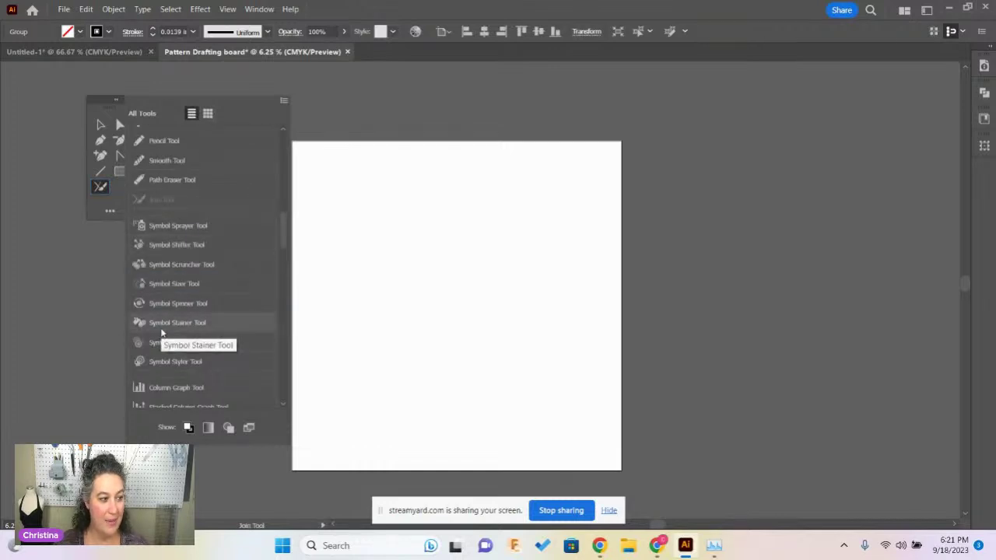
pyautogui.scroll(-3, 161, 328)
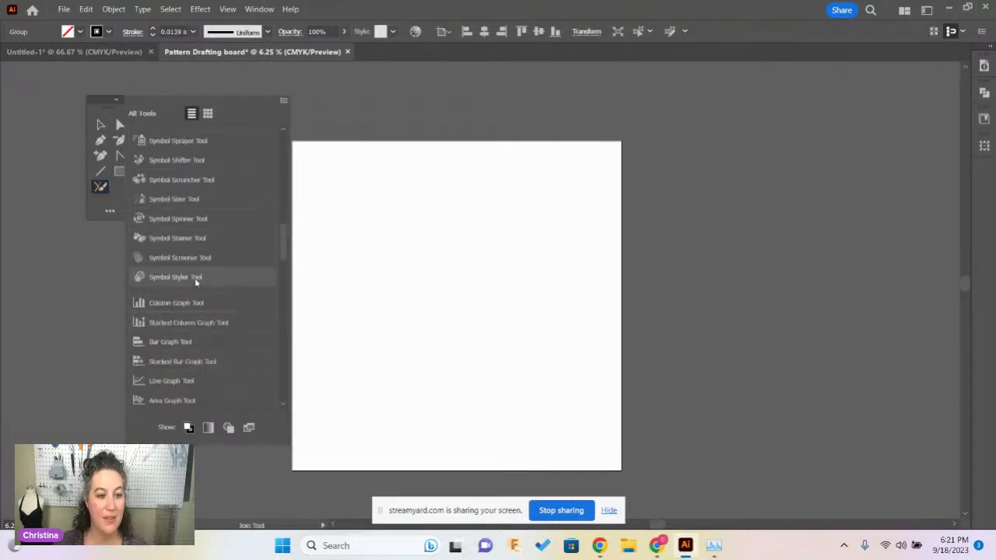
pyautogui.scroll(-2, 195, 278)
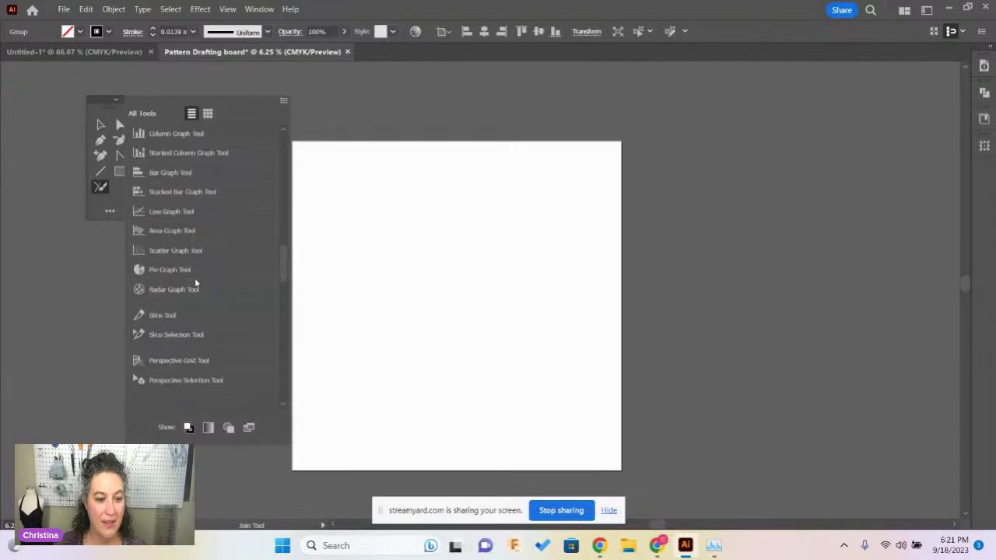
pyautogui.scroll(-4, 195, 278)
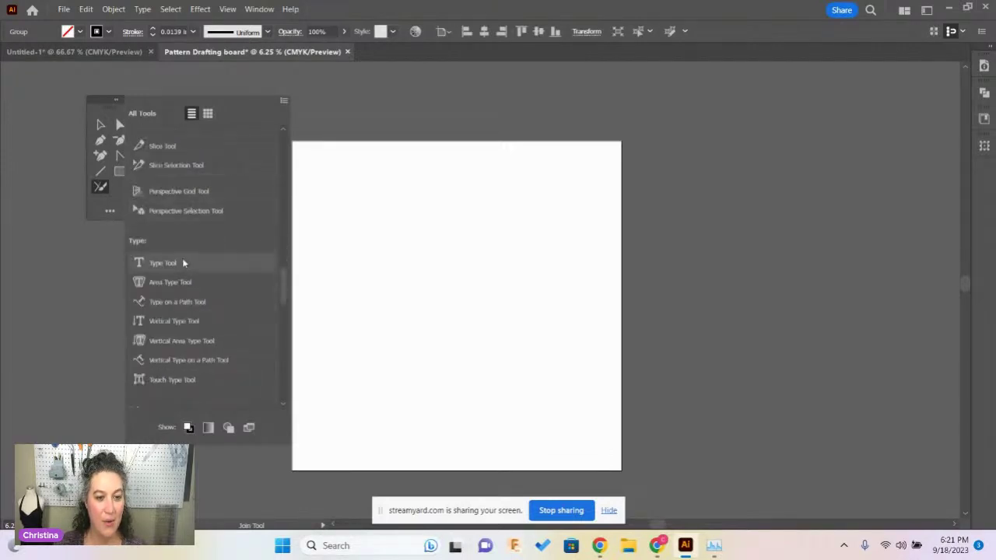
pyautogui.moveTo(162, 263); pyautogui.dragTo(119, 186)
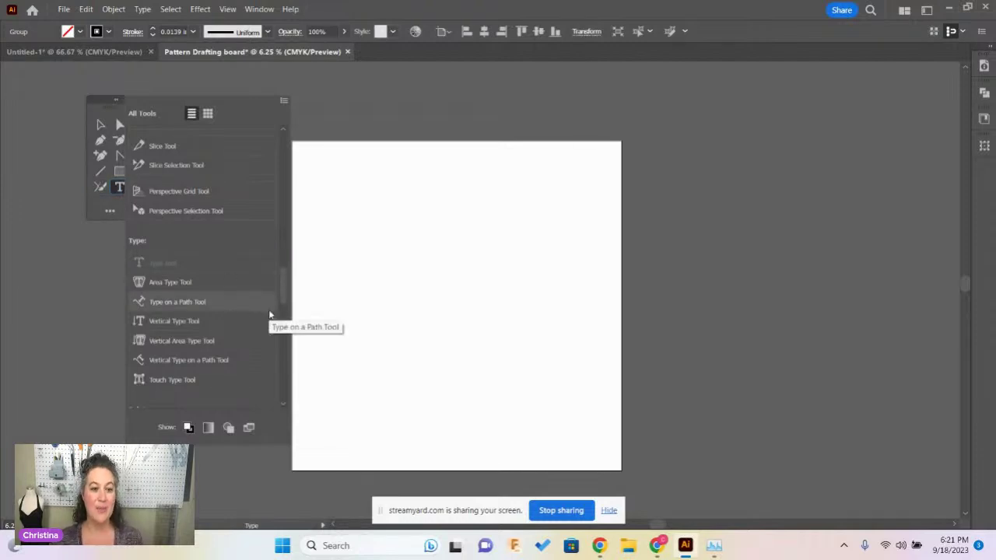
# - Add the Rotate tool and the Reflect tool from the Modify group to the next row of the custom toolbar
pyautogui.scroll(-2, 216, 305)
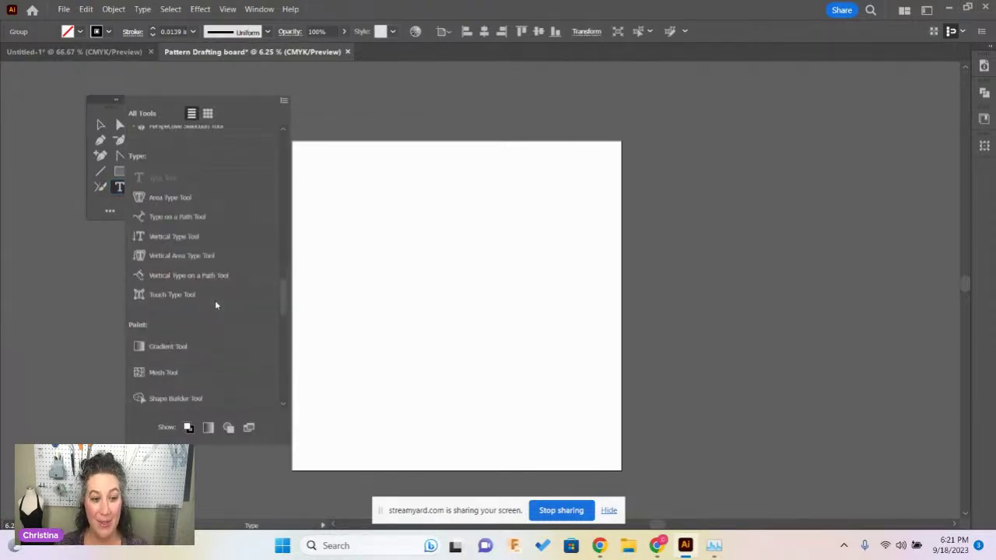
pyautogui.scroll(-2, 215, 305)
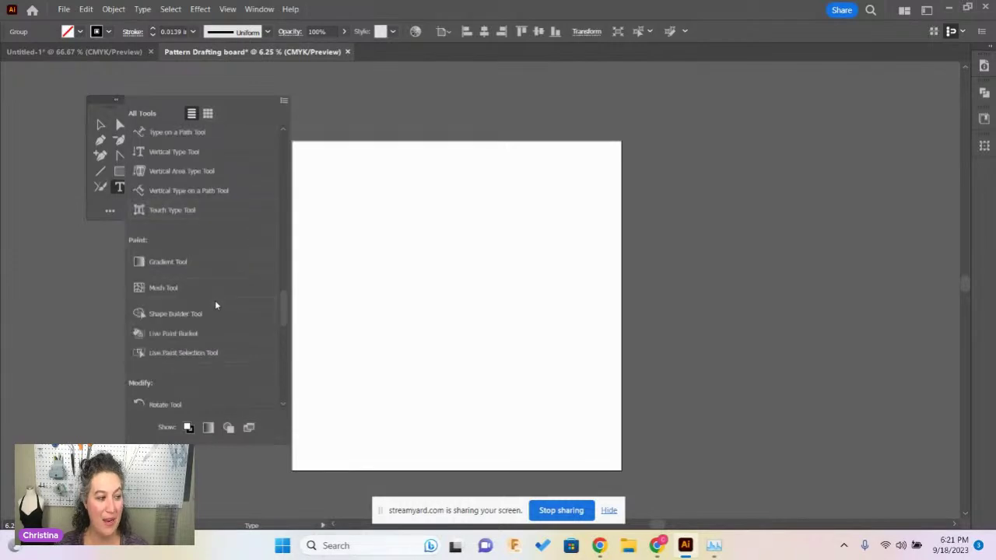
pyautogui.scroll(-4, 216, 305)
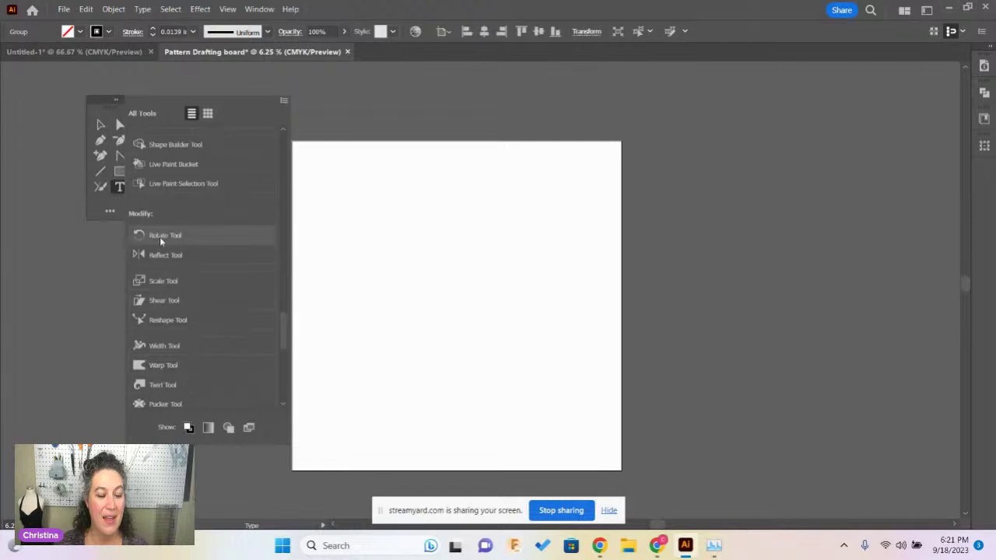
pyautogui.click(160, 235)
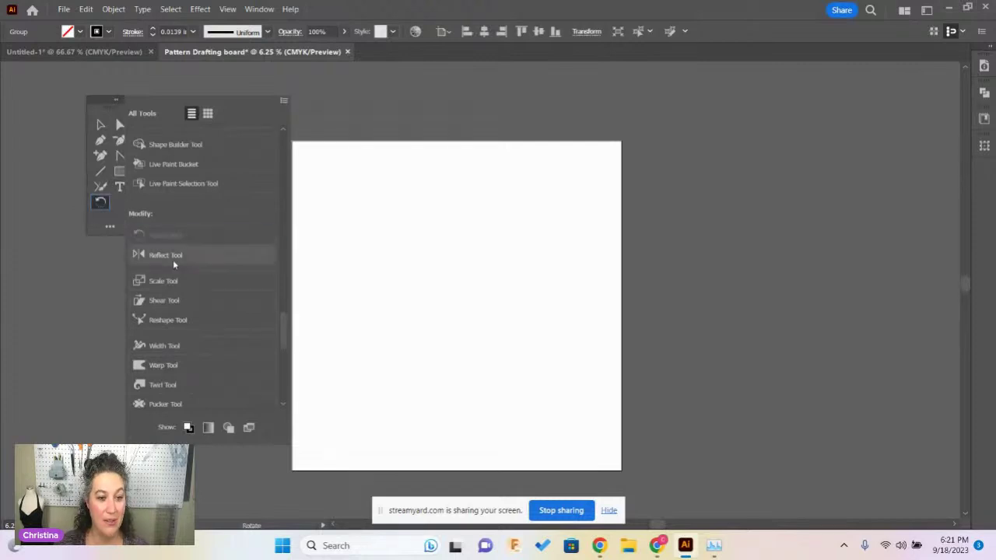
pyautogui.click(180, 257)
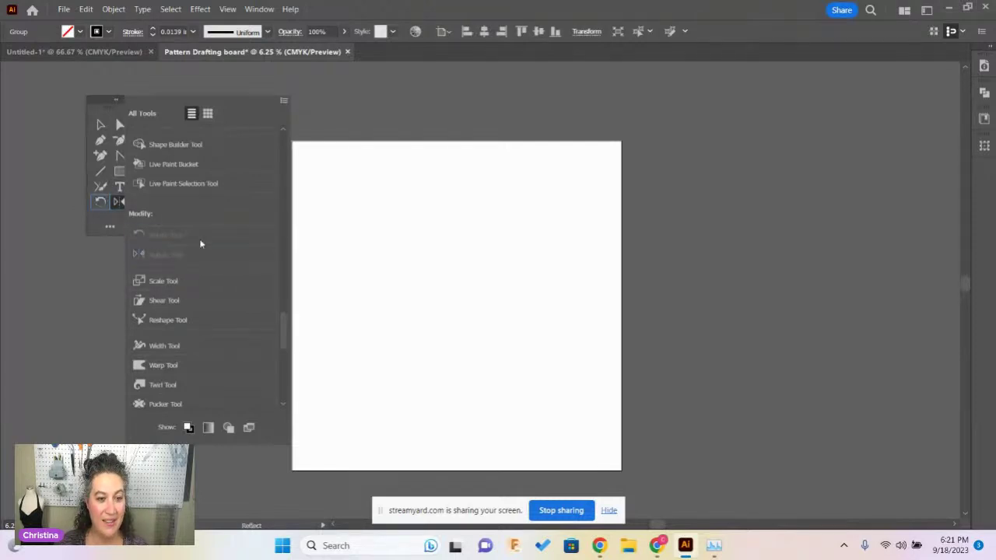
# - Add the Measure tool and the Scissors tool side by side below the Rotate and Reflect tools
pyautogui.scroll(-2, 166, 319)
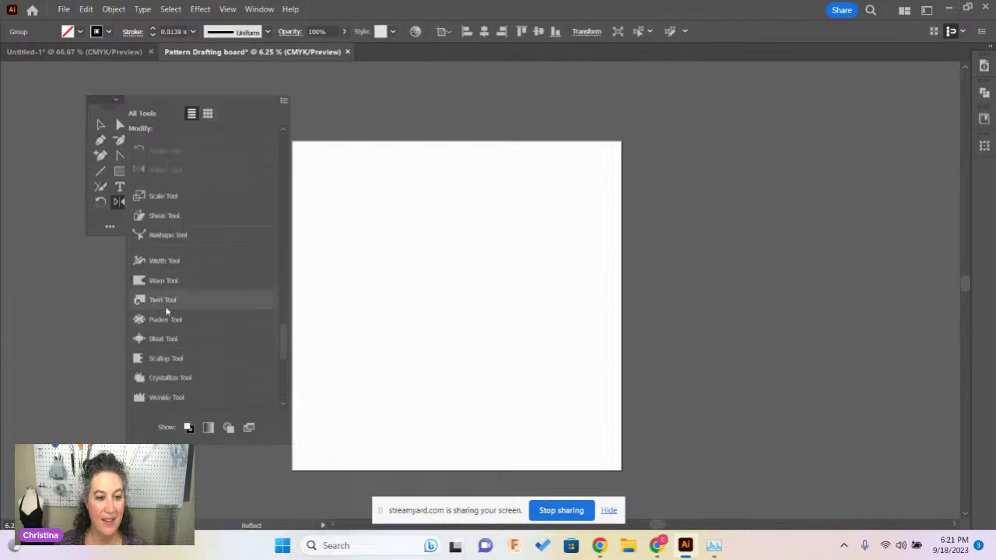
pyautogui.scroll(-4, 172, 298)
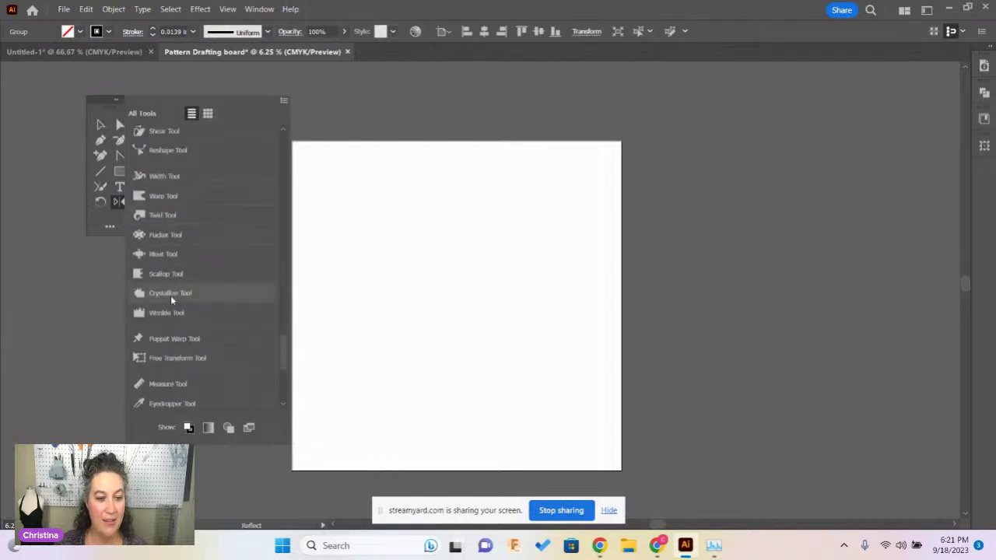
pyautogui.moveTo(166, 299); pyautogui.dragTo(101, 218)
pyautogui.scroll(-2, 186, 337)
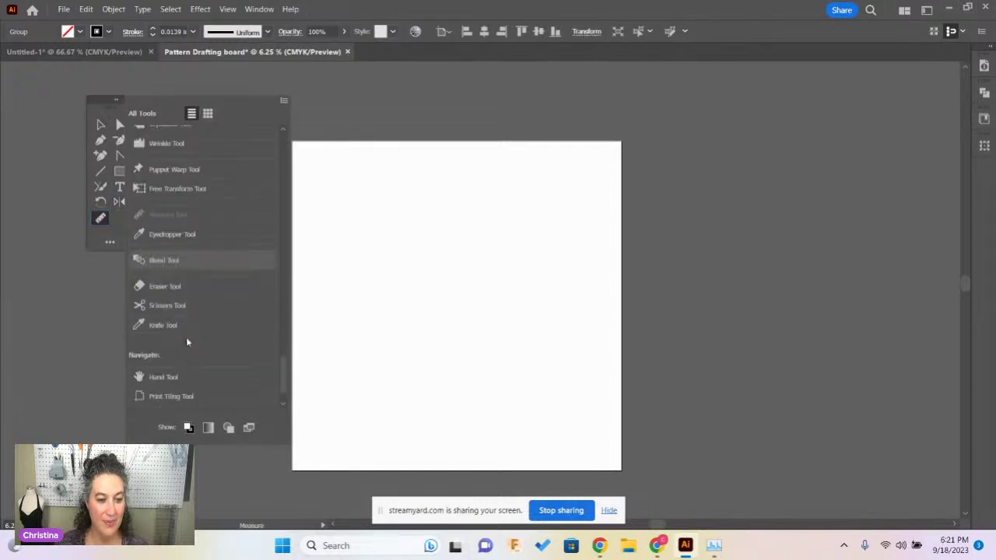
pyautogui.moveTo(152, 305); pyautogui.dragTo(119, 220)
# - Add the Hand tool and the Zoom tool in a new row, with the Eyedropper tool below them
pyautogui.scroll(-1, 183, 264)
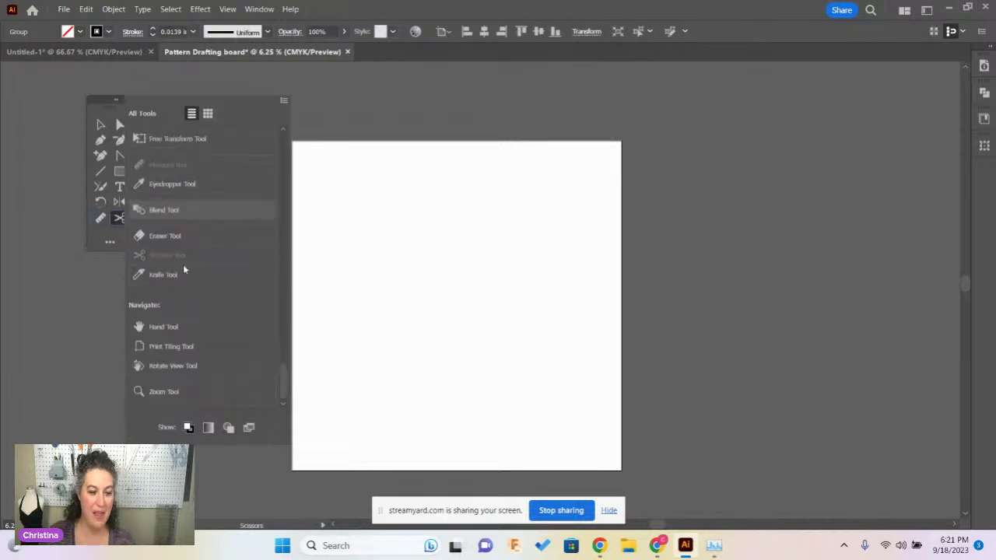
pyautogui.moveTo(158, 323); pyautogui.dragTo(101, 233)
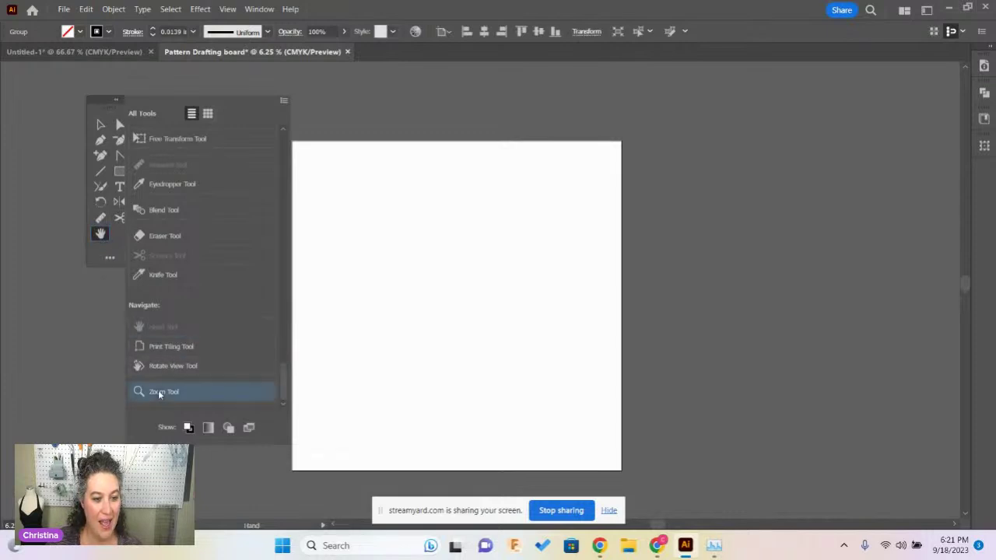
pyautogui.moveTo(158, 390); pyautogui.dragTo(118, 233)
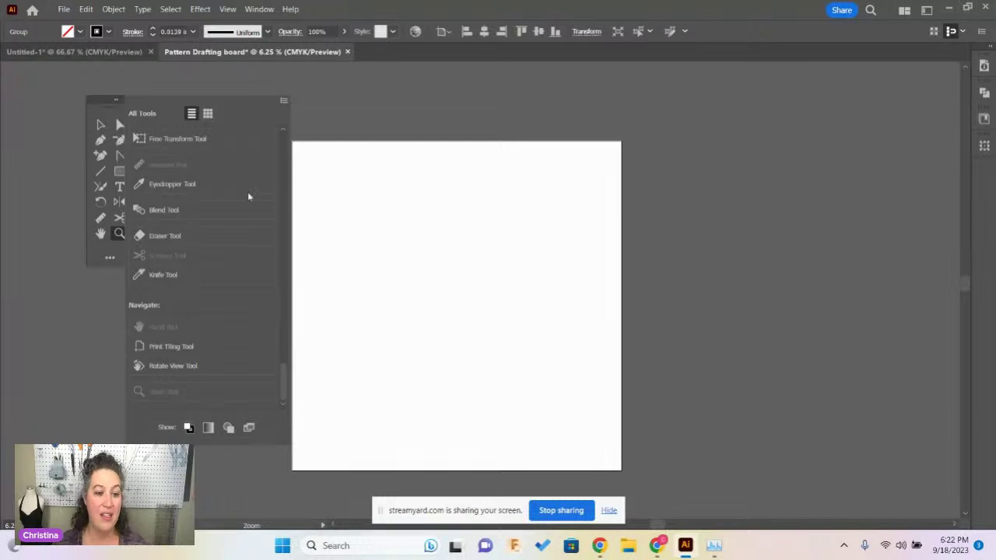
pyautogui.click(181, 182)
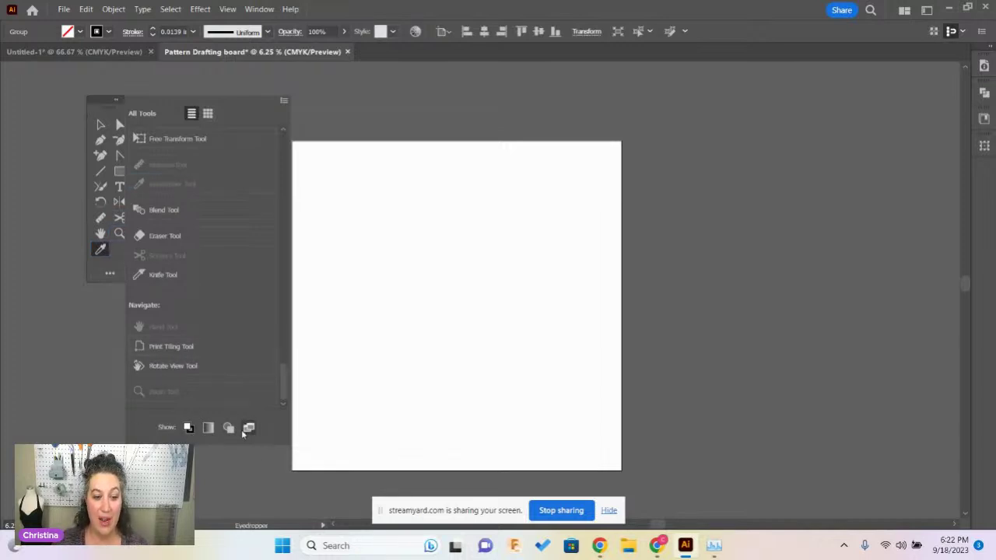
# - Show the fill and stroke controls and the coloring controls in the custom toolbar, and dock it along the workspace's left edge
pyautogui.click(188, 427)
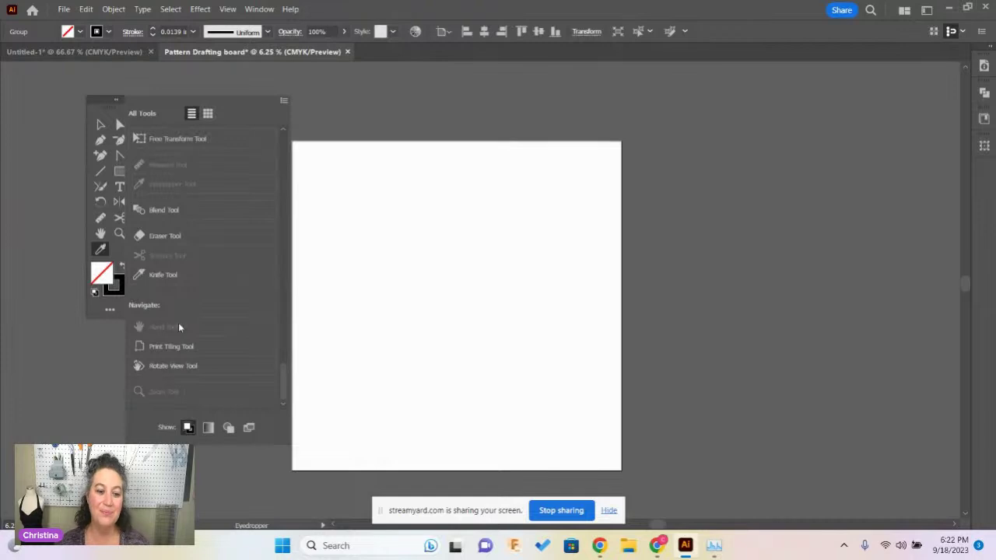
pyautogui.click(210, 428)
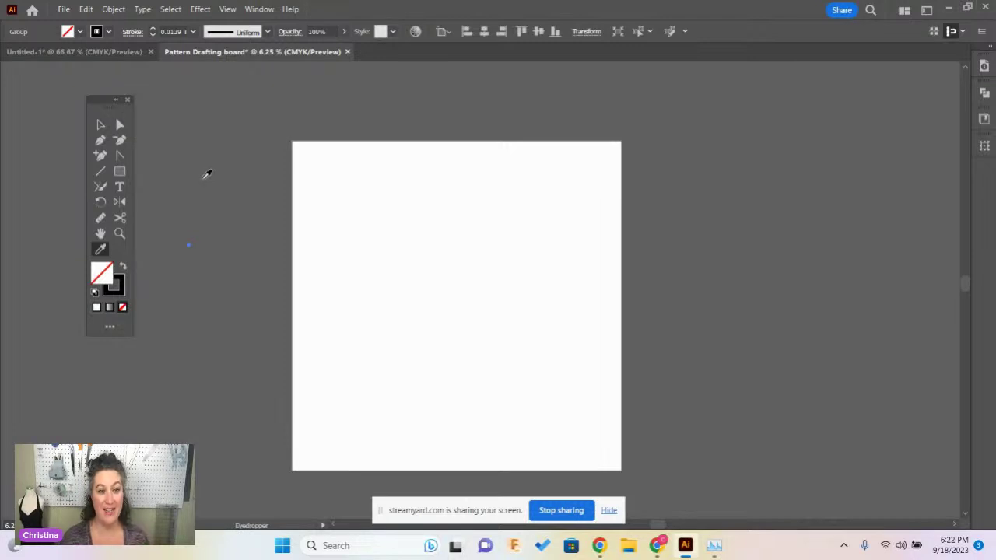
pyautogui.moveTo(116, 114); pyautogui.dragTo(100, 136)
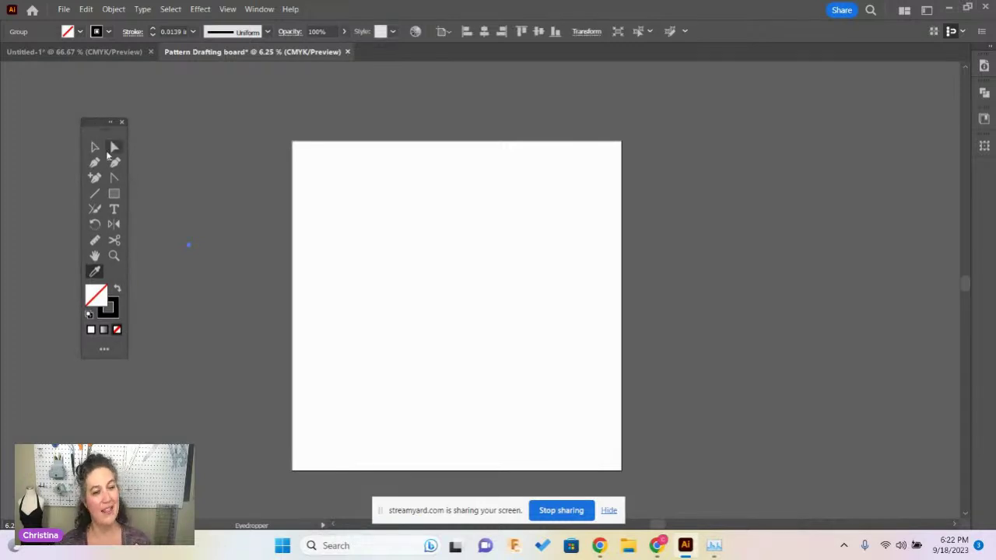
pyautogui.moveTo(103, 136); pyautogui.dragTo(12, 126)
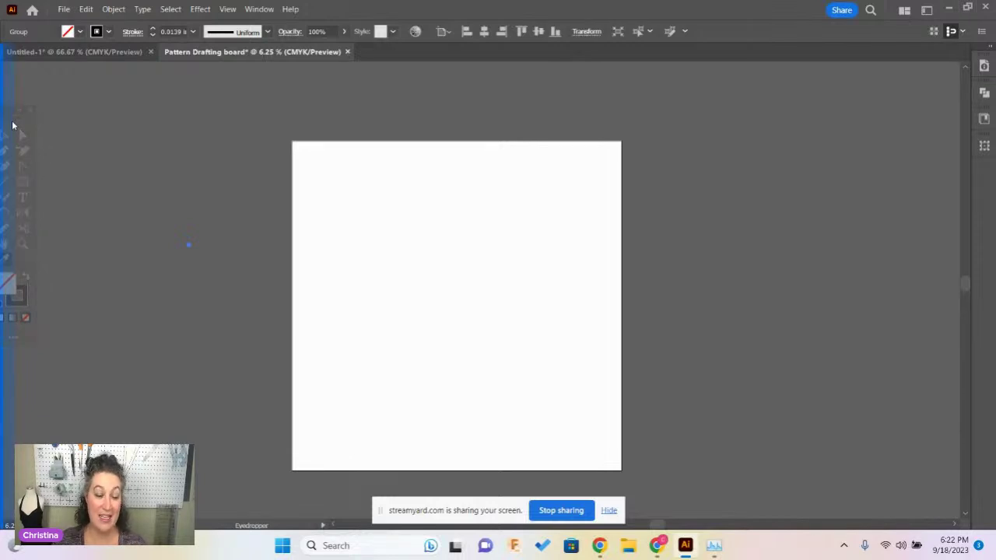
pyautogui.moveTo(12, 125); pyautogui.dragTo(12, 125)
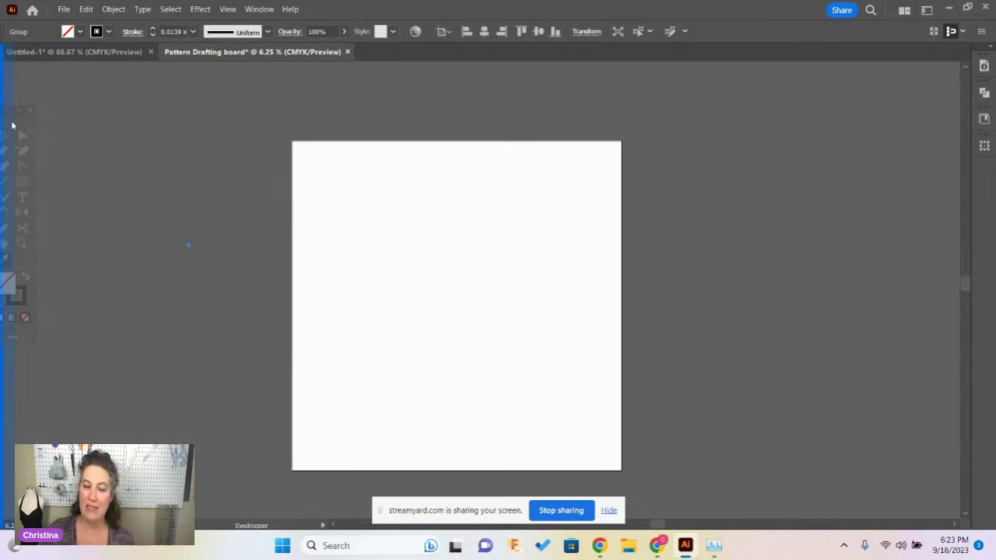
pyautogui.moveTo(11, 125); pyautogui.dragTo(11, 125)
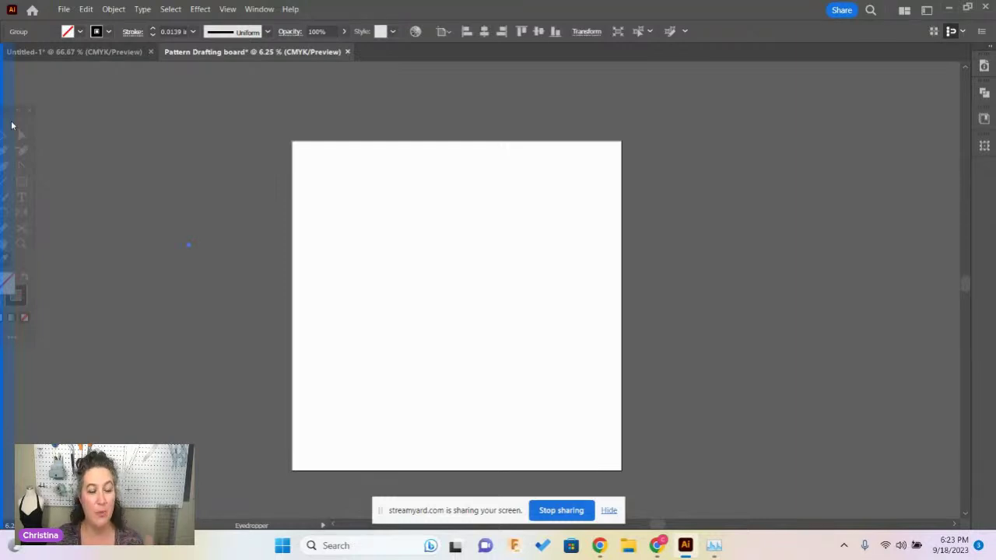
pyautogui.moveTo(12, 125)
pyautogui.mouseDown()
pyautogui.moveTo(98, 118)
pyautogui.moveTo(10, 139)
pyautogui.mouseUp()
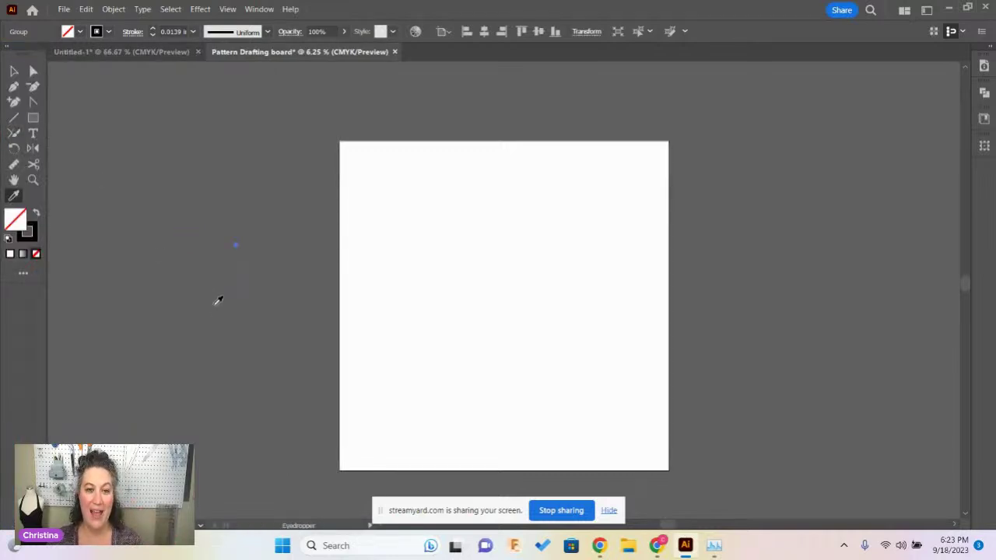
# - Activate the Direct Selection tool and clear the current selection on the canvas
pyautogui.press('a')
pyautogui.click(260, 300)
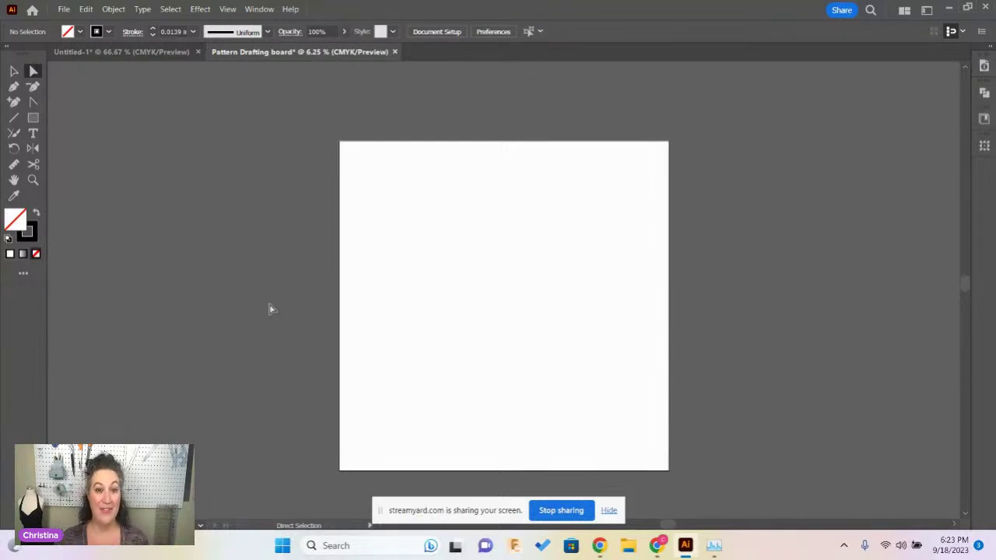
pyautogui.hotkey('alt', 'Tab')
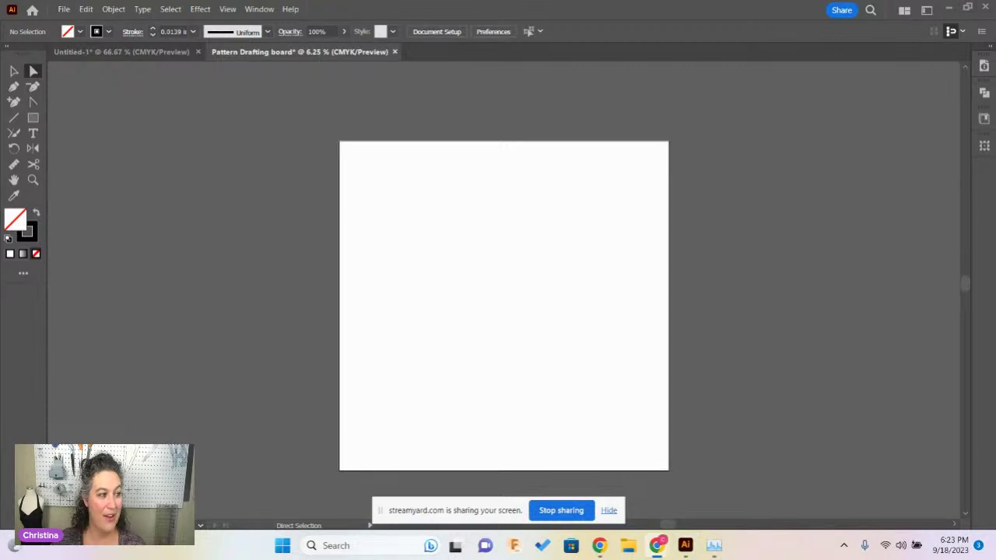
pyautogui.hotkey('alt', 'Tab')
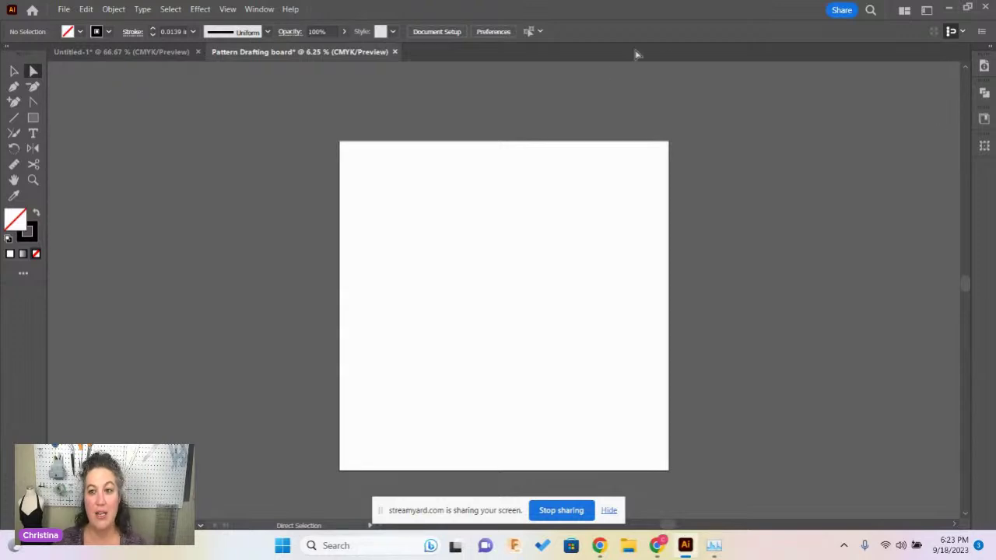
# - Pull the Libraries panel out of the panel dock and close it
pyautogui.click(985, 147)
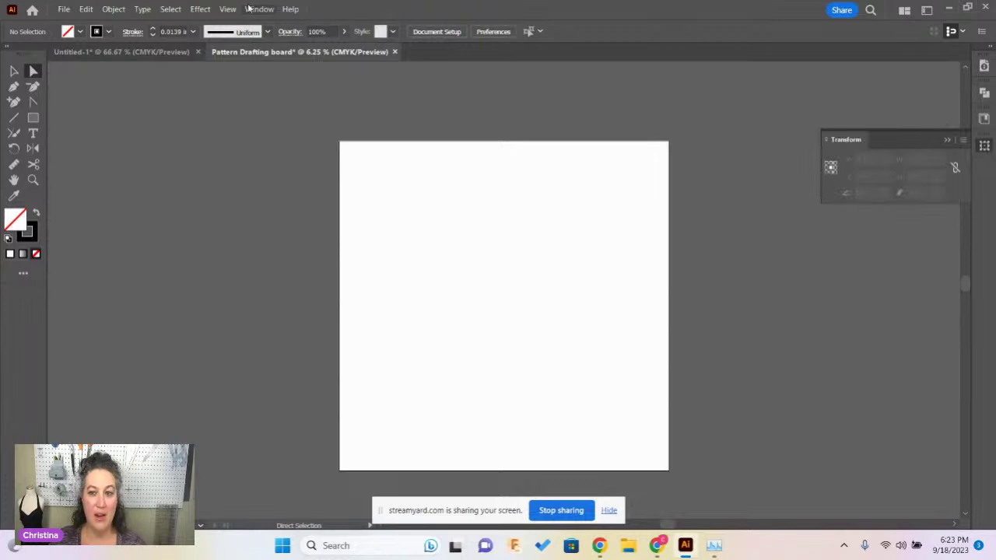
pyautogui.click(985, 121)
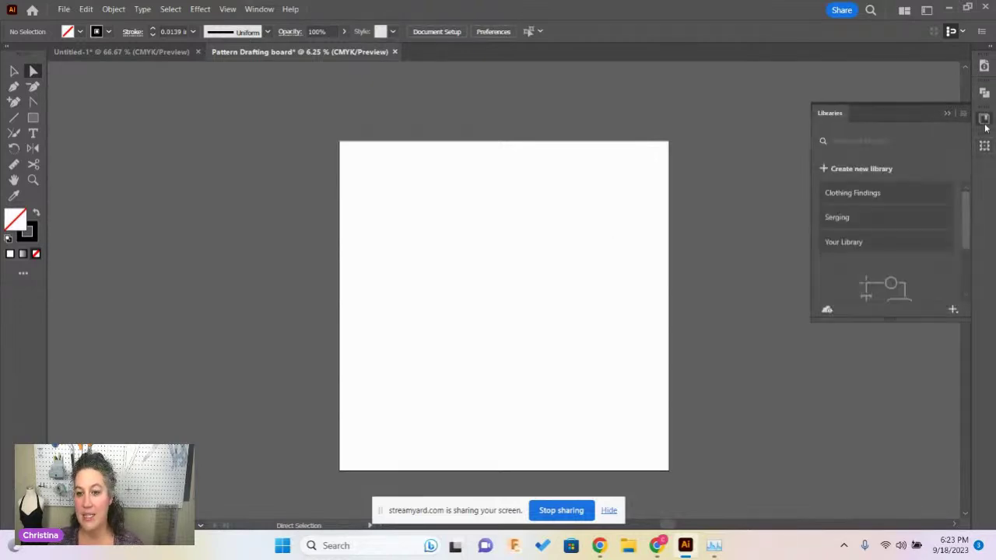
pyautogui.moveTo(985, 126); pyautogui.dragTo(860, 203)
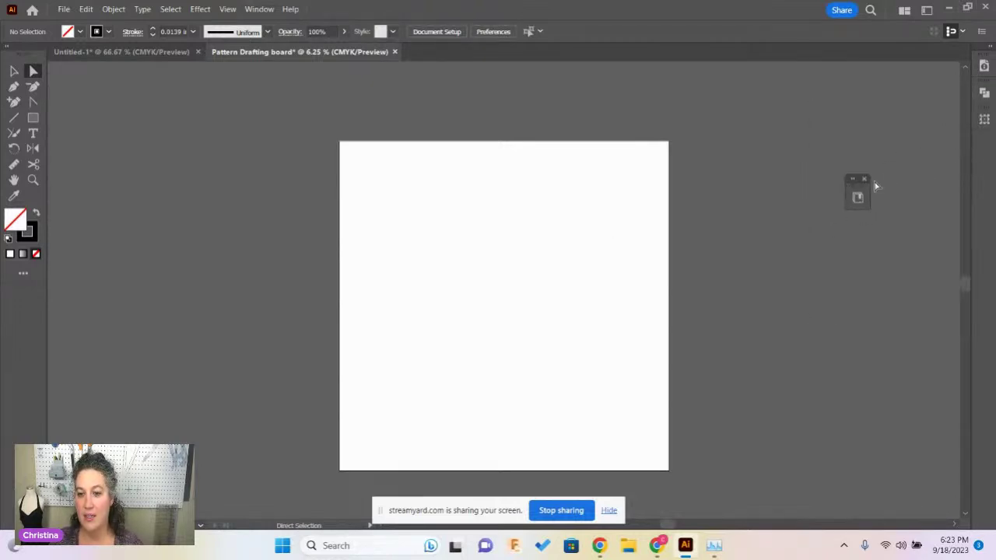
pyautogui.click(865, 179)
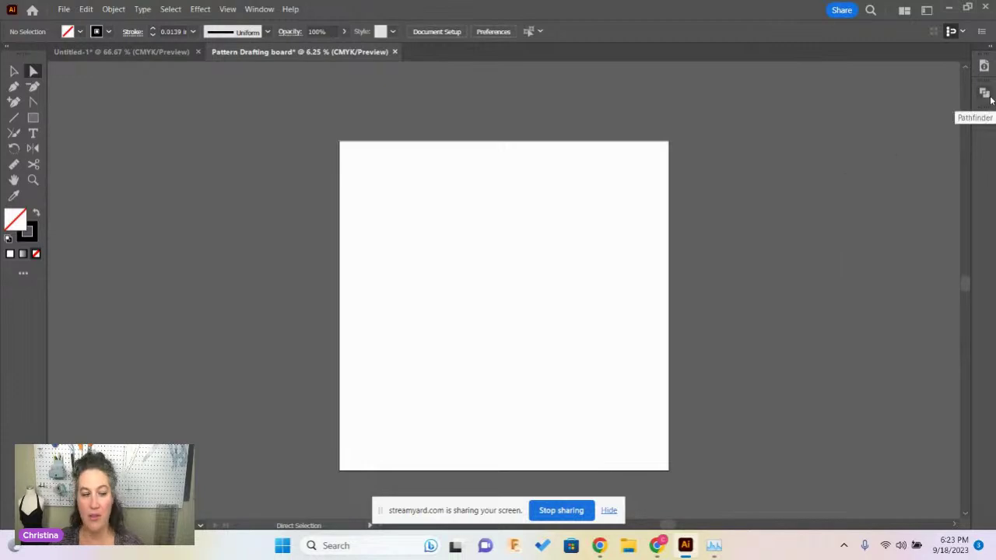
# - Expand the docked Pathfinder panel to view its options, and collapse the dock back to icons
pyautogui.click(987, 100)
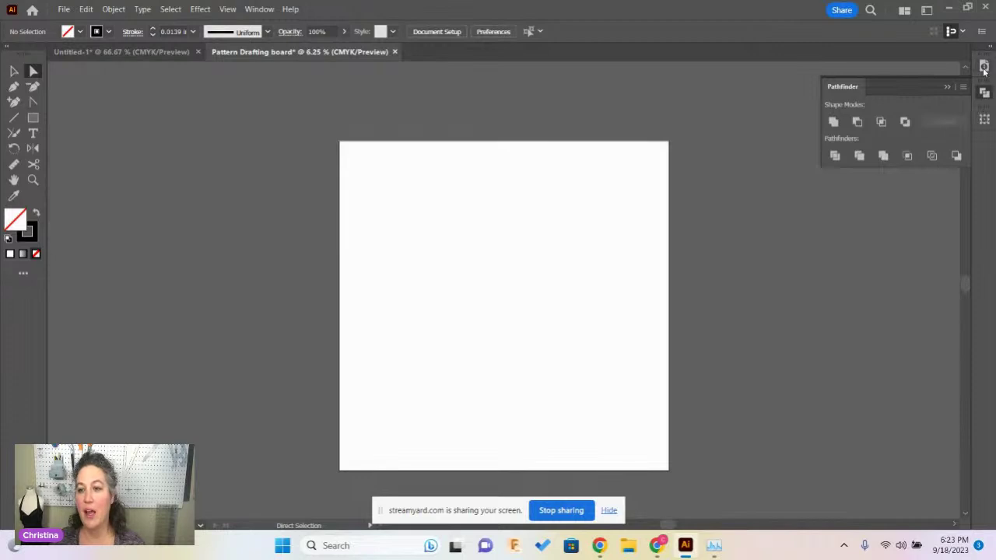
pyautogui.click(984, 68)
pyautogui.click(984, 67)
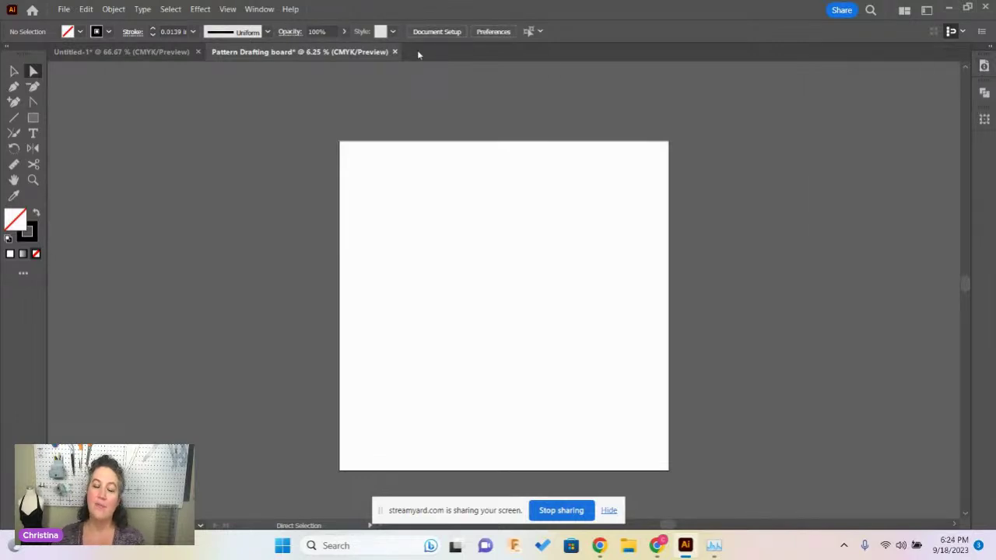
# - Open the Align panel and dock it as an icon directly below the Transform panel
pyautogui.click(258, 10)
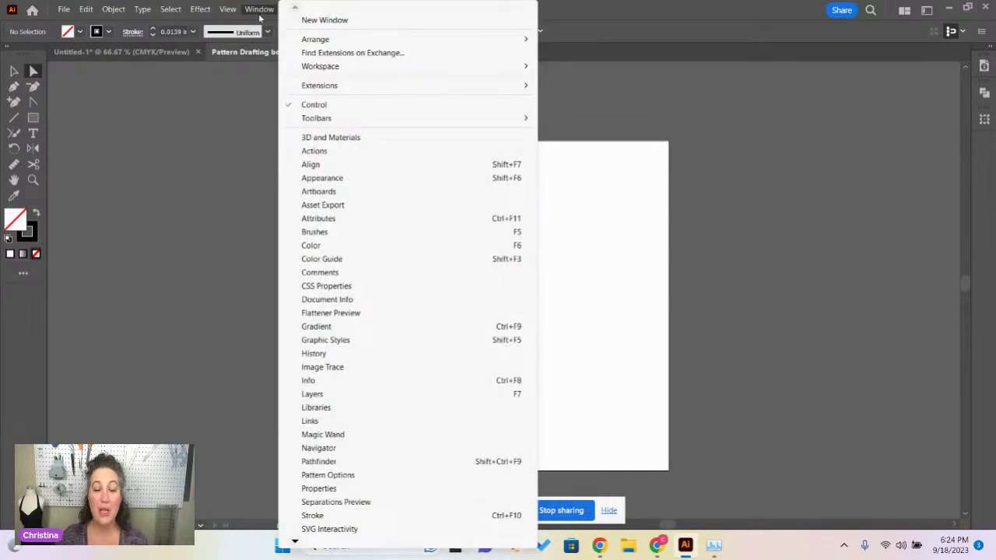
pyautogui.click(321, 165)
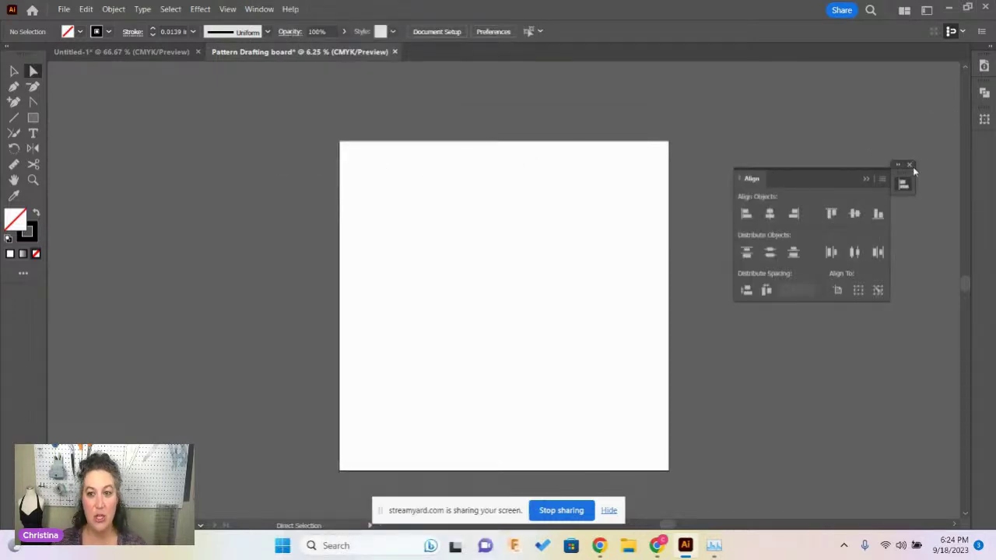
pyautogui.moveTo(902, 178); pyautogui.dragTo(982, 155)
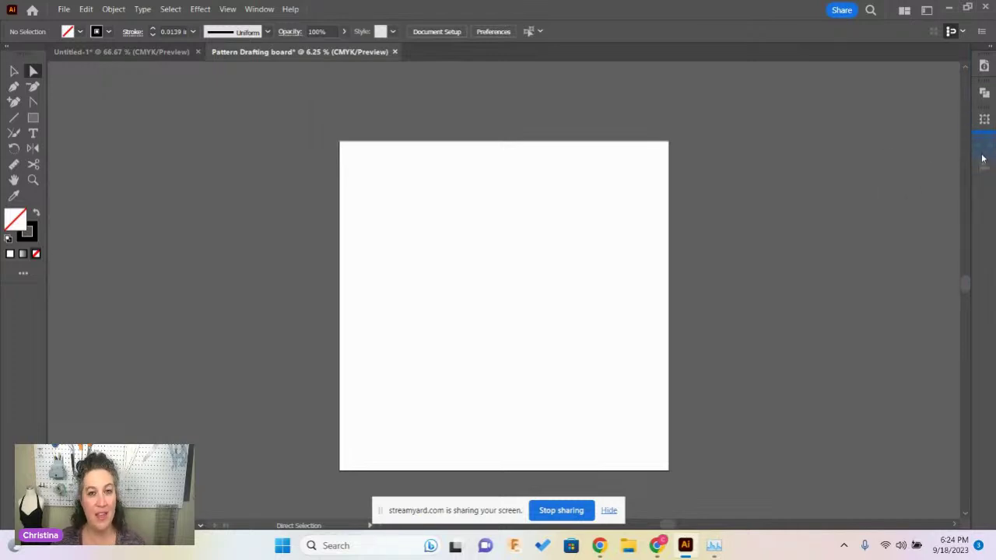
pyautogui.moveTo(982, 159); pyautogui.dragTo(969, 132)
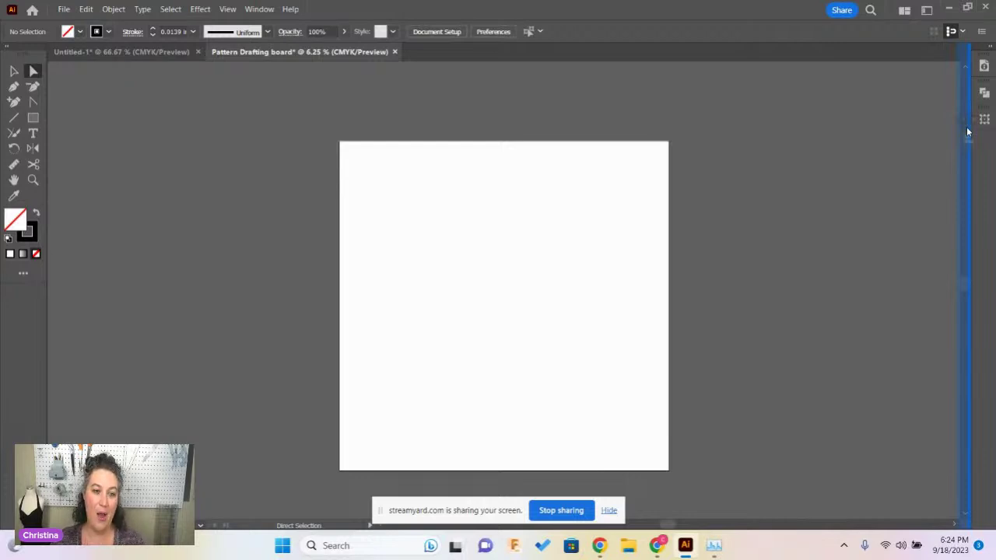
pyautogui.moveTo(968, 132); pyautogui.dragTo(969, 133)
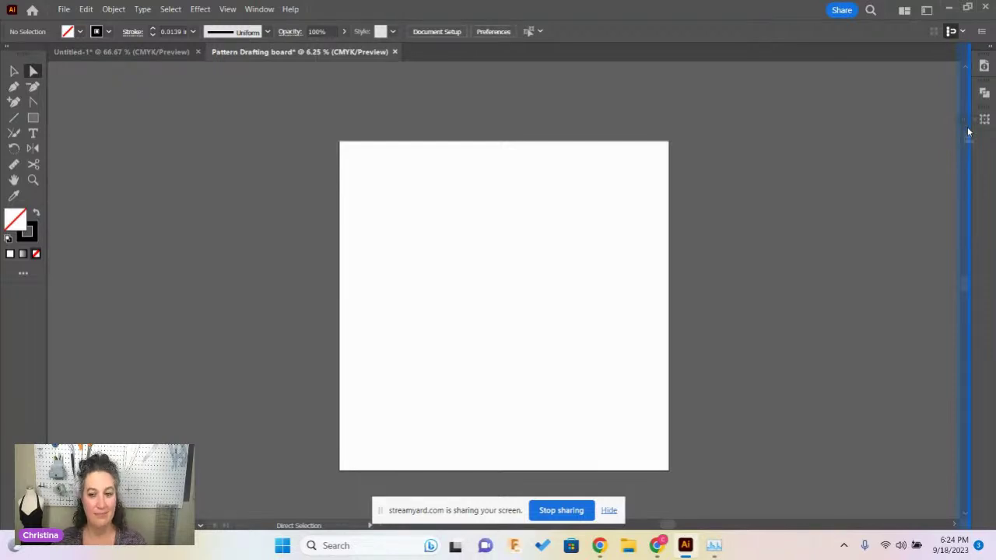
pyautogui.moveTo(969, 132); pyautogui.dragTo(971, 162)
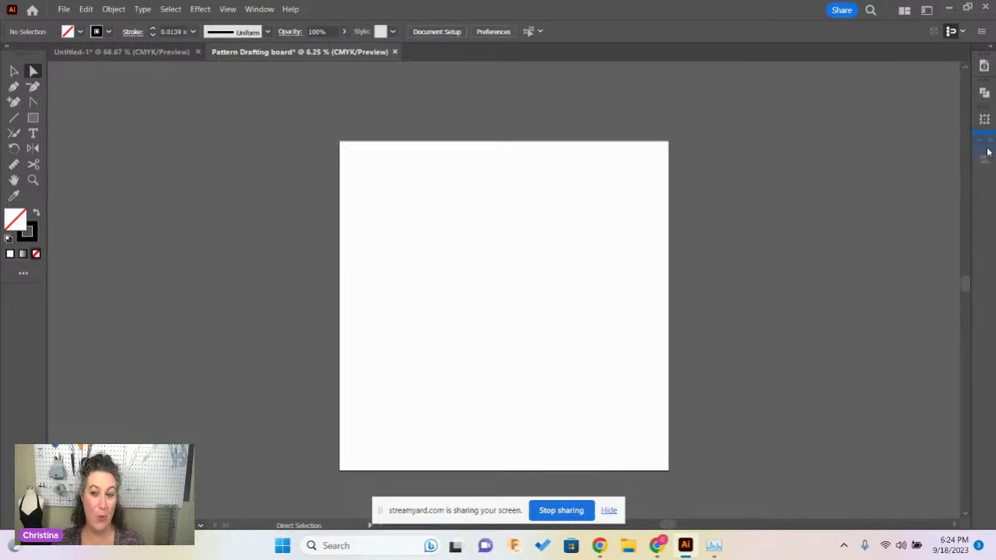
pyautogui.moveTo(988, 151); pyautogui.dragTo(987, 152)
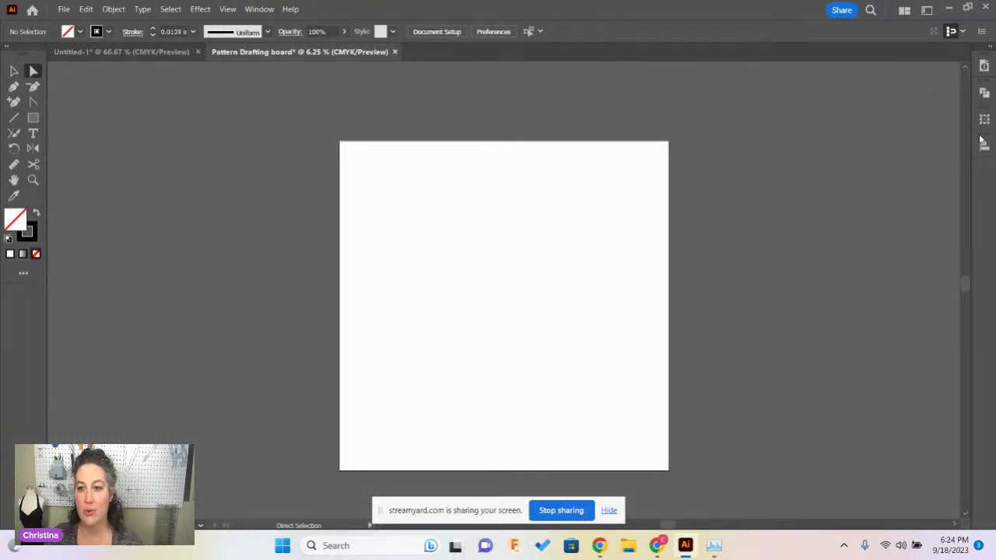
# - Try the Align panel in a separate dock column, return it below the Transform panel, and view its options
pyautogui.moveTo(985, 146); pyautogui.dragTo(963, 124)
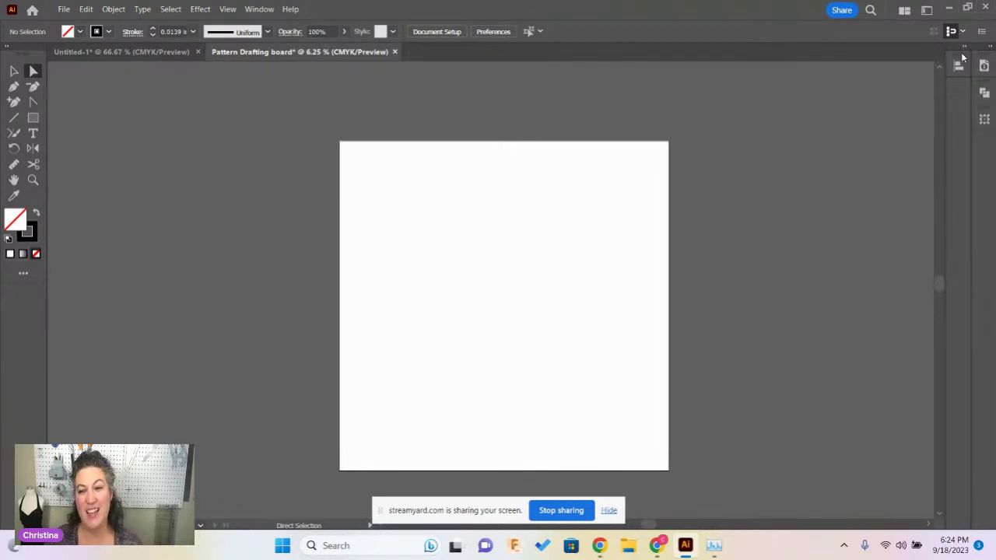
pyautogui.moveTo(959, 65); pyautogui.dragTo(985, 152)
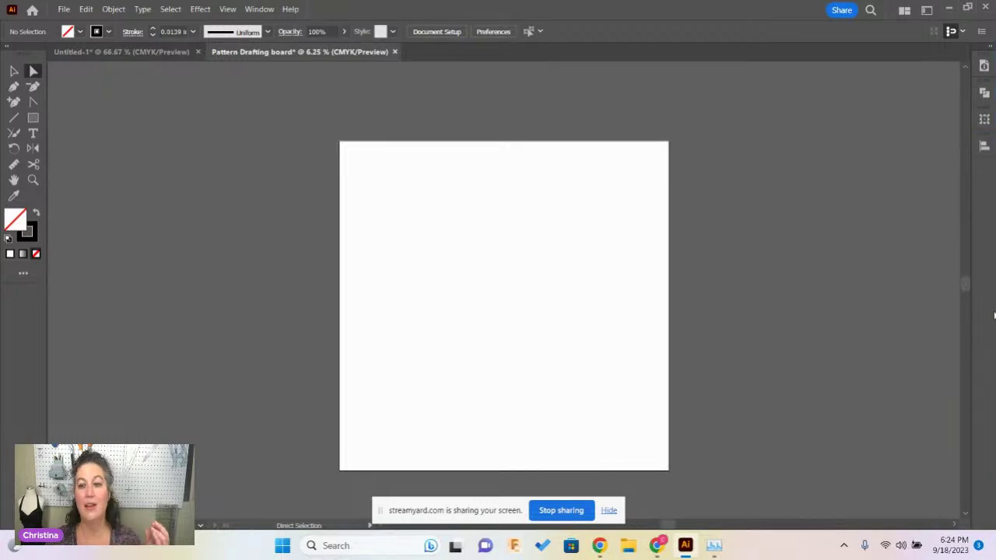
pyautogui.click(984, 146)
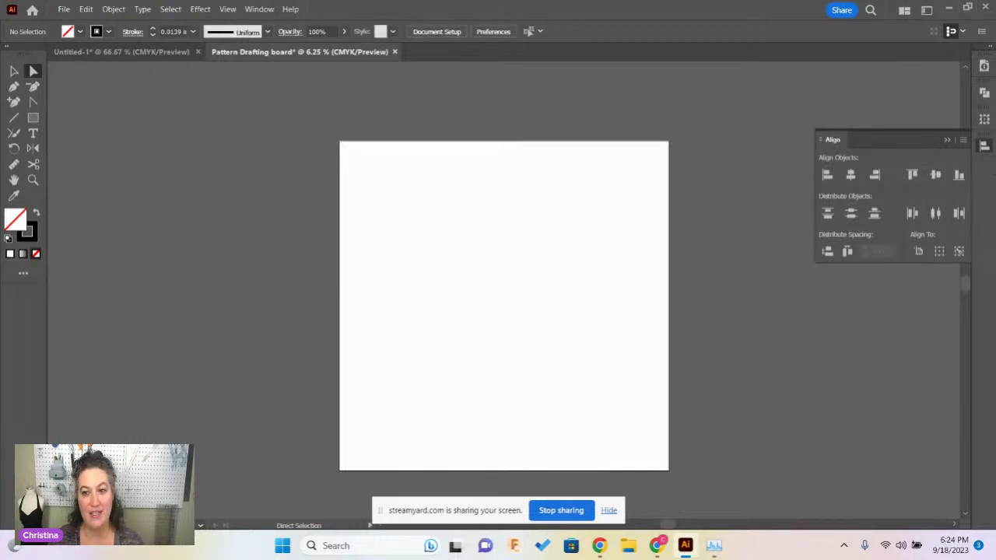
pyautogui.click(987, 147)
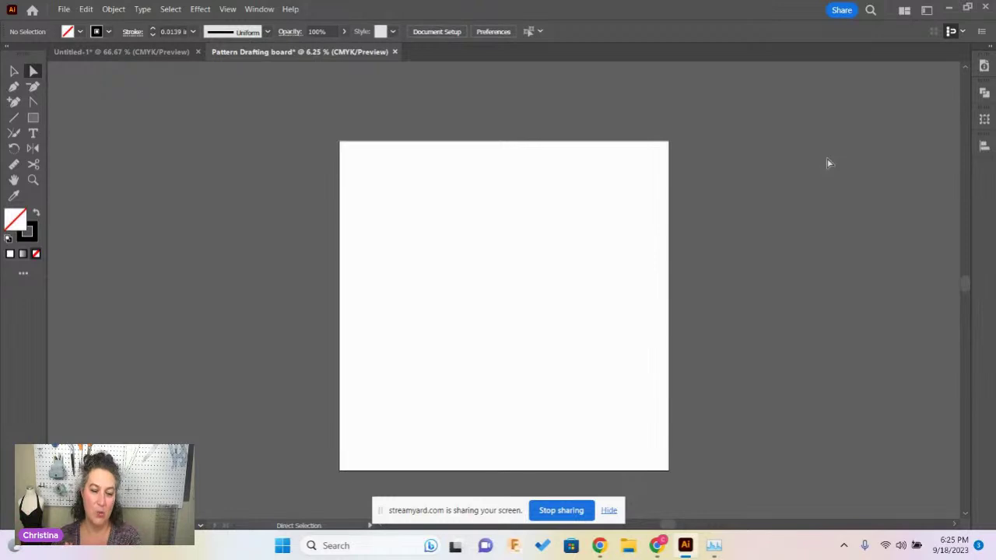
# - Open the Brushes panel and dock it as an icon directly above the Pathfinder panel
pyautogui.click(259, 8)
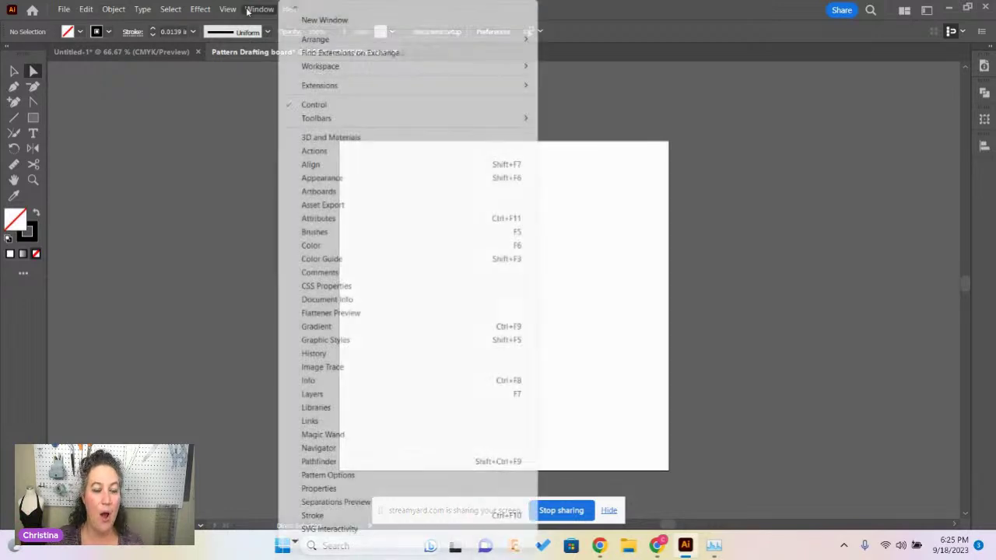
pyautogui.moveTo(370, 76)
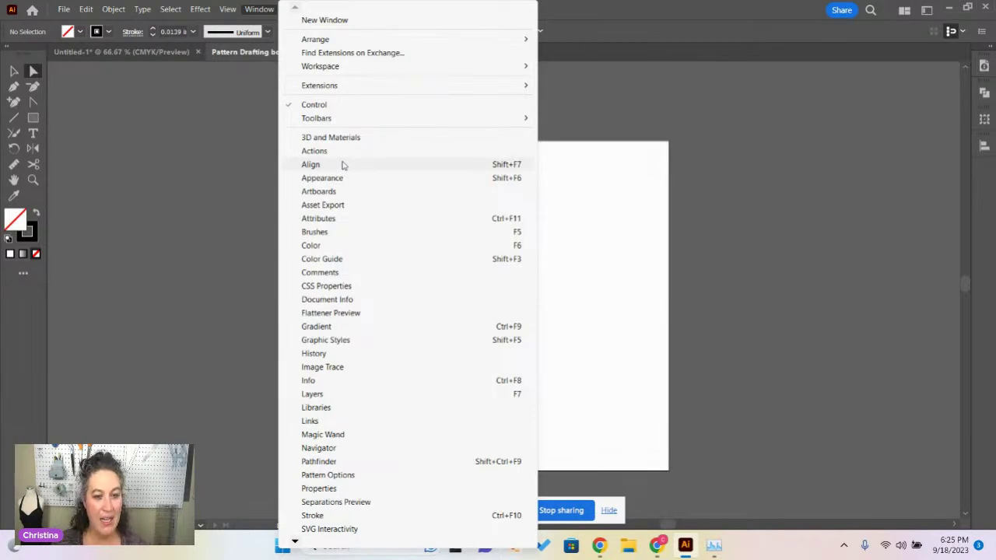
pyautogui.click(357, 232)
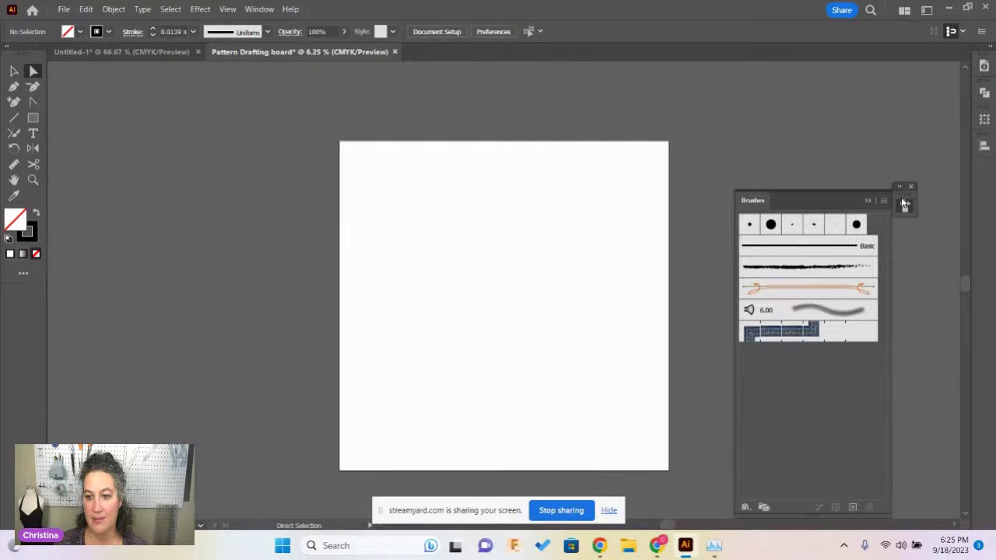
pyautogui.moveTo(904, 194)
pyautogui.mouseDown()
pyautogui.moveTo(919, 195)
pyautogui.moveTo(984, 87)
pyautogui.mouseUp()
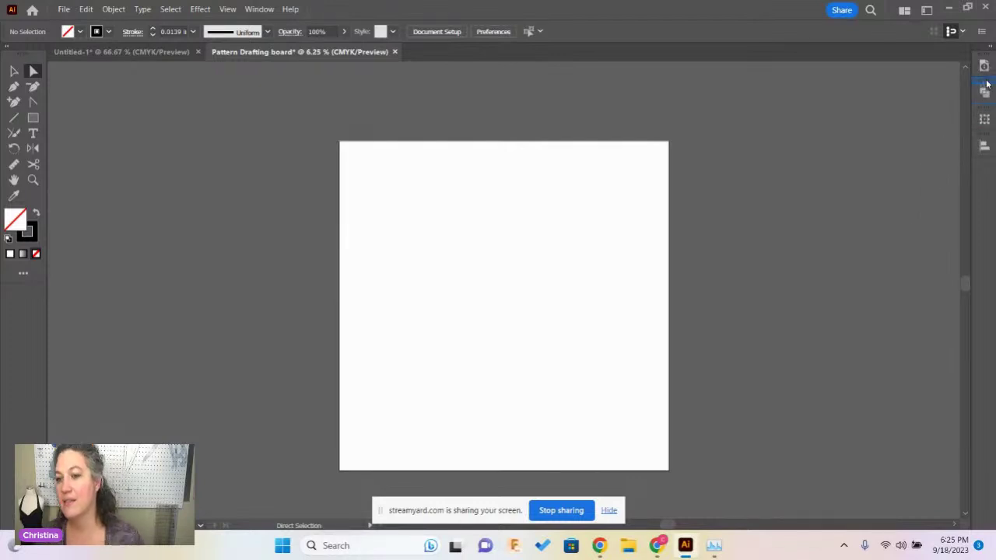
pyautogui.moveTo(987, 84); pyautogui.dragTo(985, 87)
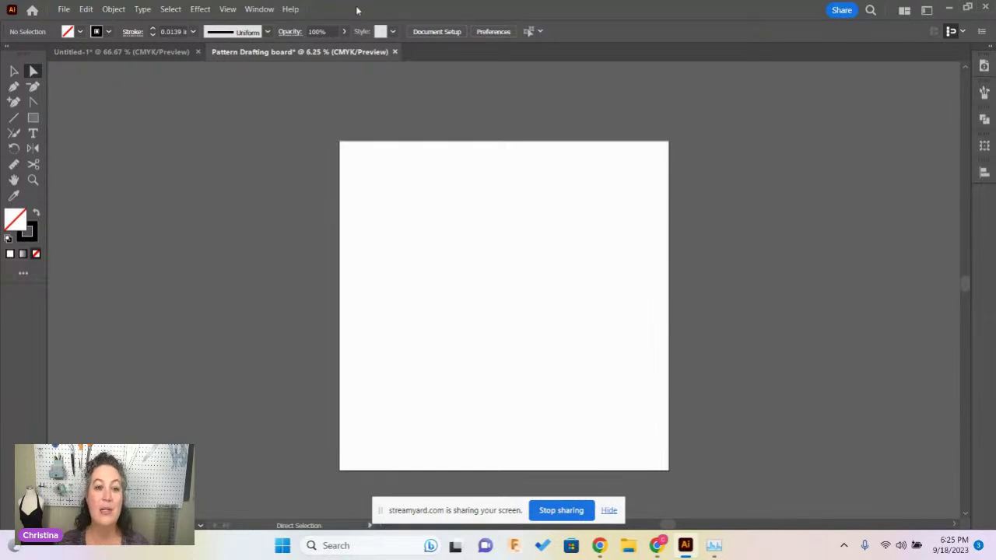
# - Open the Color panel, dock it in the same group as the Brushes panel, and view both panels in the group
pyautogui.click(260, 10)
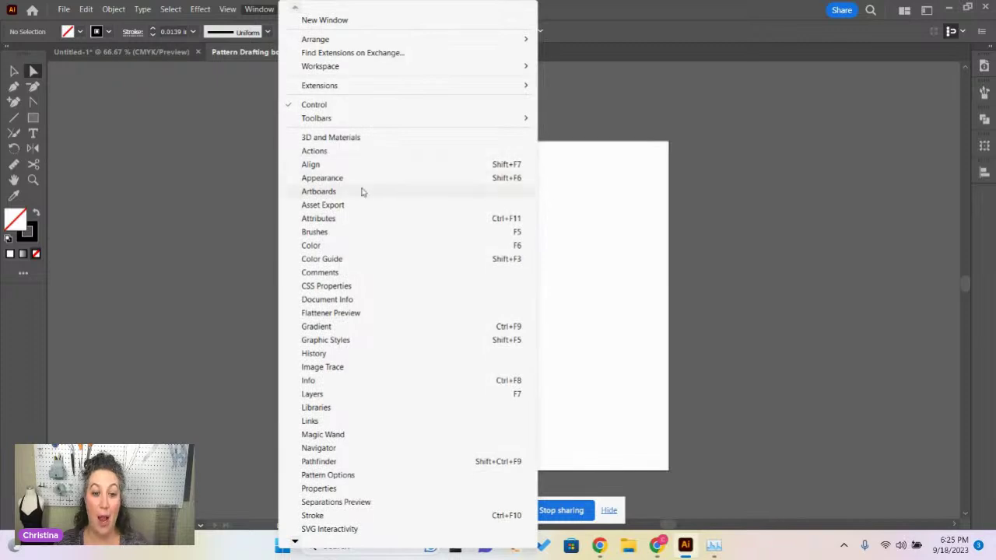
pyautogui.click(350, 246)
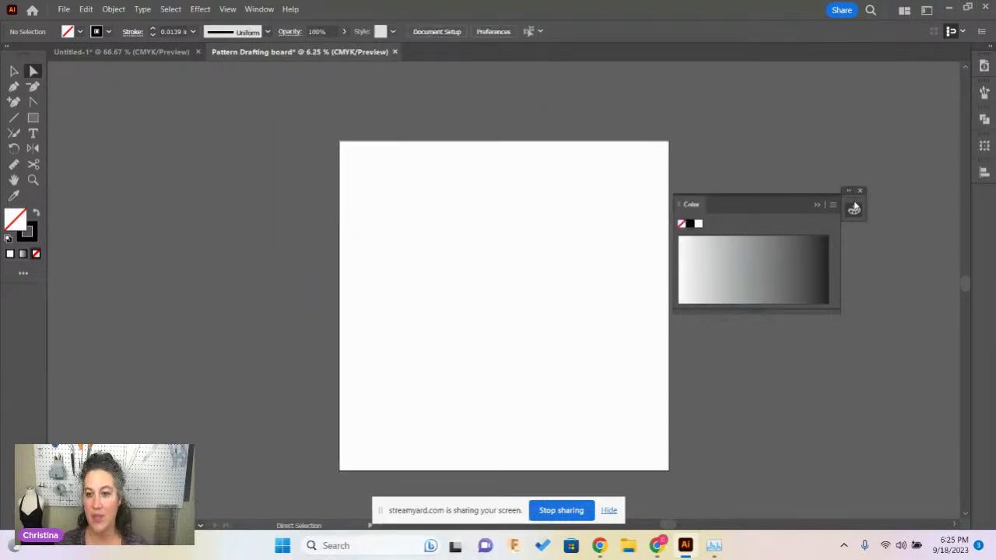
pyautogui.moveTo(855, 206); pyautogui.dragTo(983, 99)
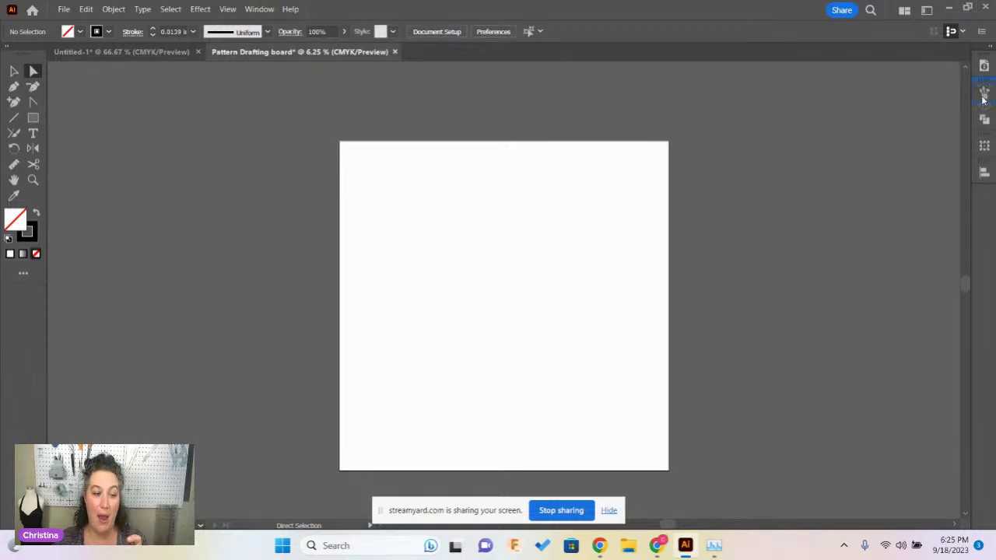
pyautogui.moveTo(983, 99); pyautogui.dragTo(984, 99)
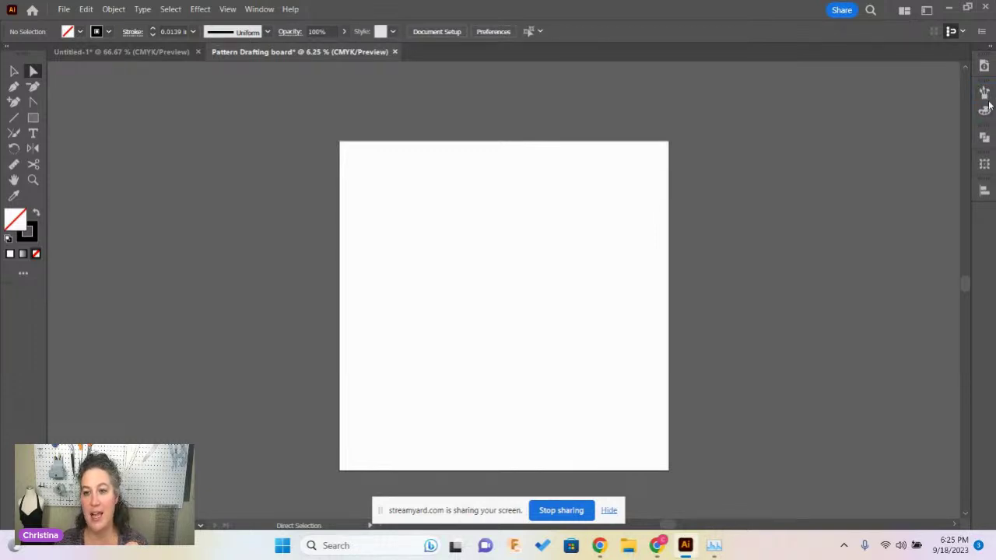
pyautogui.click(984, 92)
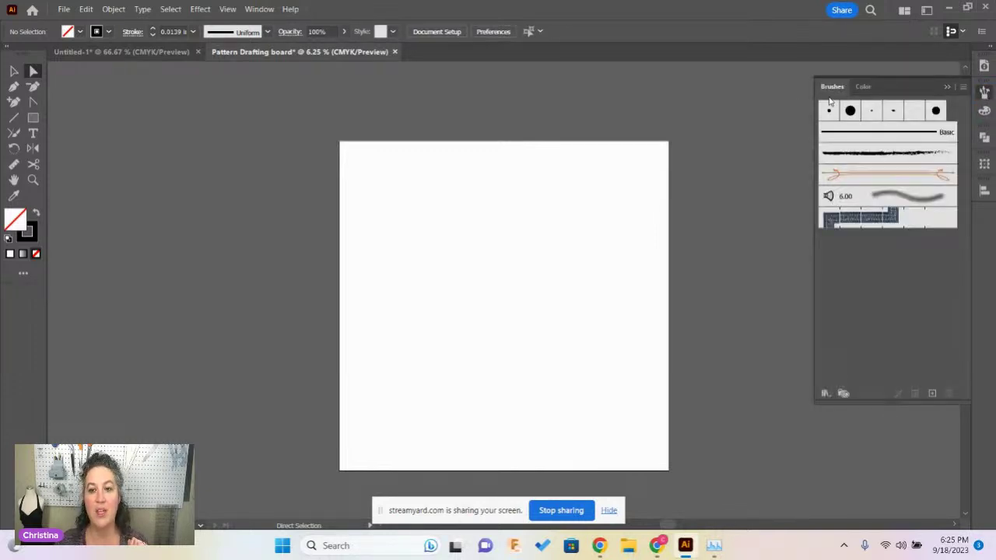
pyautogui.click(857, 86)
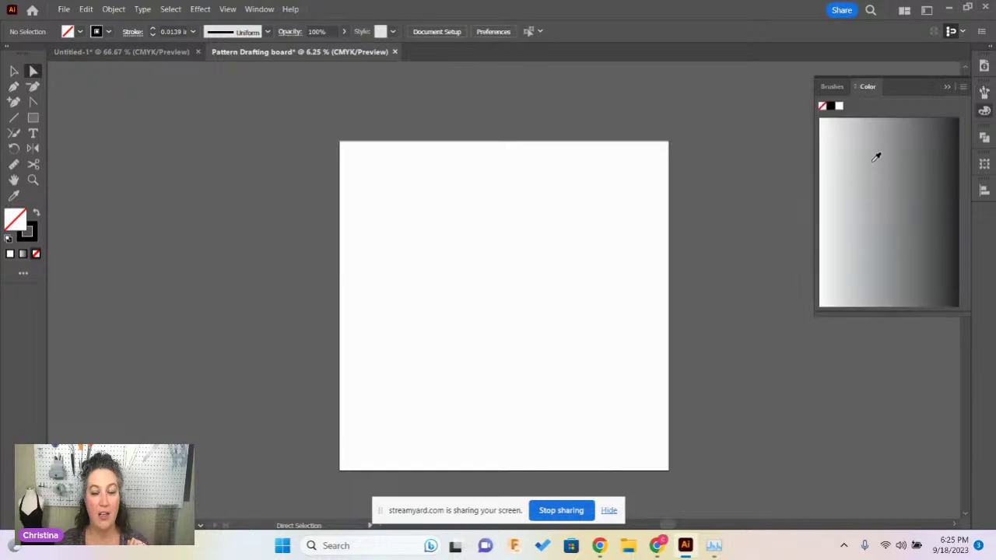
# - Separate the Color panel from the Brushes group, dock it as its own icon below Align, and collapse the Brushes panel
pyautogui.moveTo(865, 87)
pyautogui.mouseDown()
pyautogui.moveTo(841, 138)
pyautogui.moveTo(706, 265)
pyautogui.mouseUp()
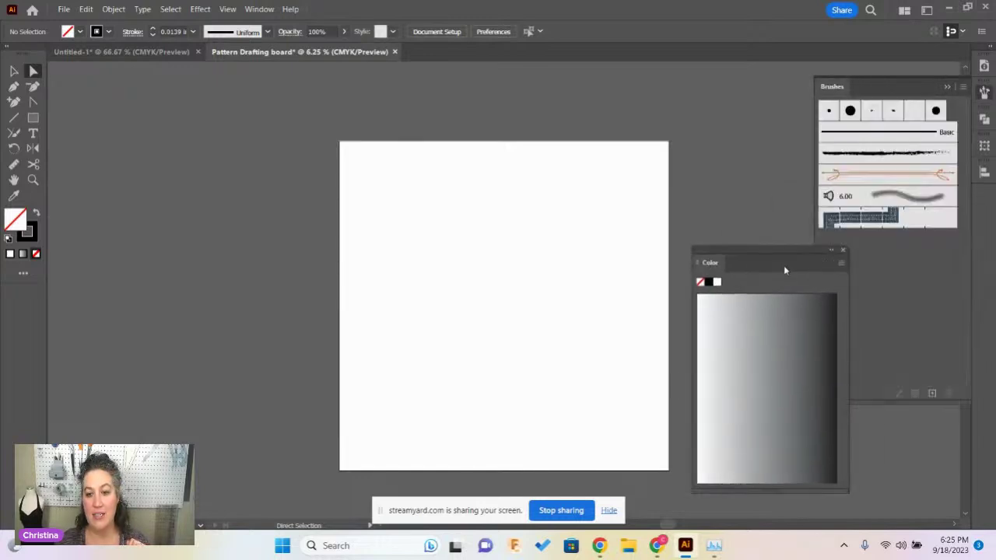
pyautogui.moveTo(773, 255); pyautogui.dragTo(982, 199)
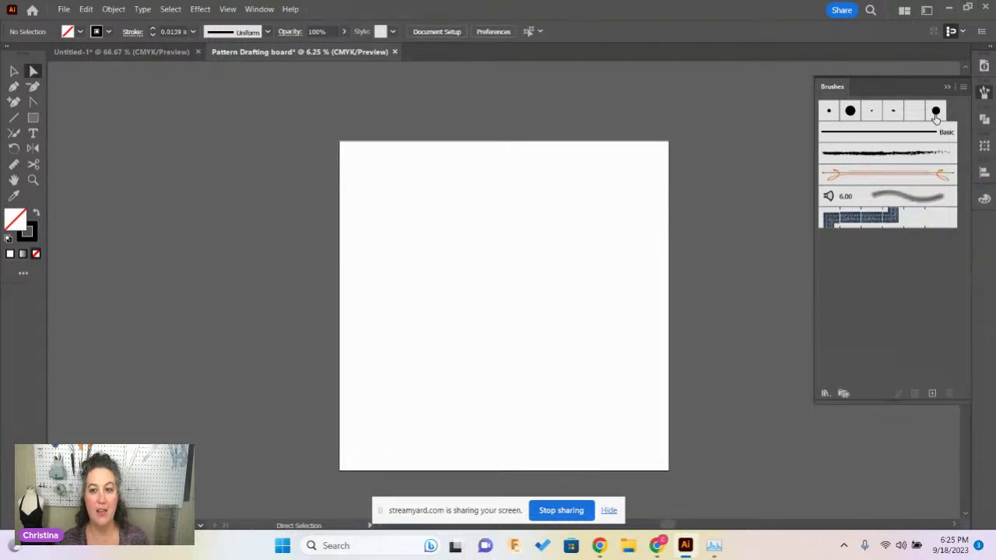
pyautogui.click(946, 87)
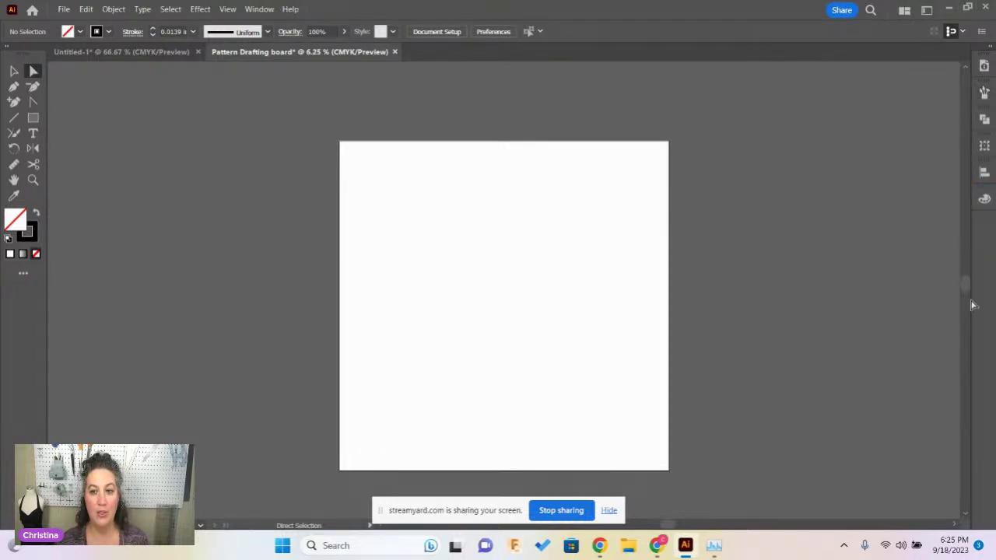
# - Show the Document Info panel, and open the Layers panel and dock it as an icon directly below Color
pyautogui.click(258, 9)
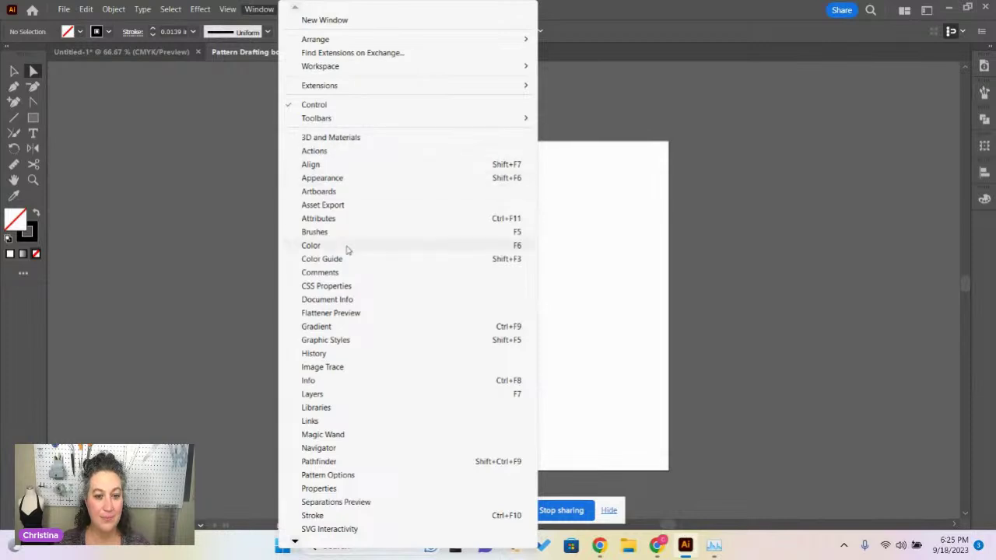
pyautogui.click(364, 300)
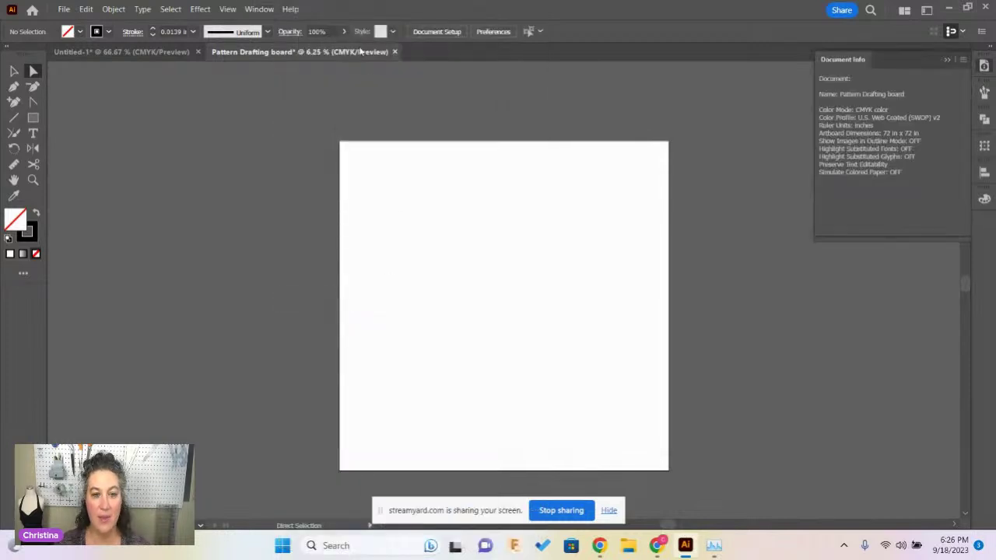
pyautogui.click(257, 9)
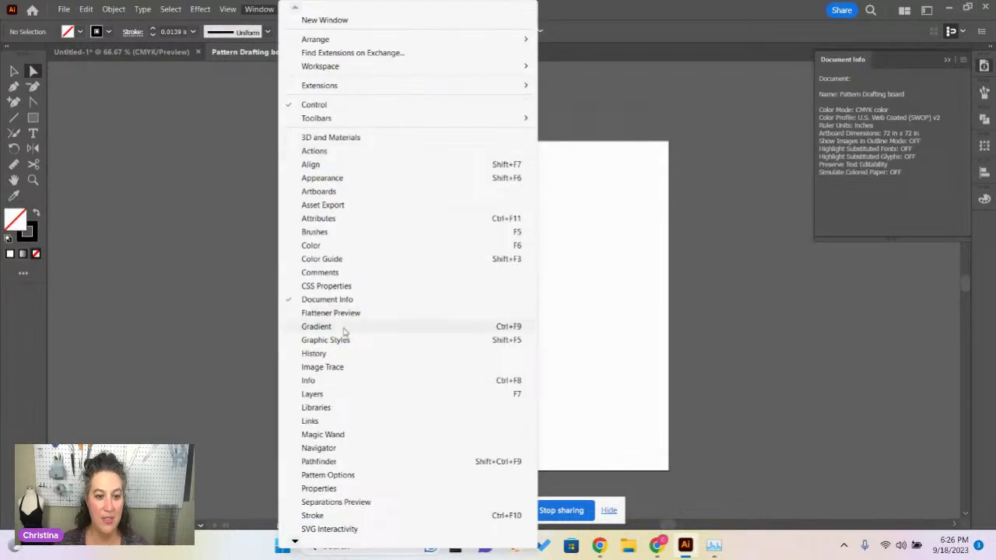
pyautogui.click(334, 394)
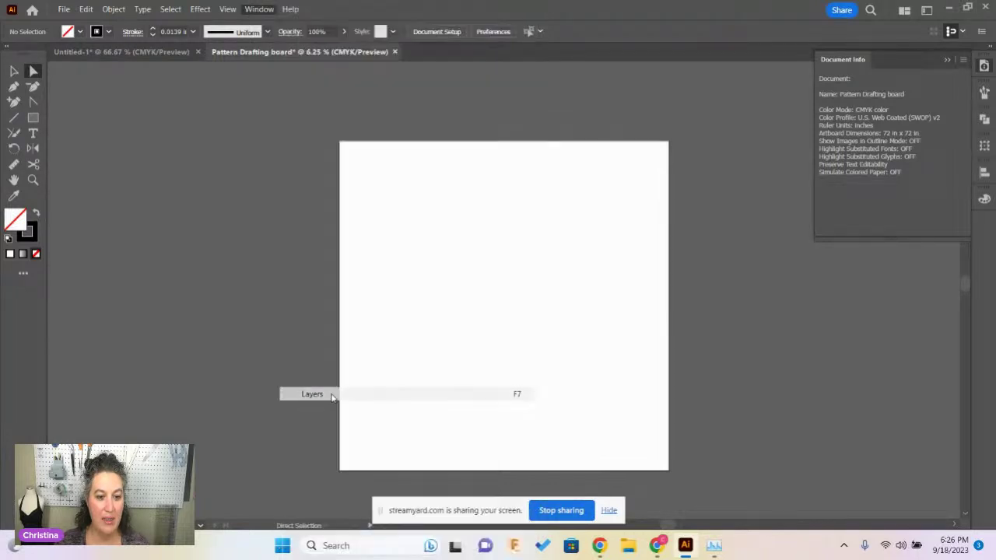
pyautogui.moveTo(822, 234); pyautogui.dragTo(985, 226)
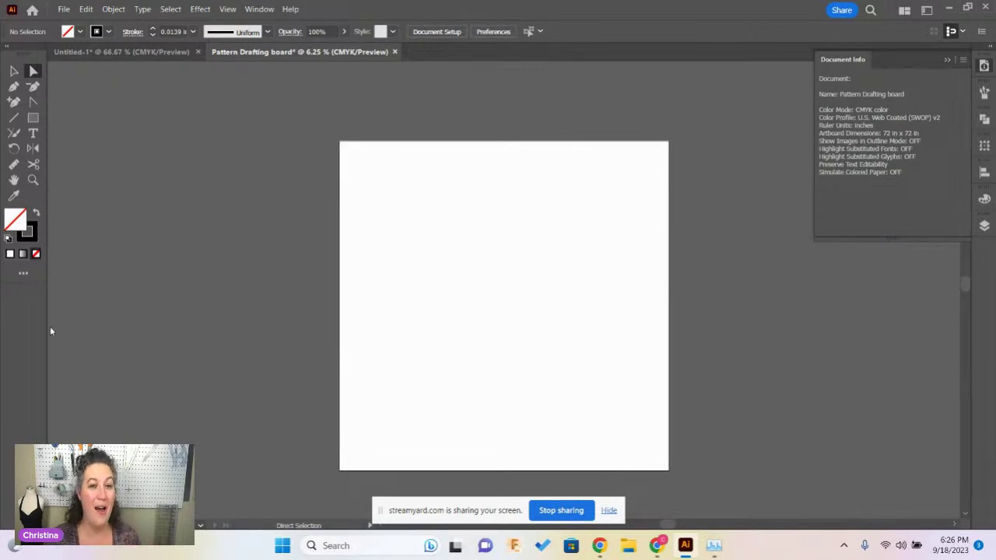
# - Open the Stroke panel, dock it as an icon between Document Info and Brushes, and view its options
pyautogui.click(259, 10)
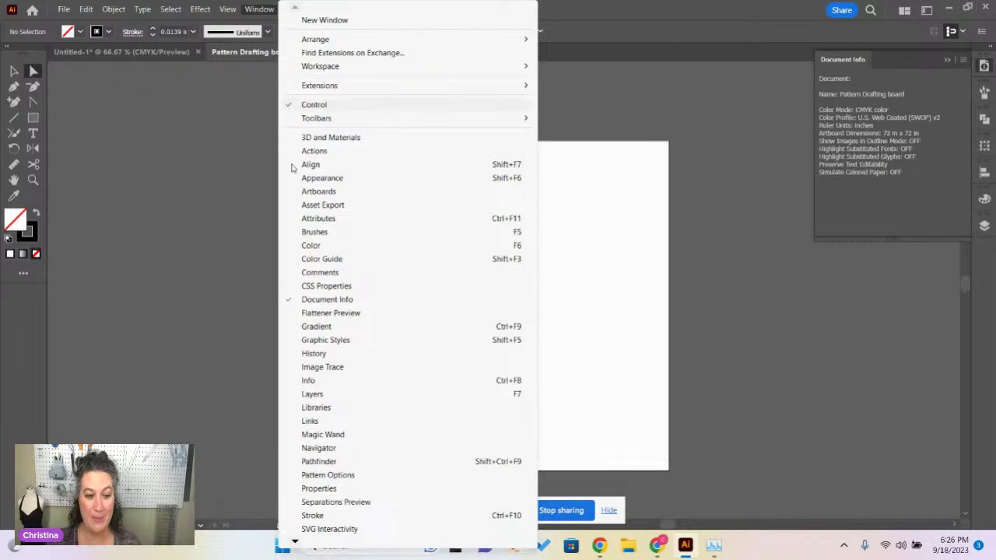
pyautogui.click(334, 462)
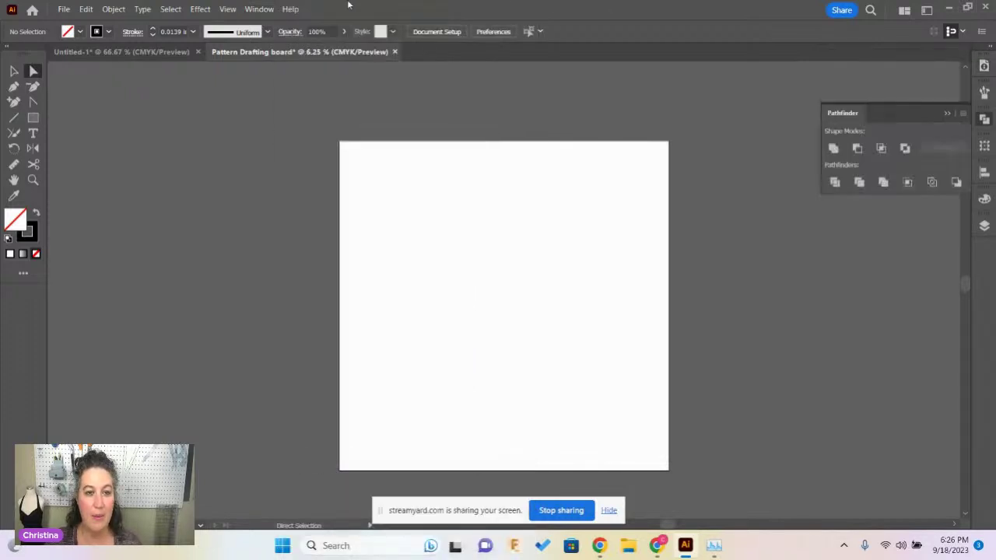
pyautogui.click(259, 9)
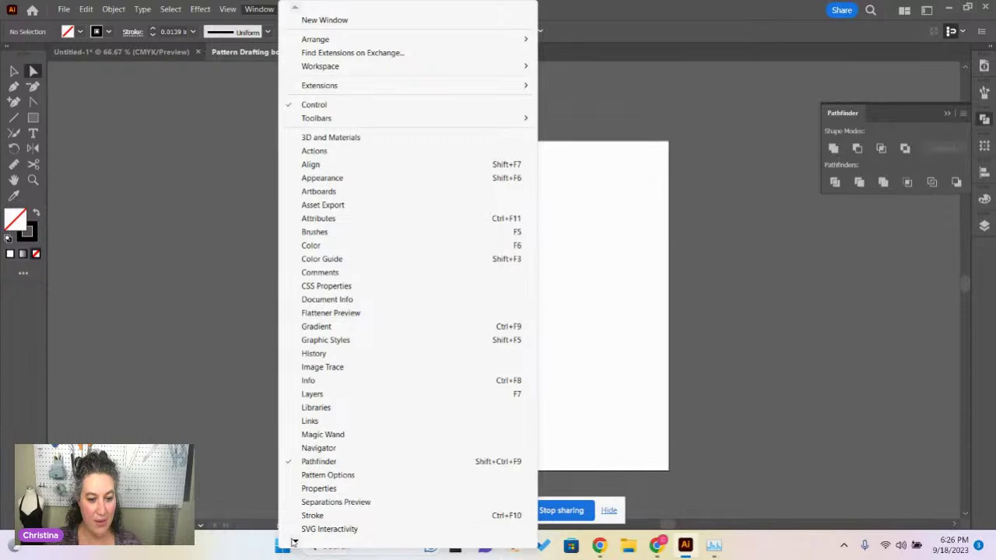
pyautogui.click(315, 516)
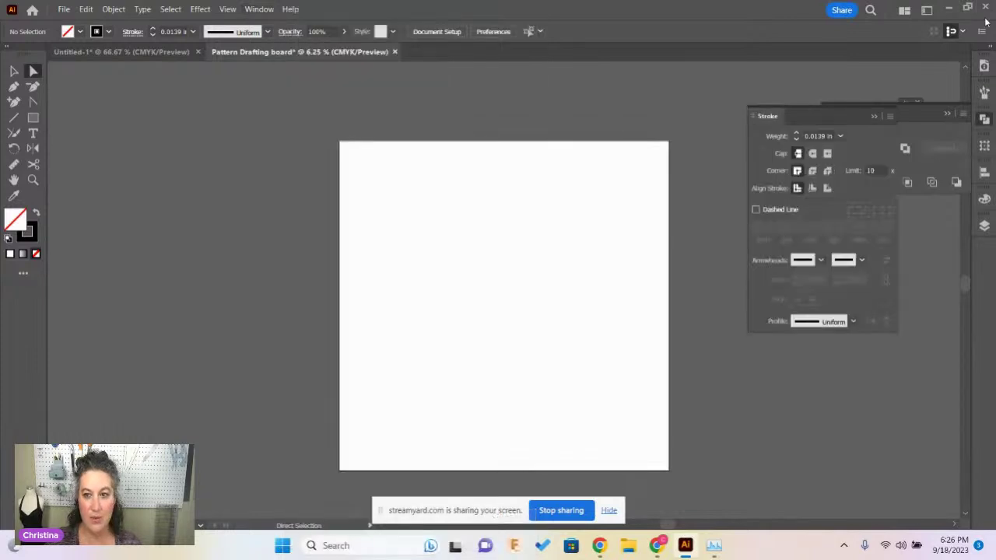
pyautogui.moveTo(815, 115)
pyautogui.mouseDown()
pyautogui.moveTo(929, 109)
pyautogui.moveTo(984, 82)
pyautogui.mouseUp()
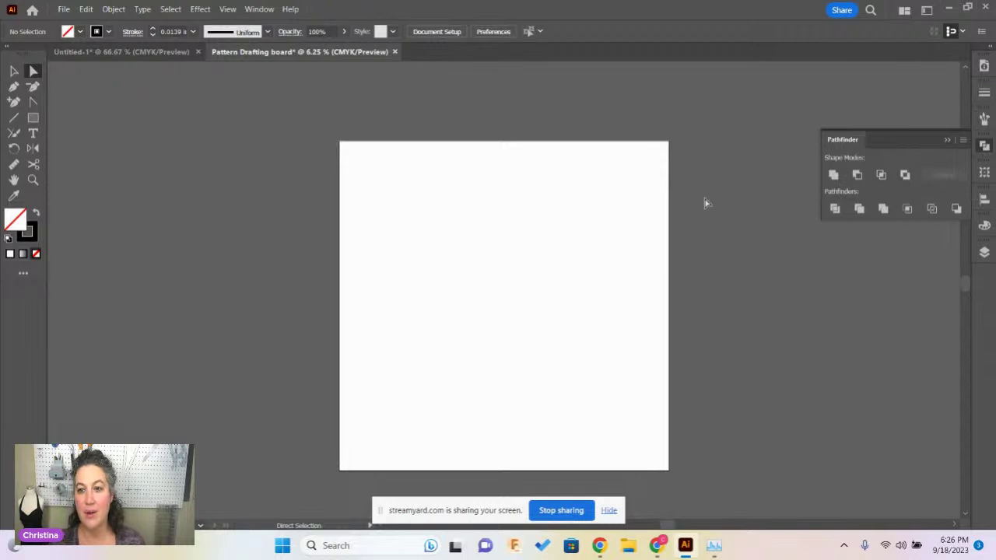
pyautogui.click(985, 91)
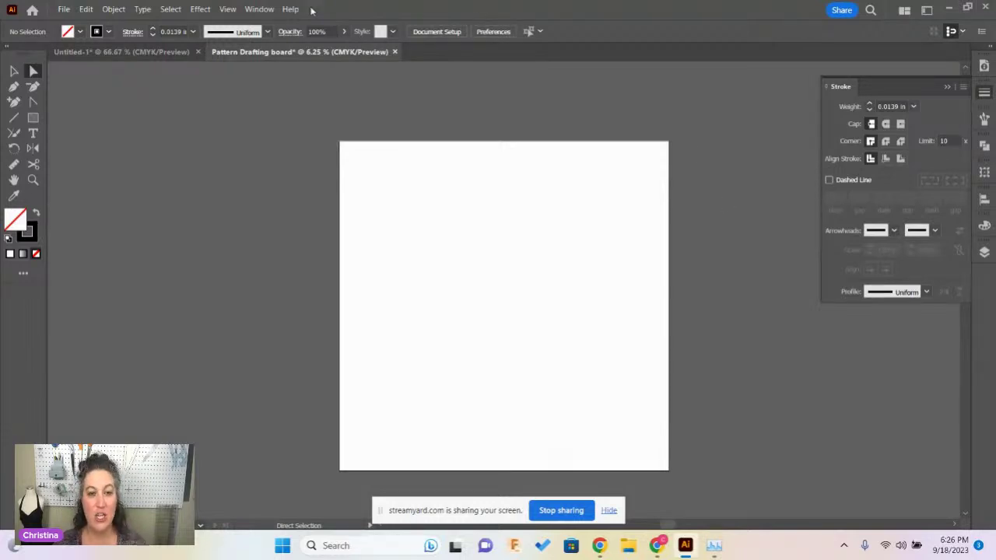
# - Open the Transparency panel and dock it as an icon directly below Layers, collapsing the expanded Transform panel
pyautogui.click(261, 10)
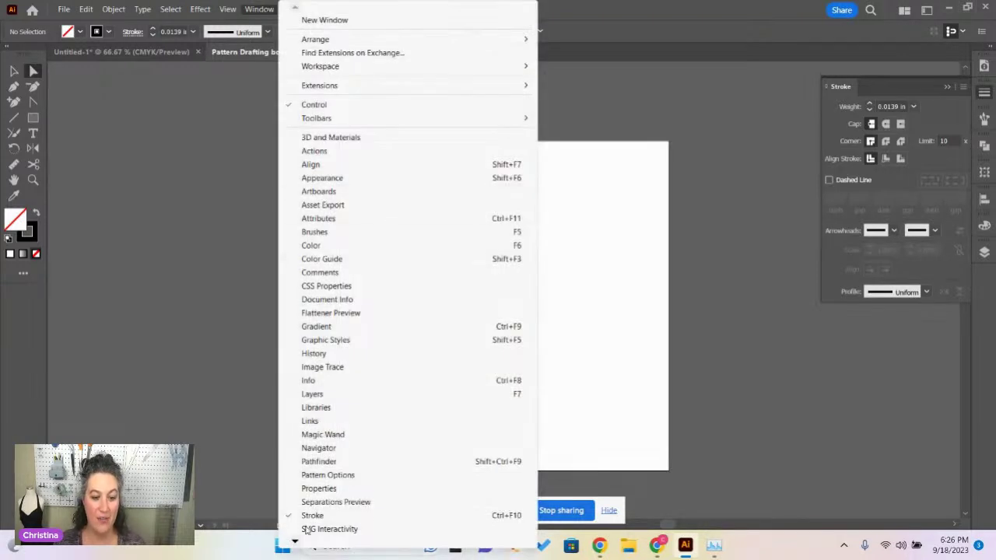
pyautogui.moveTo(295, 545)
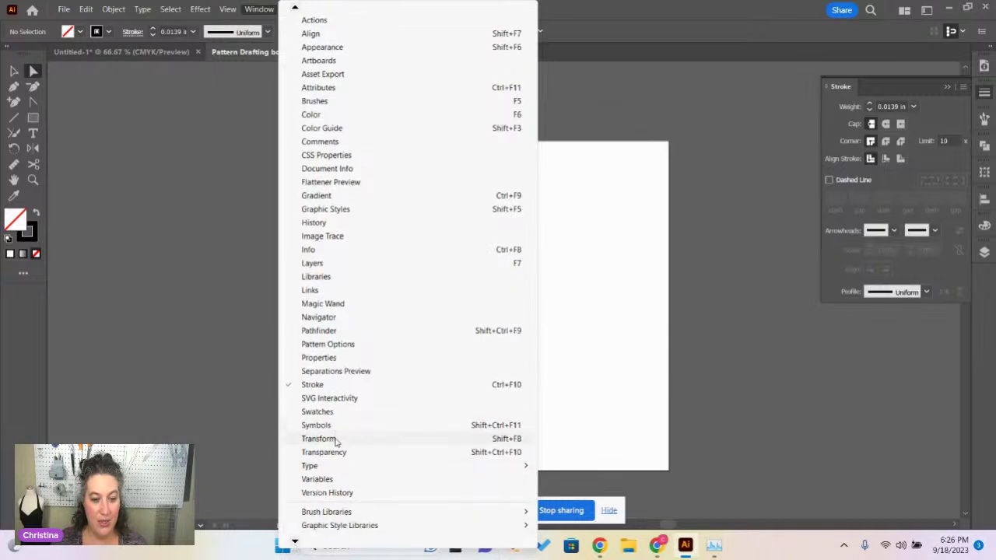
pyautogui.click(338, 440)
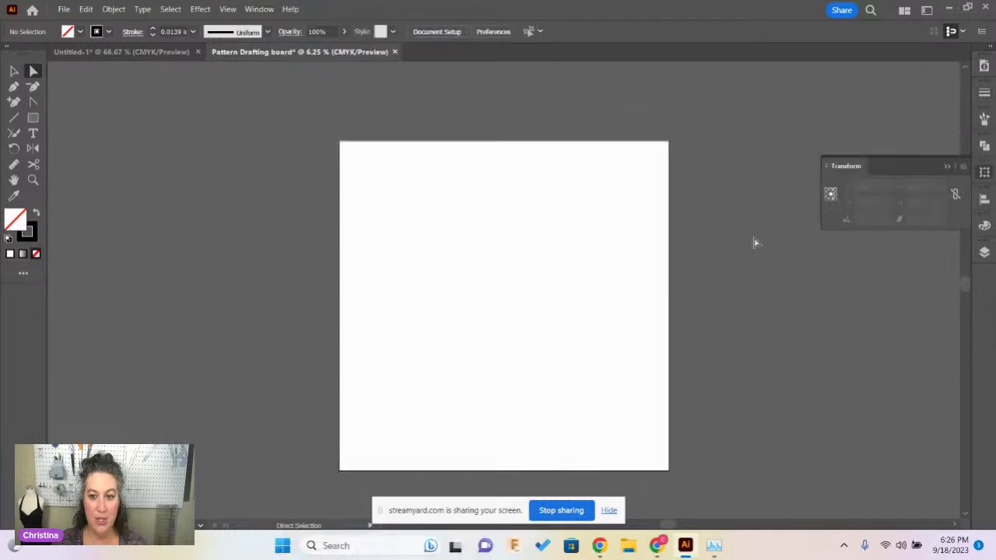
pyautogui.click(266, 10)
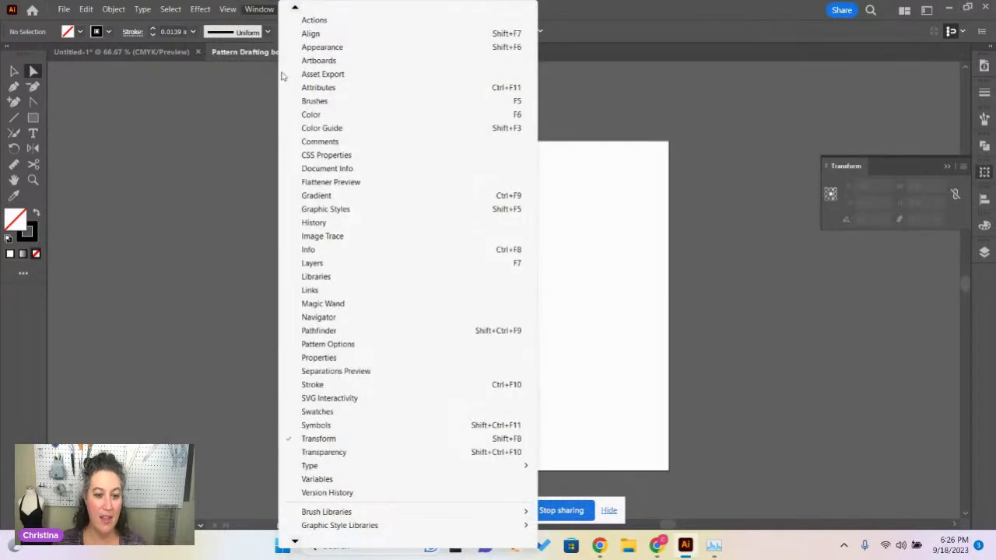
pyautogui.click(318, 457)
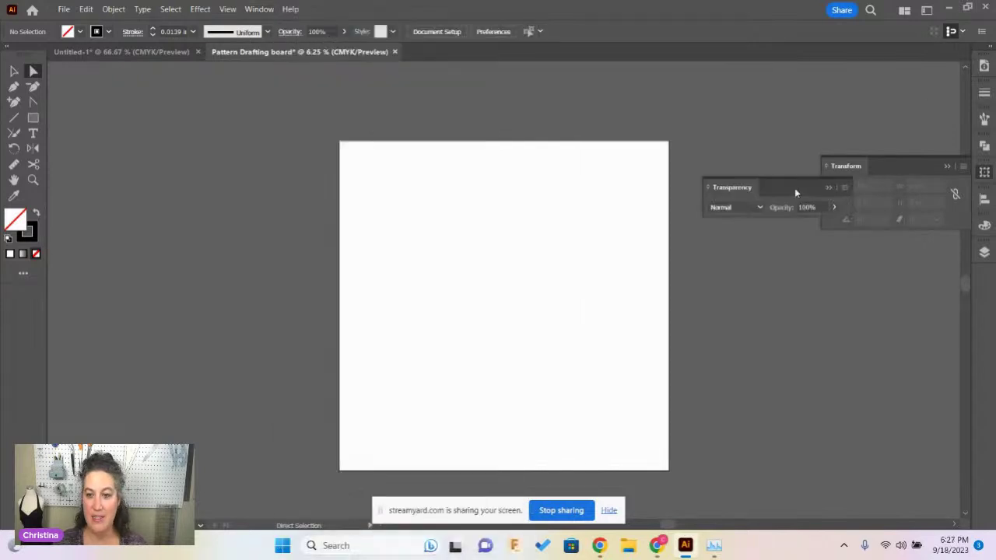
pyautogui.moveTo(794, 188); pyautogui.dragTo(985, 283)
pyautogui.click(947, 166)
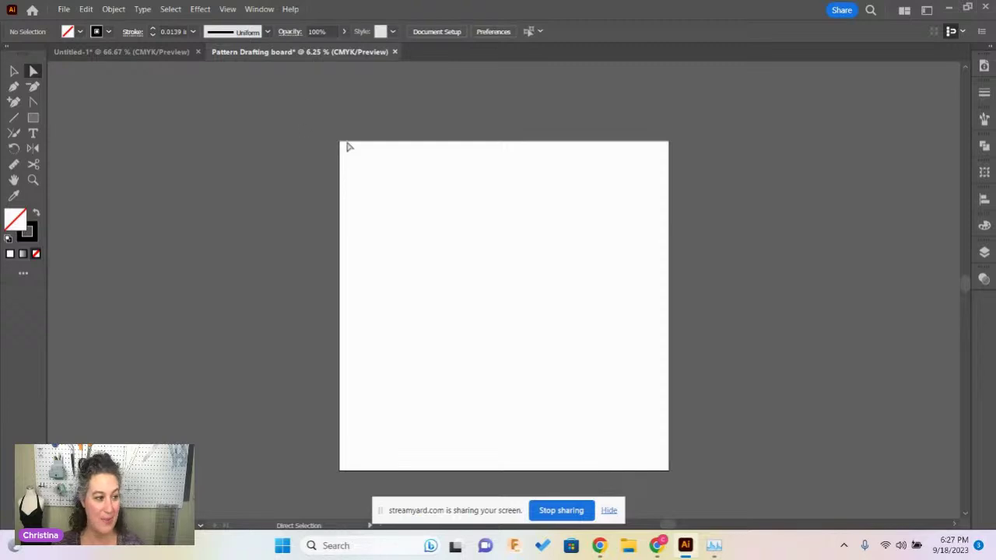
# - Dock the Attributes panel below Transparency with Layers last in the dock, and move Document Info directly above Layers
pyautogui.click(260, 9)
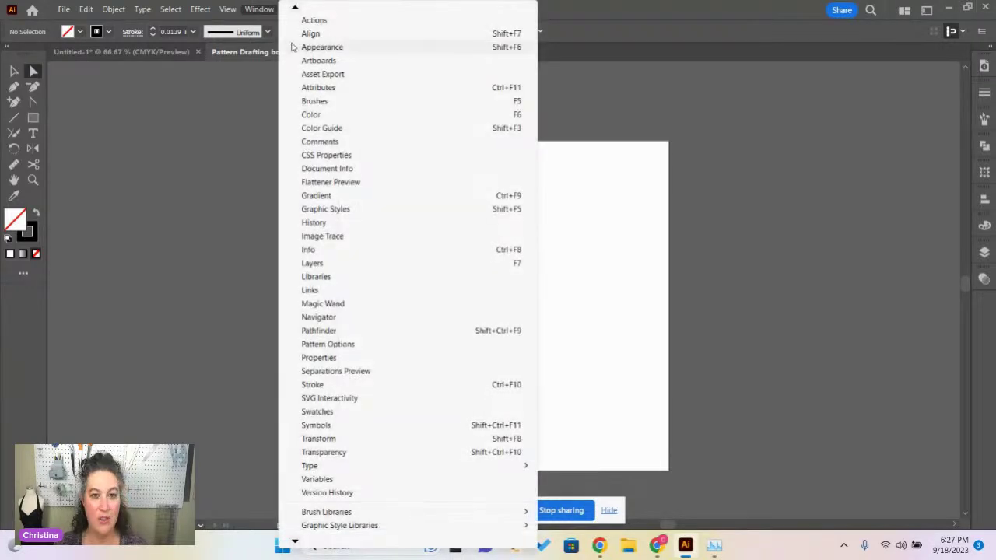
pyautogui.click(319, 90)
pyautogui.moveTo(750, 211); pyautogui.dragTo(986, 313)
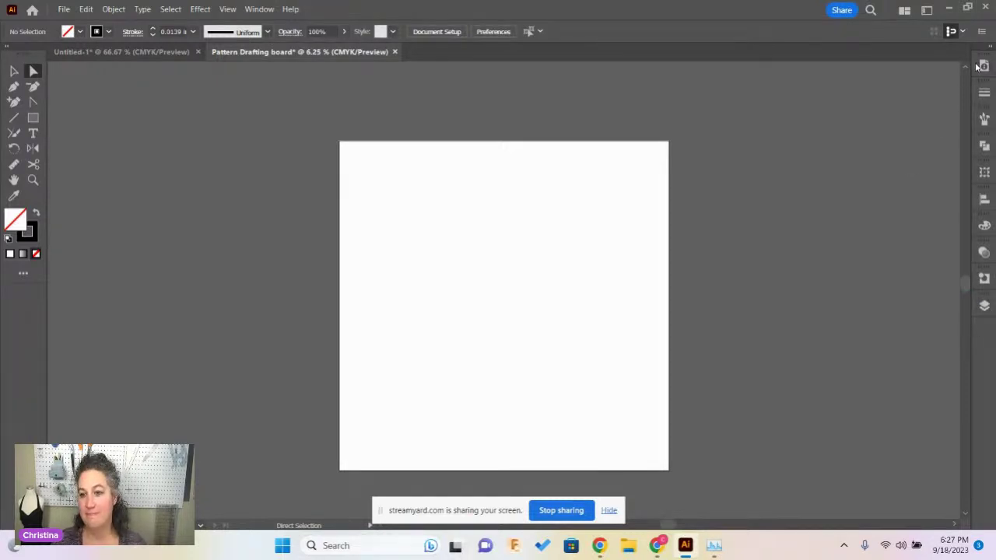
pyautogui.moveTo(982, 72); pyautogui.dragTo(979, 297)
pyautogui.moveTo(981, 295); pyautogui.dragTo(981, 293)
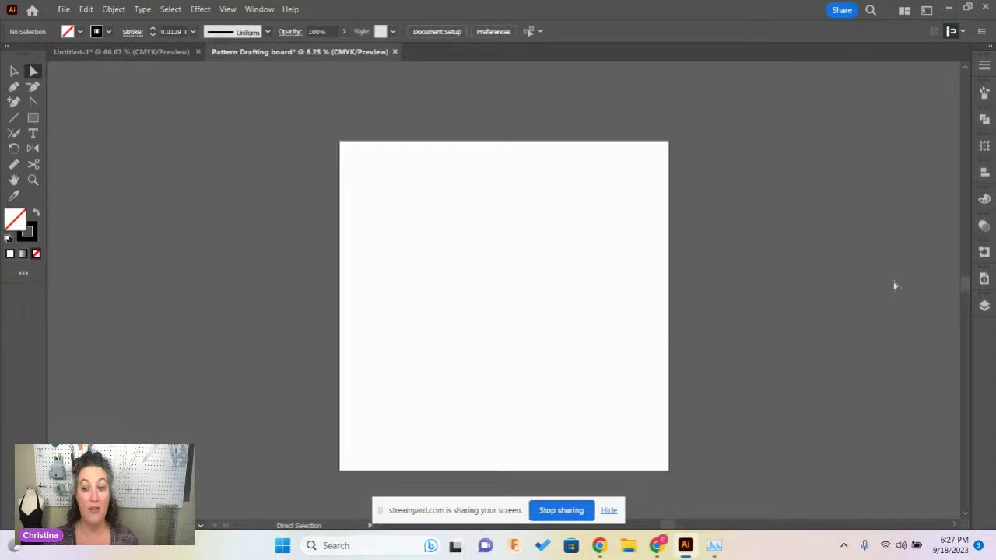
# - Check the docked Layers, Document Info and Stroke panels, collapsing each one back to its icon
pyautogui.click(984, 306)
pyautogui.click(985, 305)
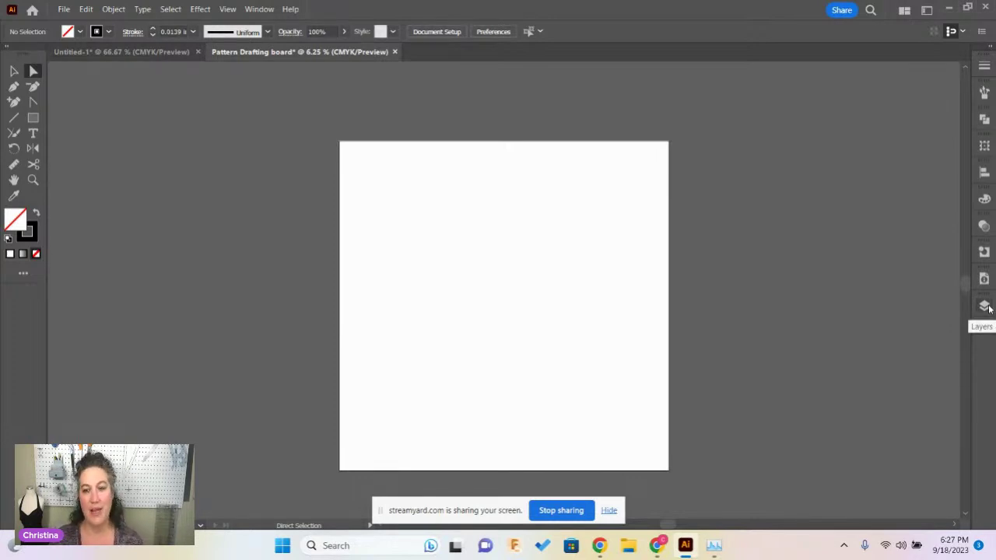
pyautogui.click(987, 281)
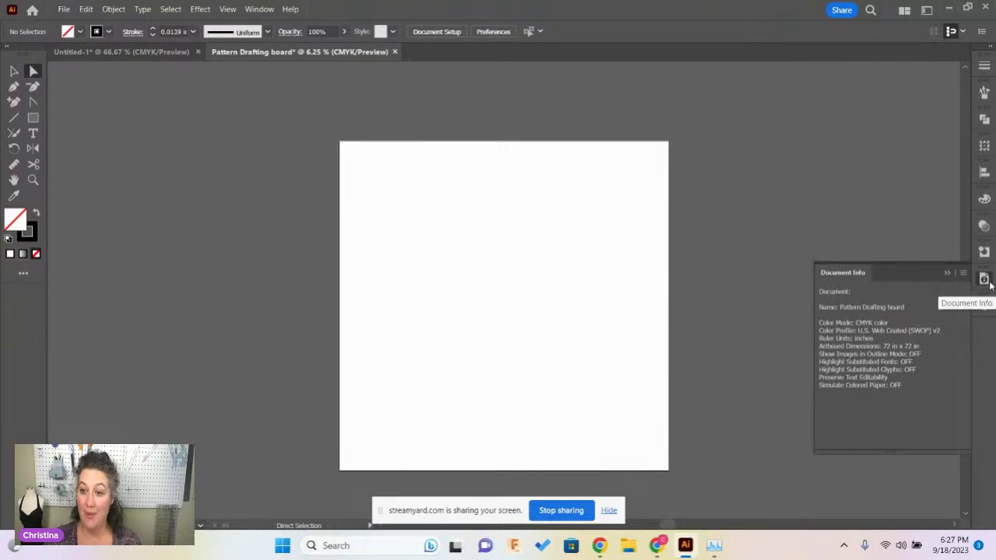
pyautogui.click(989, 286)
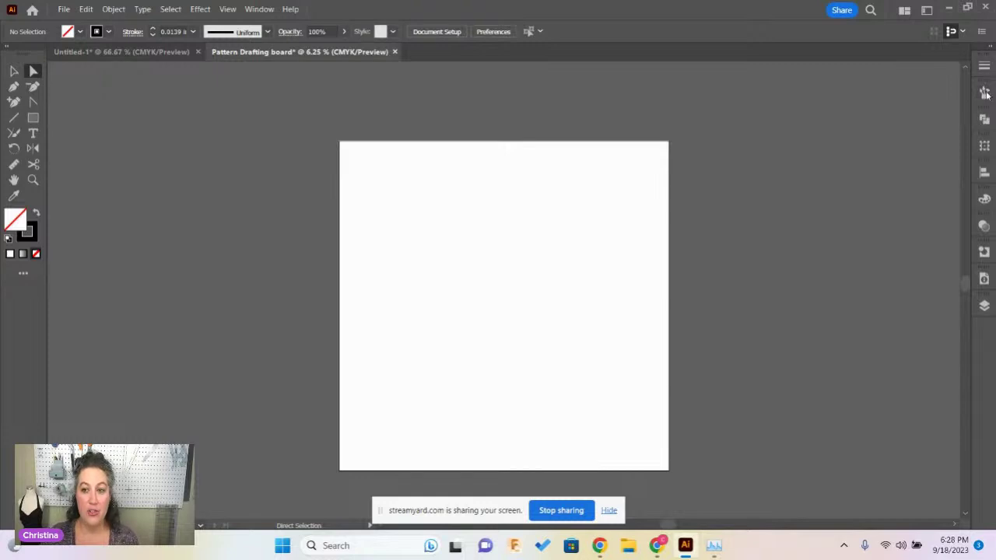
pyautogui.click(985, 66)
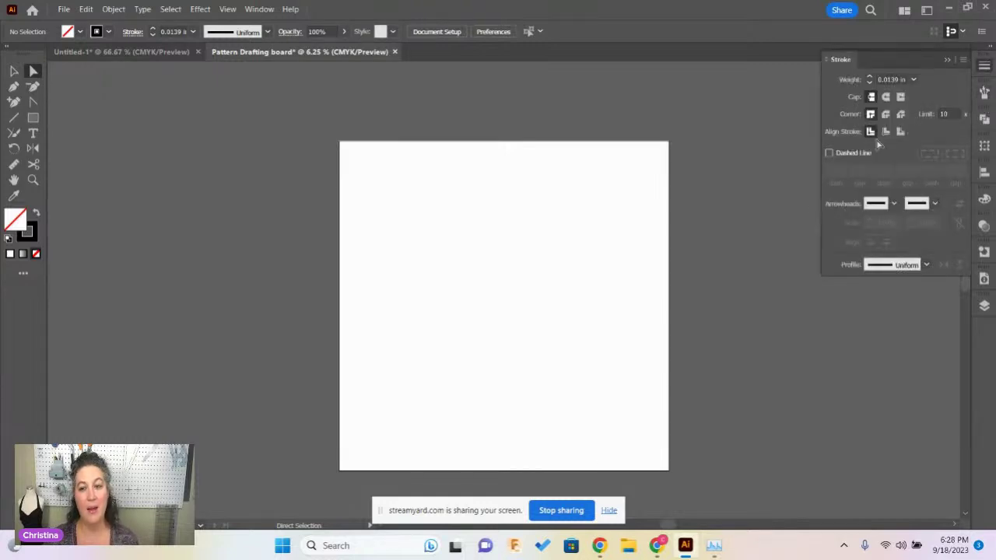
pyautogui.click(946, 60)
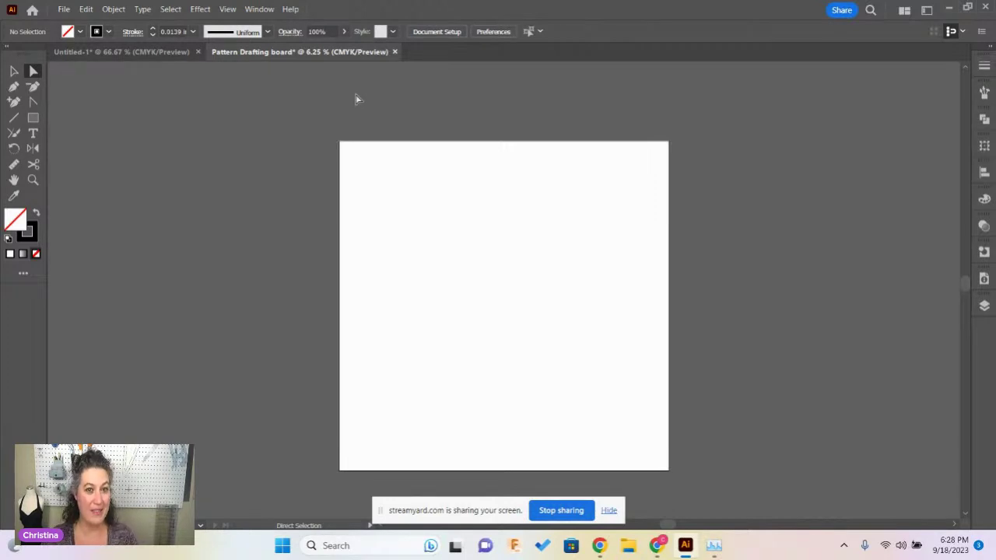
# - Hide the Control bar above the document, and show it again
pyautogui.click(268, 9)
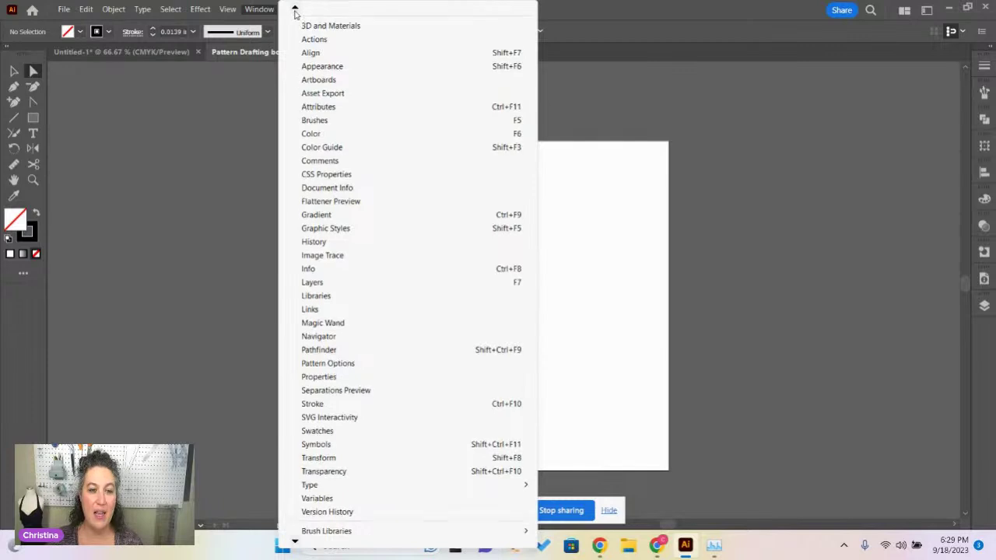
pyautogui.moveTo(295, 11)
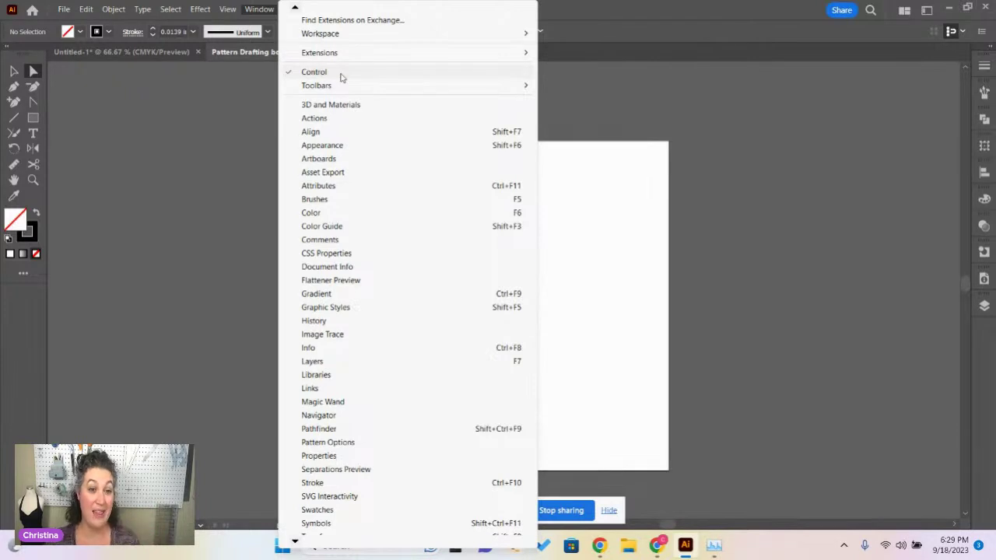
pyautogui.click(314, 73)
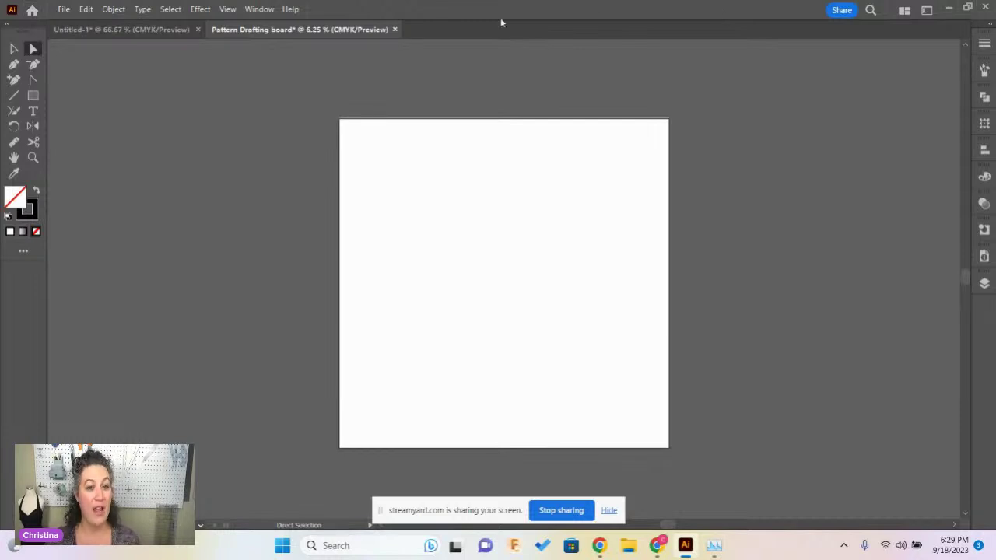
pyautogui.click(260, 10)
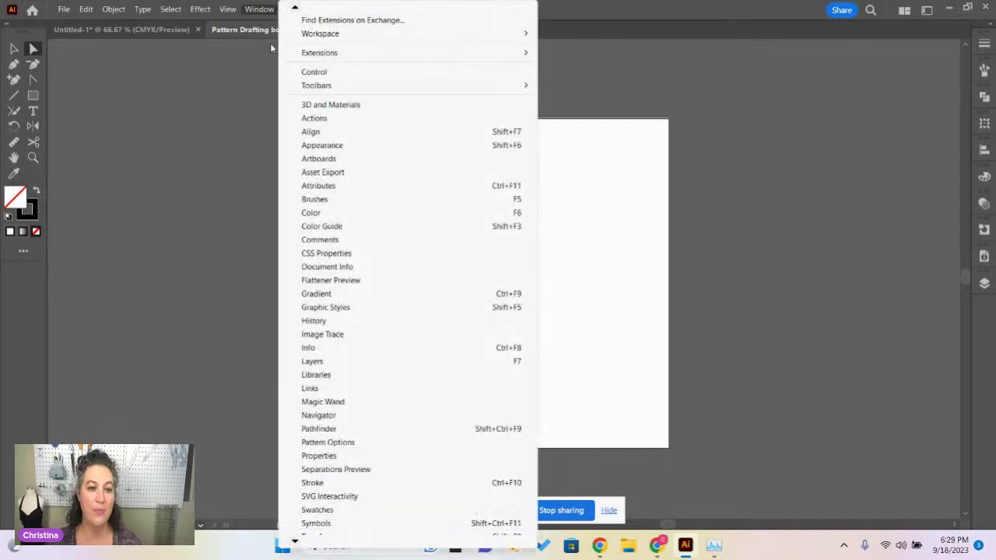
pyautogui.click(314, 71)
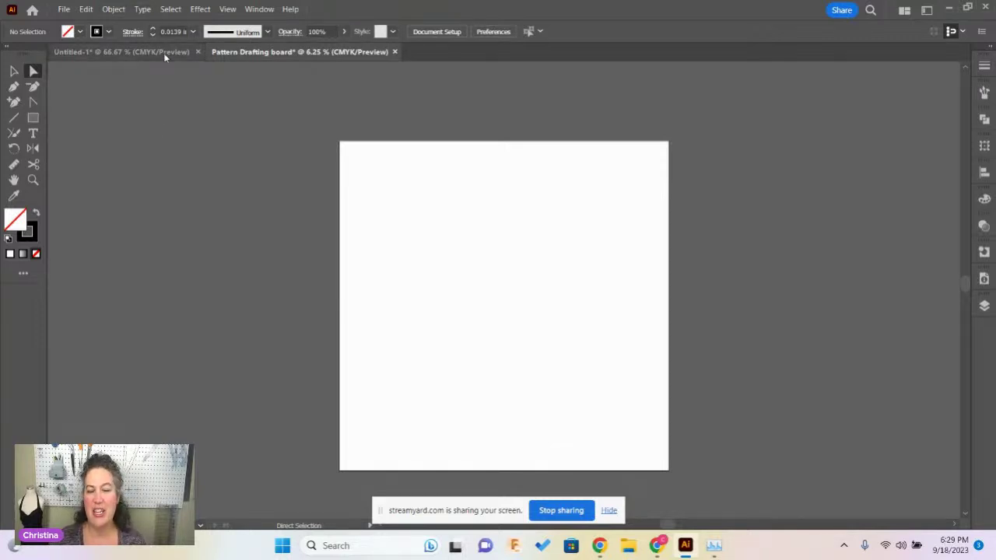
# - Open the preferences and review the General and Units settings, choosing Inches as the general unit of measurement
pyautogui.click(95, 10)
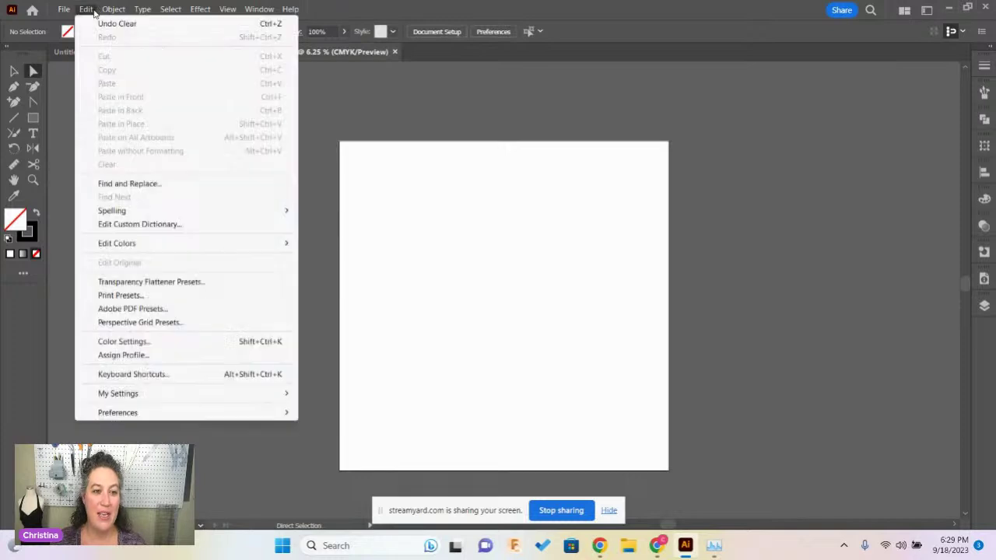
pyautogui.moveTo(115, 414)
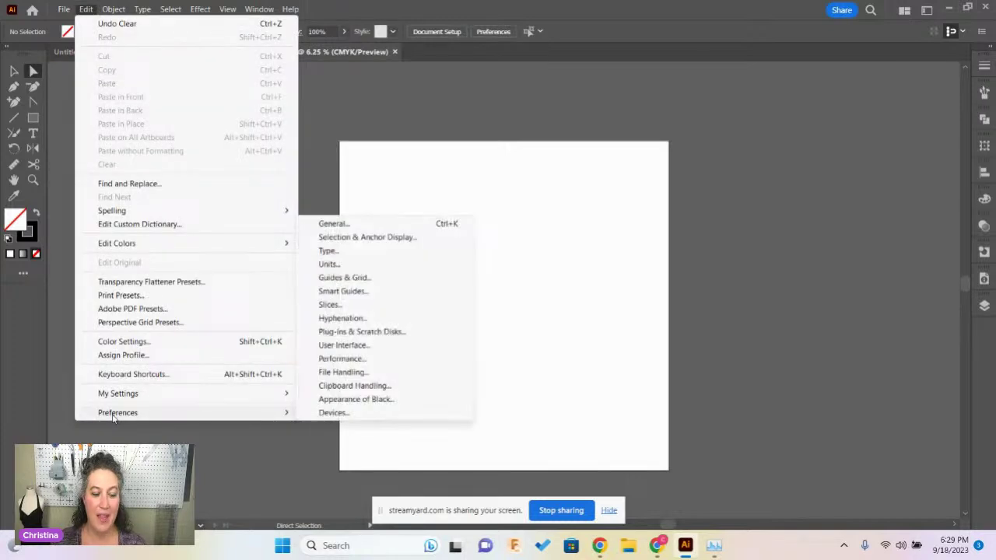
pyautogui.click(343, 224)
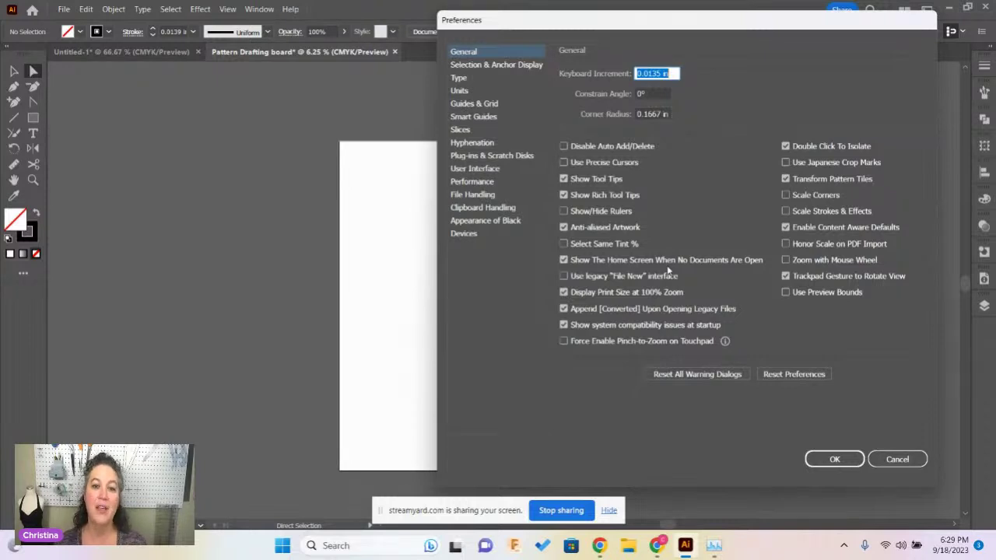
pyautogui.click(460, 91)
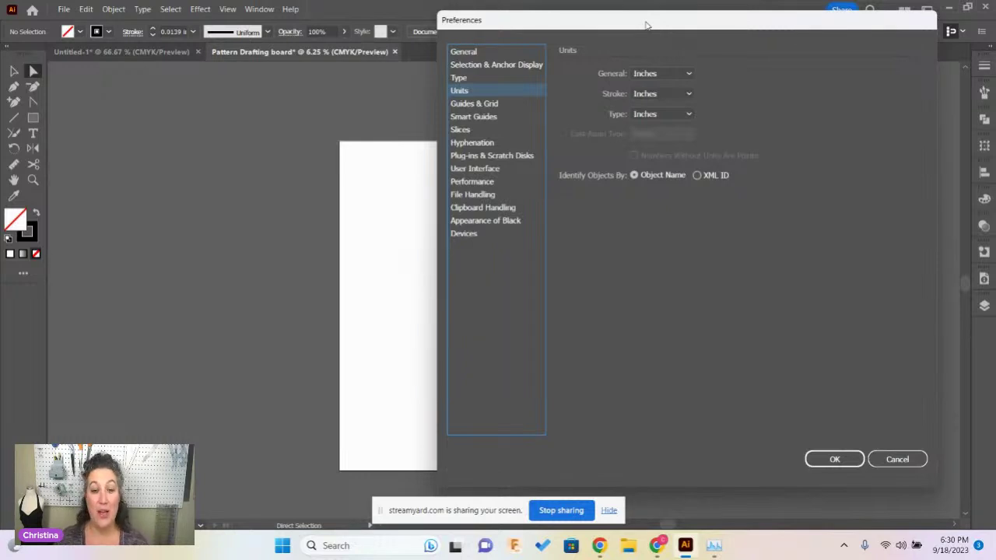
pyautogui.click(668, 77)
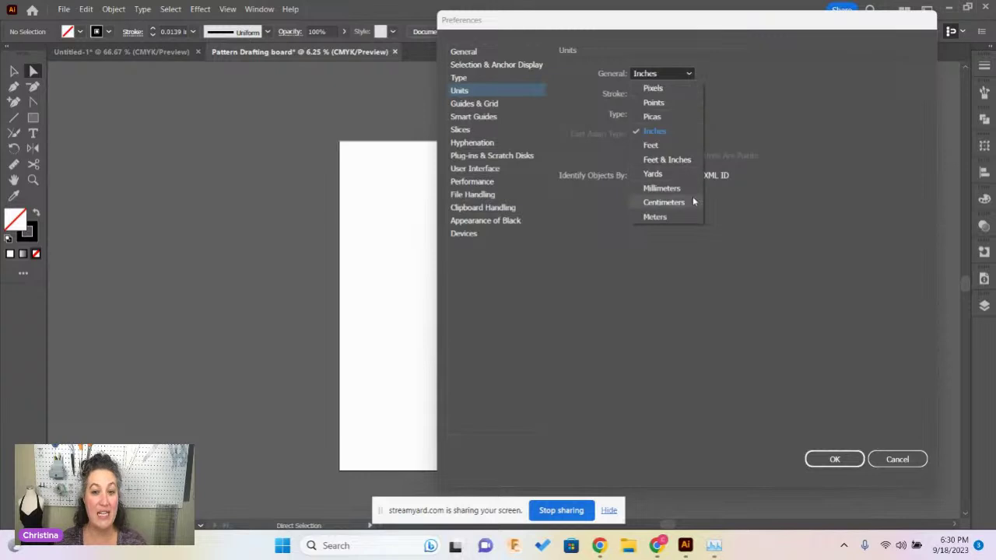
pyautogui.click(682, 129)
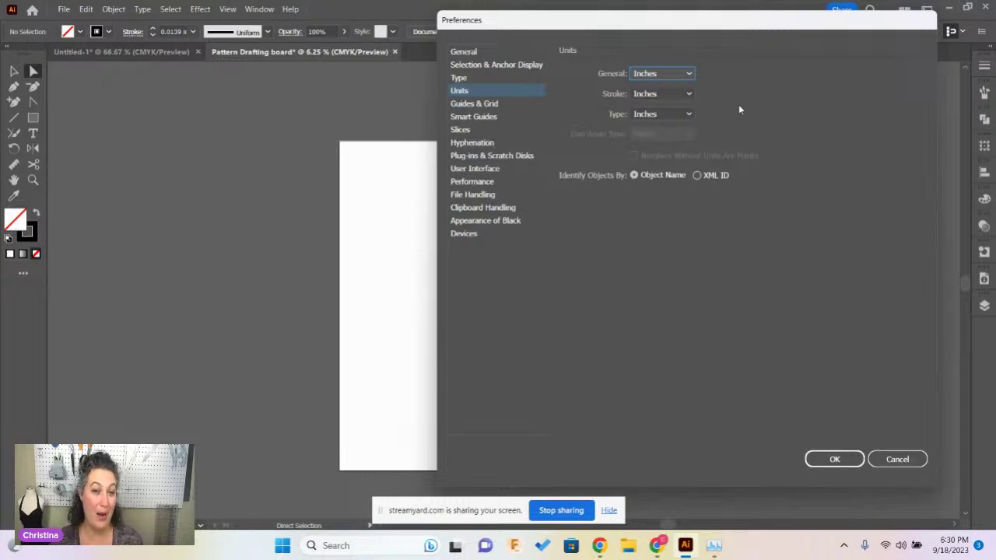
# - Review the Guides & Grid, Units, Type and General preferences, including the keyboard increment, and close them without saving
pyautogui.click(481, 104)
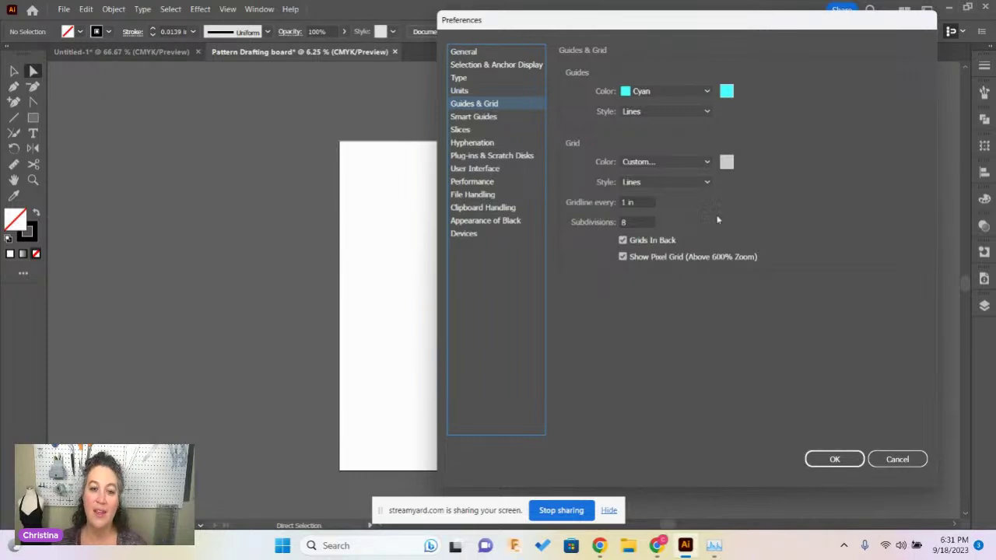
pyautogui.click(471, 95)
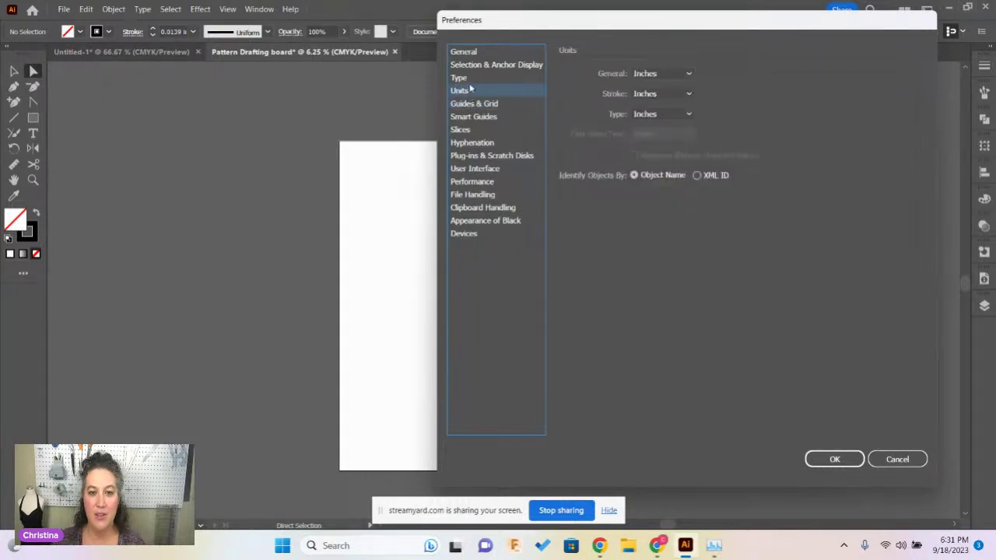
pyautogui.click(471, 79)
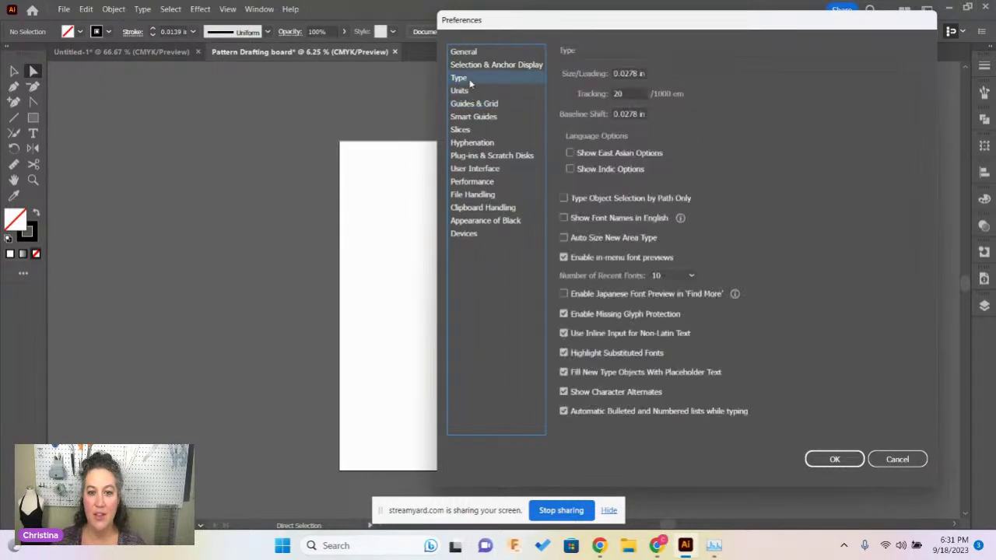
pyautogui.click(509, 57)
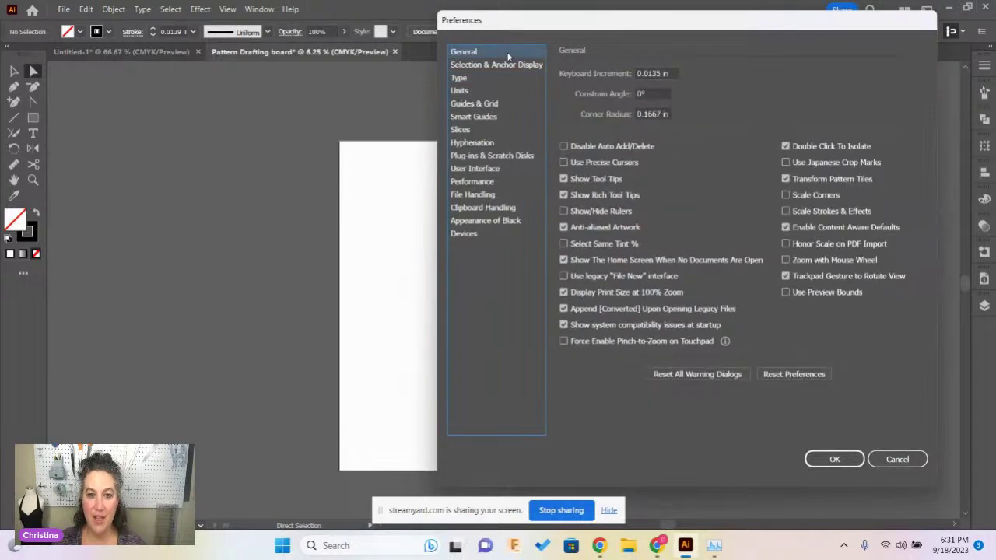
pyautogui.click(644, 72)
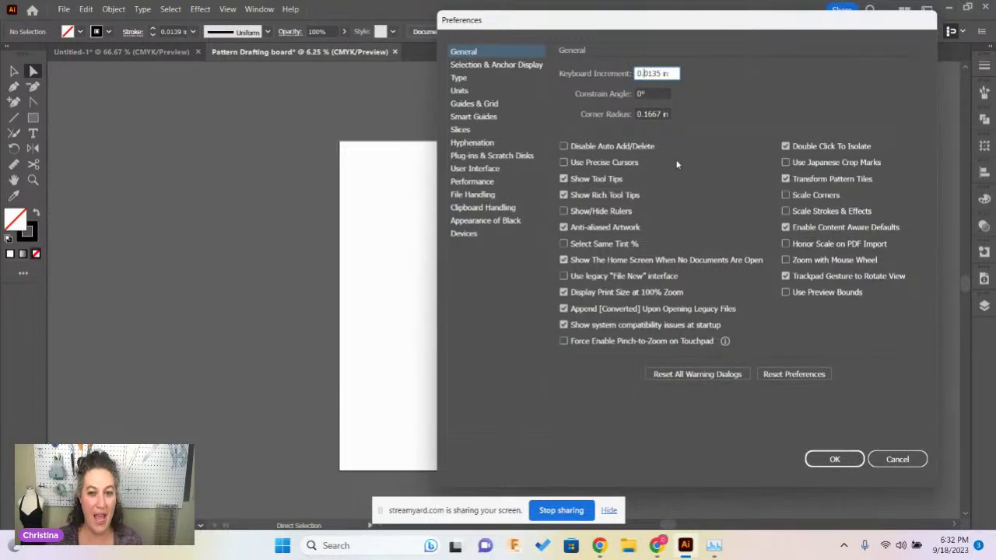
pyautogui.click(895, 460)
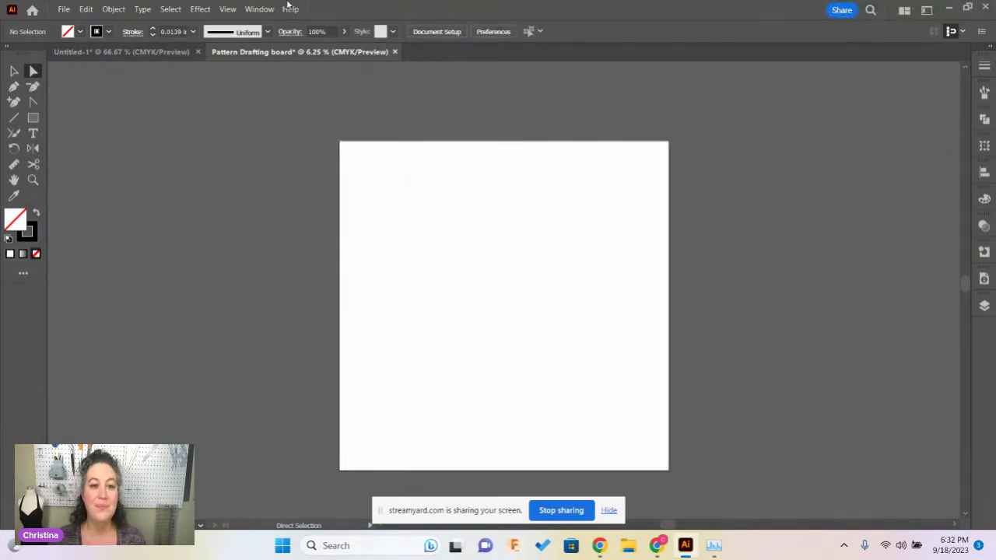
# - Show the rulers along the edges of the Pattern Drafting board document
pyautogui.click(227, 9)
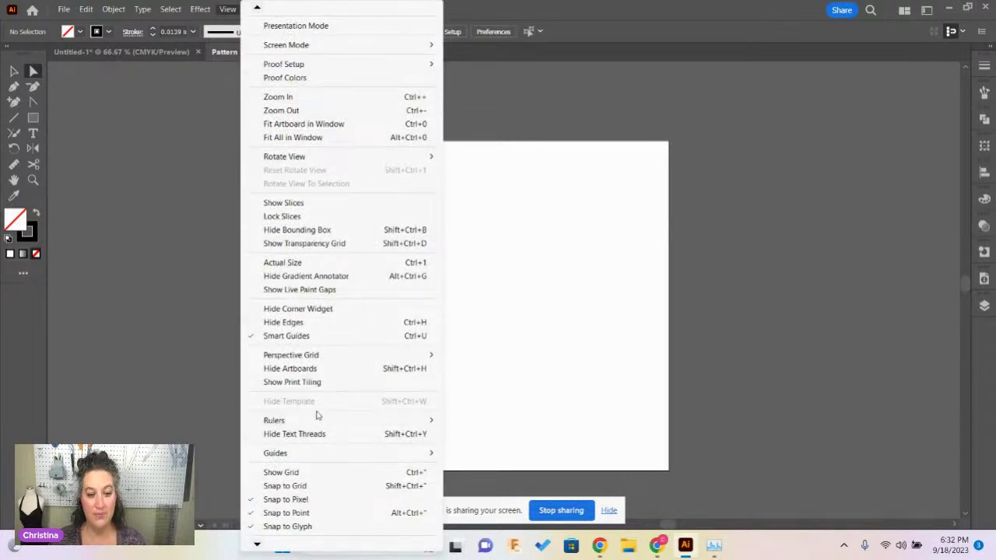
pyautogui.moveTo(320, 418)
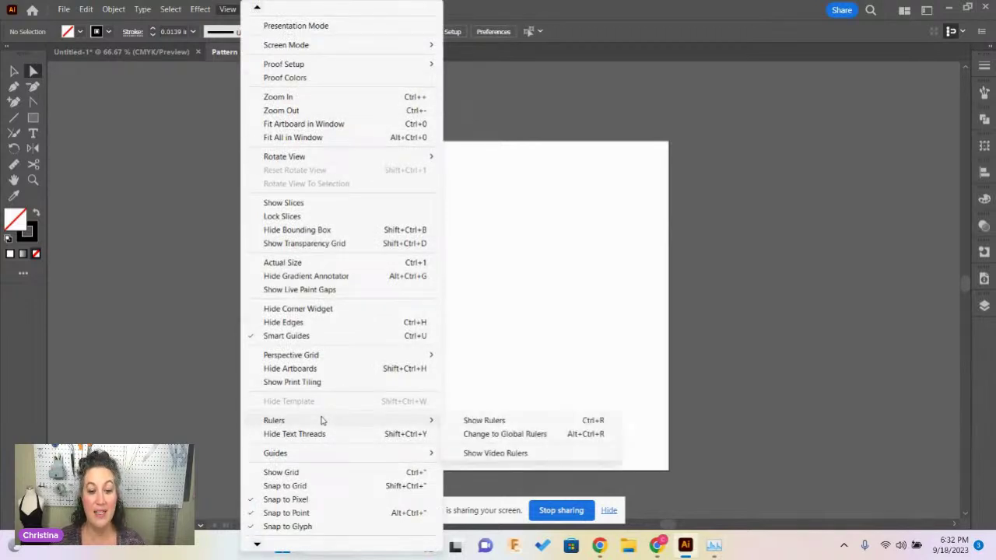
pyautogui.click(467, 421)
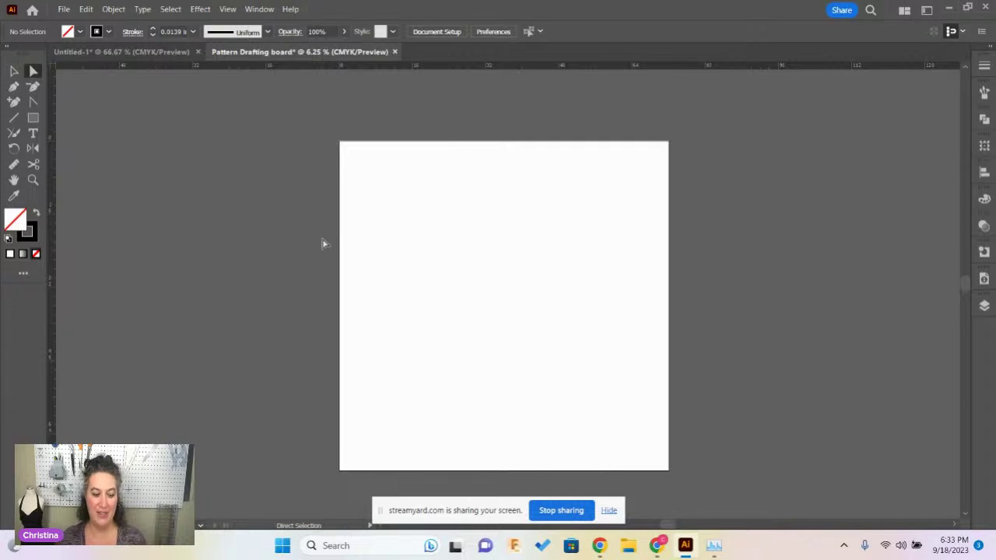
# - Examine the ruler's inch divisions at magnifications up to 17000%, and return to 300%
pyautogui.hotkey('ctrl', '+')
pyautogui.hotkey('ctrl', '+')
pyautogui.hotkey('ctrl', '+')
pyautogui.hotkey('ctrl', '+')
pyautogui.hotkey('ctrl', '+')
pyautogui.hotkey('ctrl', '+')
pyautogui.hotkey('ctrl', '+')
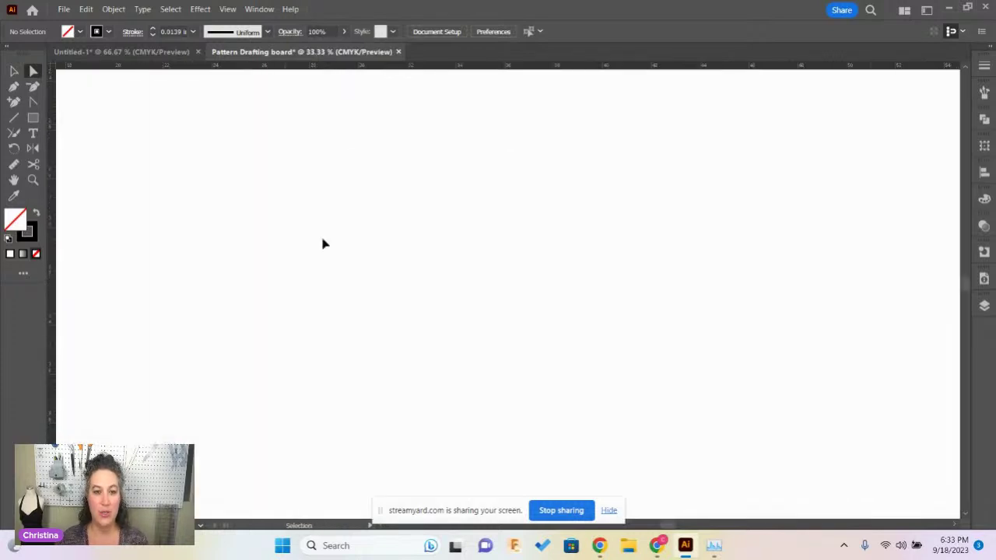
pyautogui.hotkey('ctrl', '+')
pyautogui.hotkey('ctrl', '+')
pyautogui.hotkey('ctrl', '+')
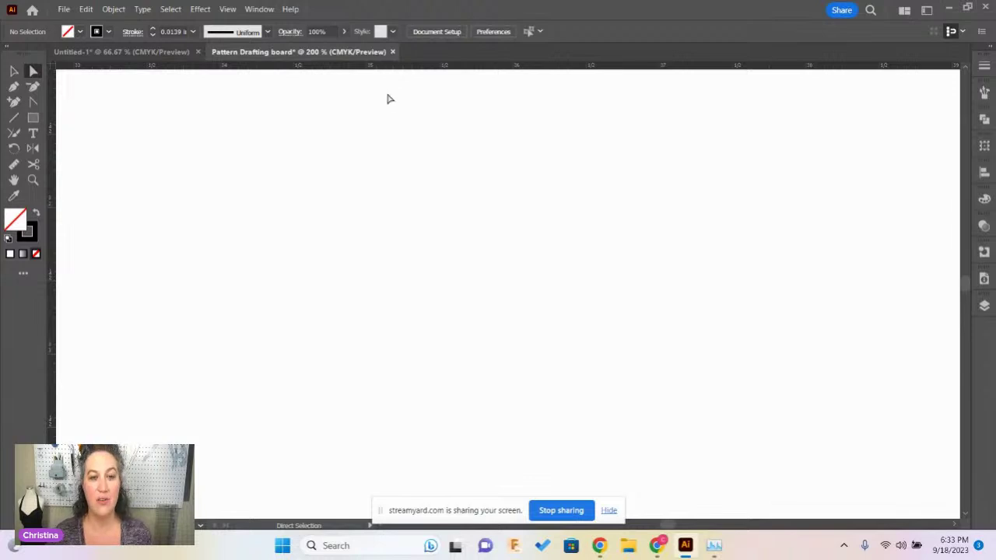
pyautogui.hotkey('ctrl', '+')
pyautogui.hotkey('ctrl', '+')
pyautogui.hotkey('ctrl', '+')
pyautogui.hotkey('ctrl', '+')
pyautogui.hotkey('ctrl', '+')
pyautogui.hotkey('ctrl', '+')
pyautogui.hotkey('ctrl', '+')
pyautogui.hotkey('ctrl', '+')
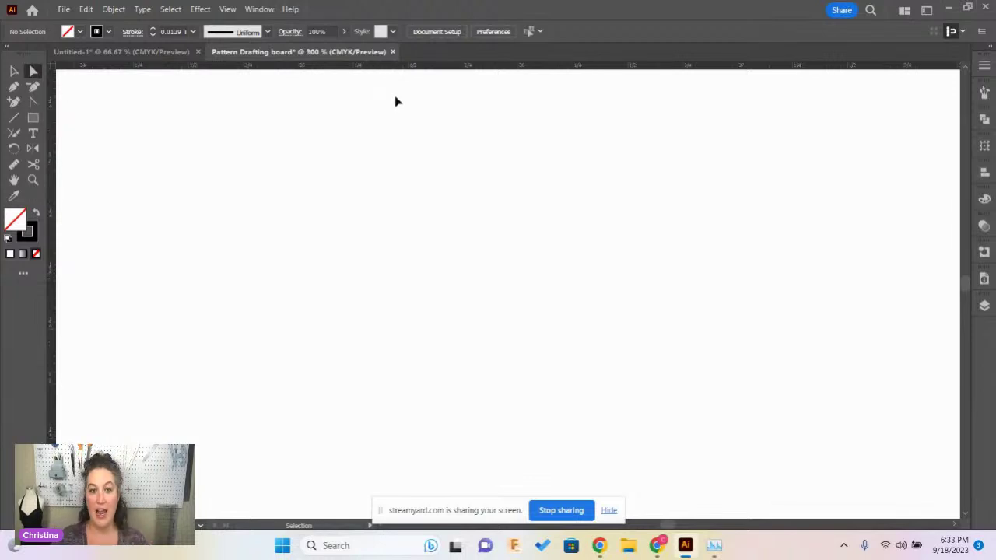
pyautogui.hotkey('ctrl', '+')
pyautogui.hotkey('ctrl', '+')
pyautogui.hotkey('ctrl', '+')
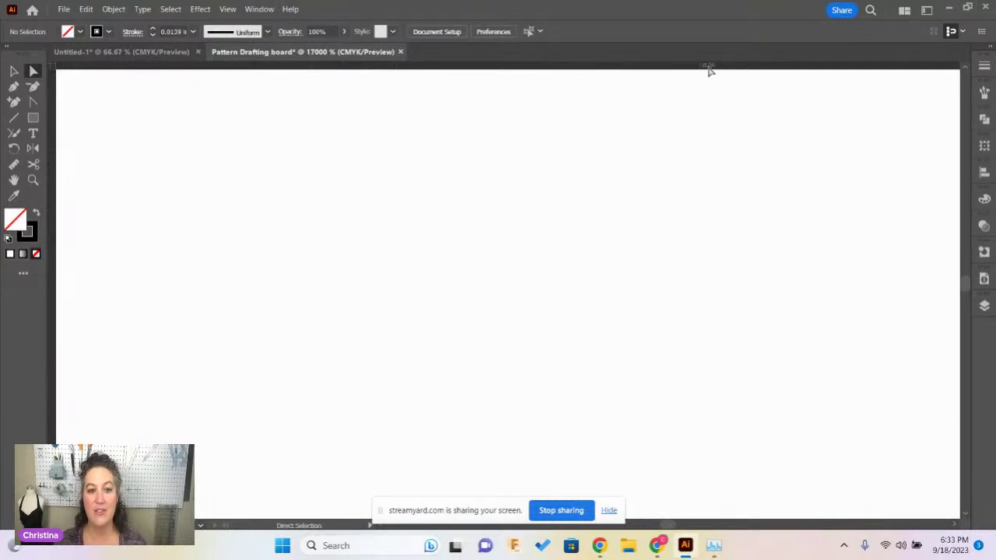
pyautogui.hotkey('ctrl', '-')
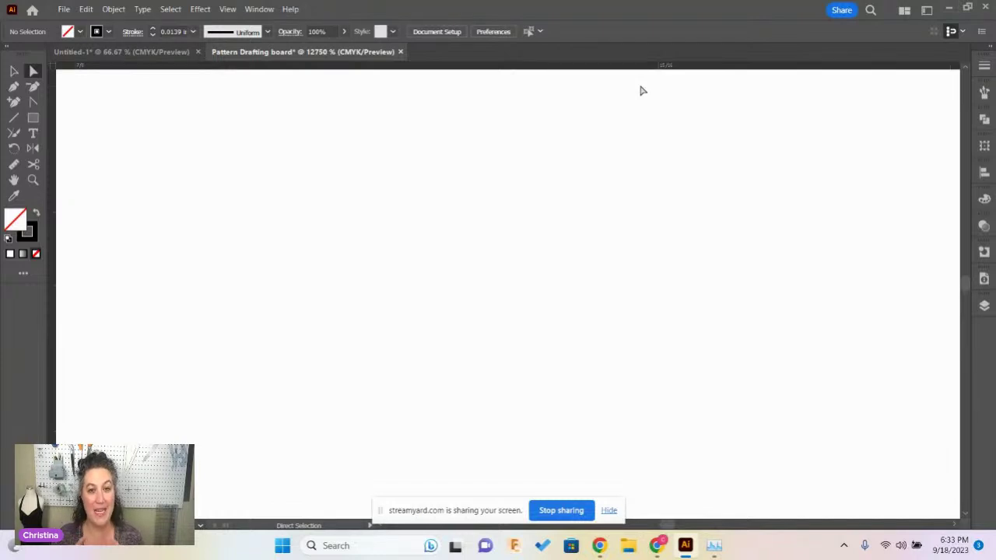
pyautogui.hotkey('ctrl', '-')
pyautogui.hotkey('ctrl', '-')
pyautogui.hotkey('ctrl', '-')
pyautogui.hotkey('ctrl', '-')
pyautogui.hotkey('ctrl', '-')
pyautogui.hotkey('ctrl', '-')
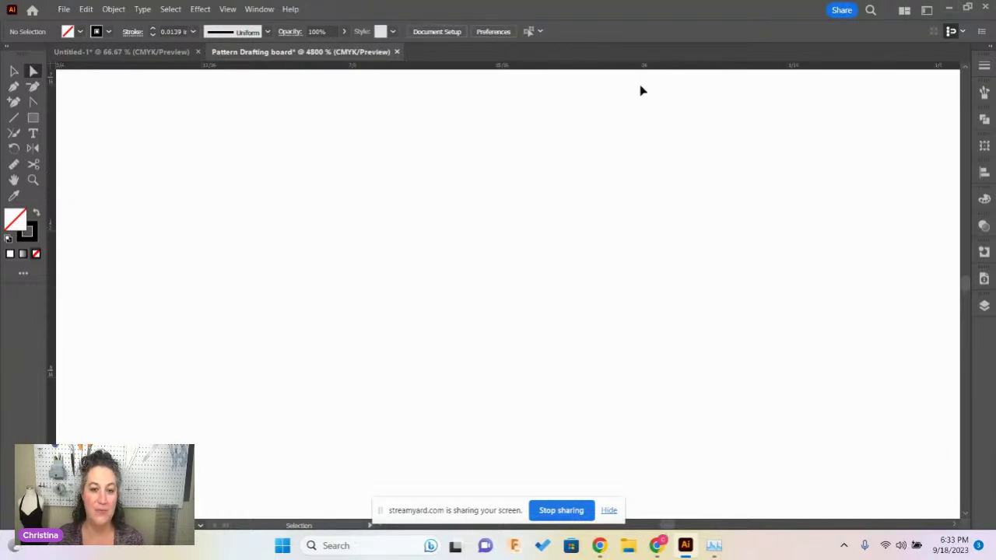
pyautogui.hotkey('ctrl', '-')
pyautogui.hotkey('ctrl', '-')
pyautogui.hotkey('ctrl', '-')
pyautogui.hotkey('ctrl', '-')
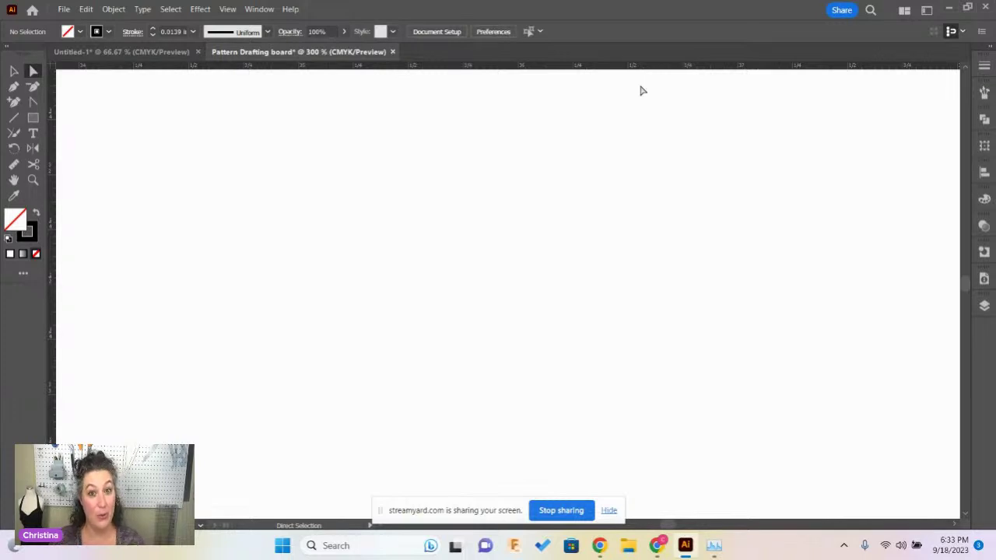
# - Show the grid and create a 1 x 1 in rectangle starting at a one-inch gridline intersection near the artboard's center
pyautogui.click(227, 9)
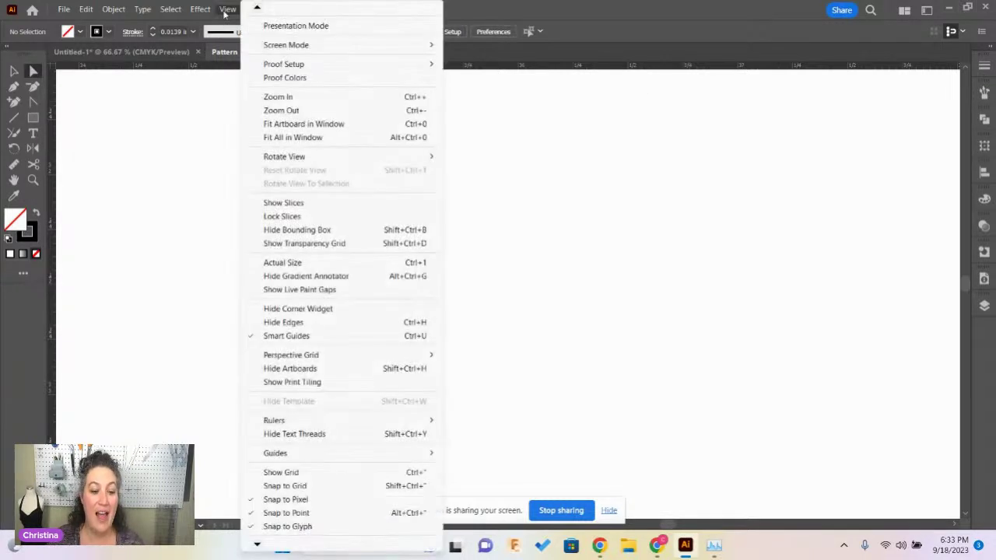
pyautogui.click(372, 472)
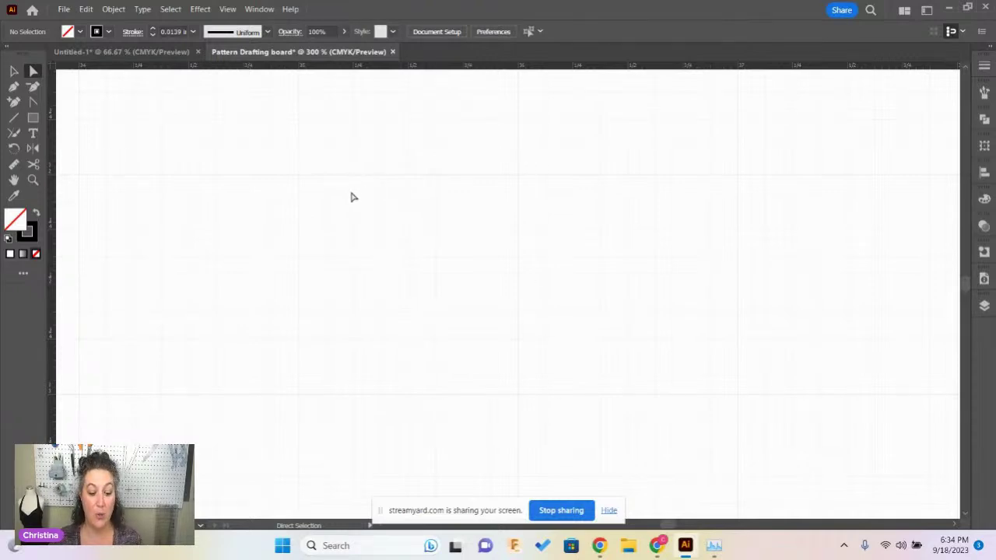
pyautogui.press('m')
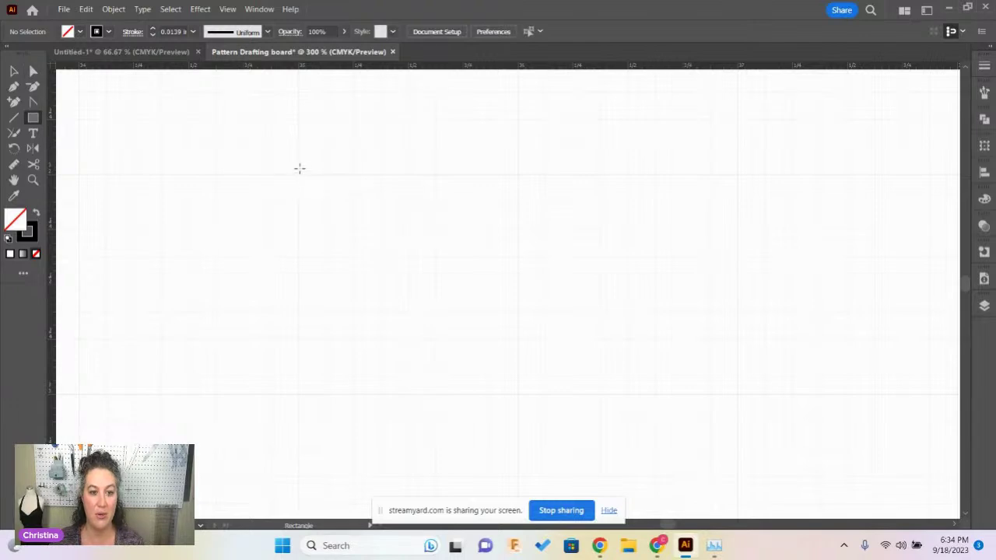
pyautogui.click(299, 174)
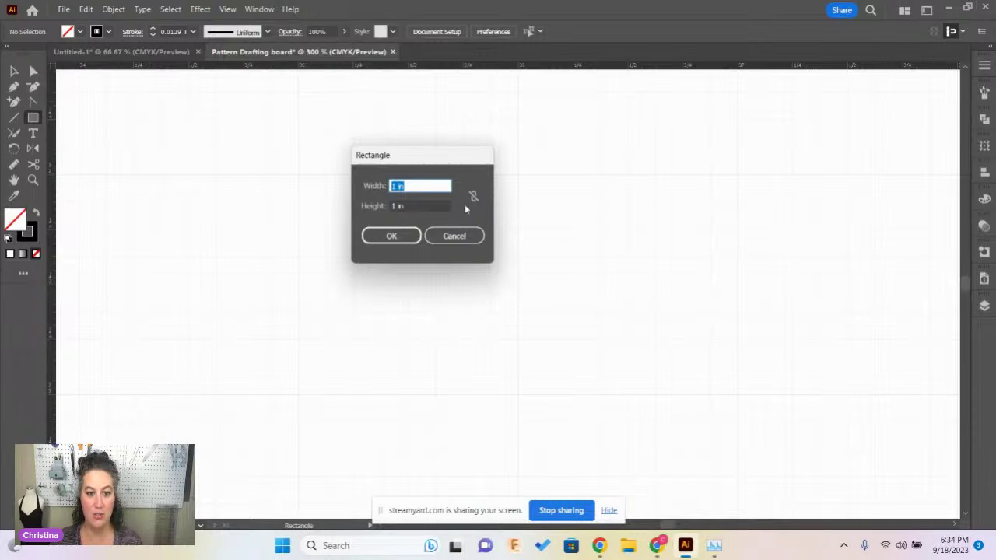
pyautogui.press('Tab')
pyautogui.press('Tab')
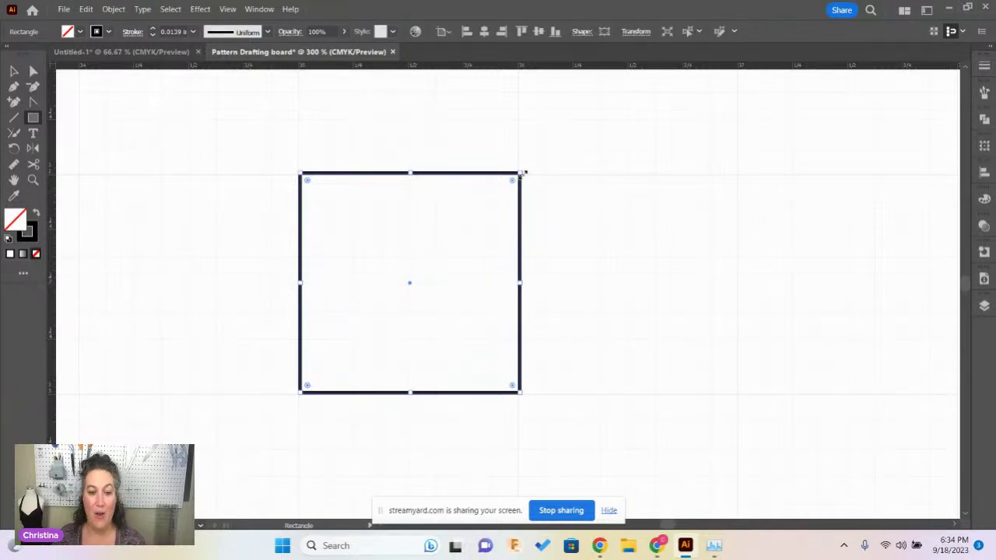
# - Hide the grid in the Pattern Drafting board document
pyautogui.scroll(-5, 522, 173)
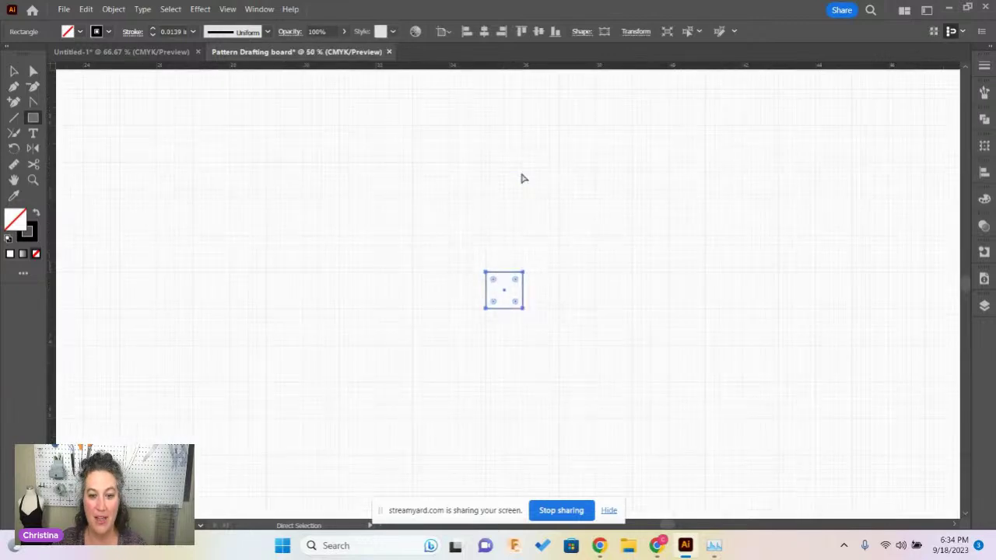
pyautogui.press('ctrl')
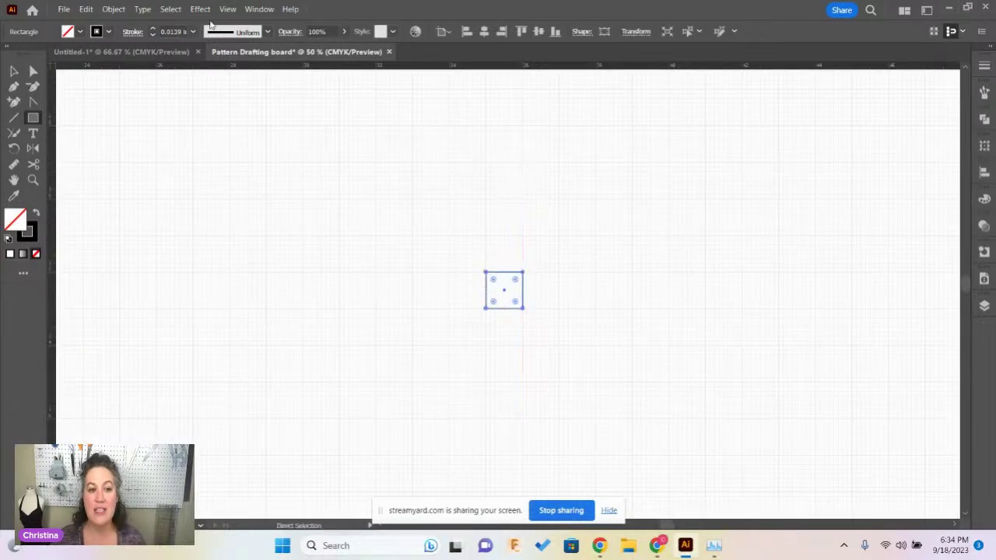
pyautogui.click(200, 10)
pyautogui.moveTo(227, 9)
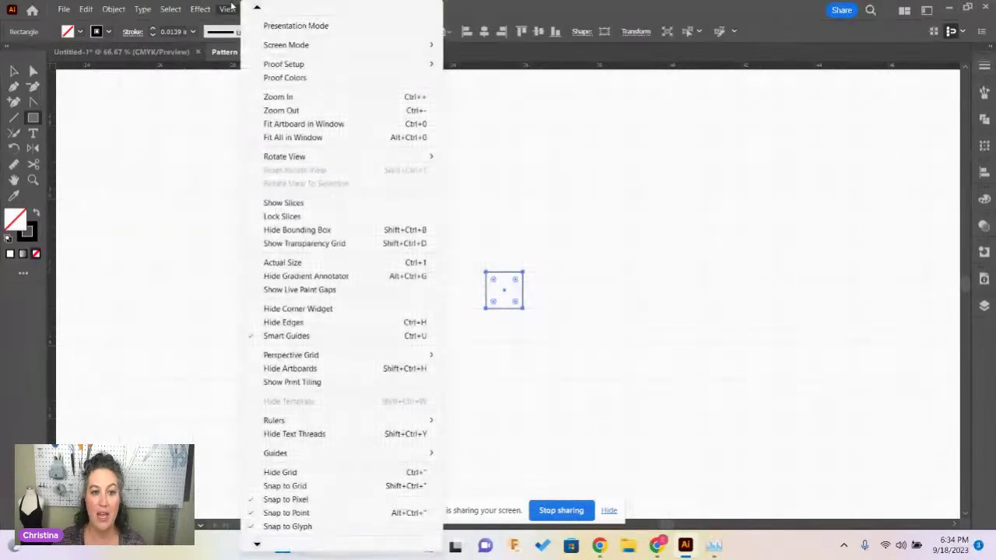
pyautogui.click(282, 473)
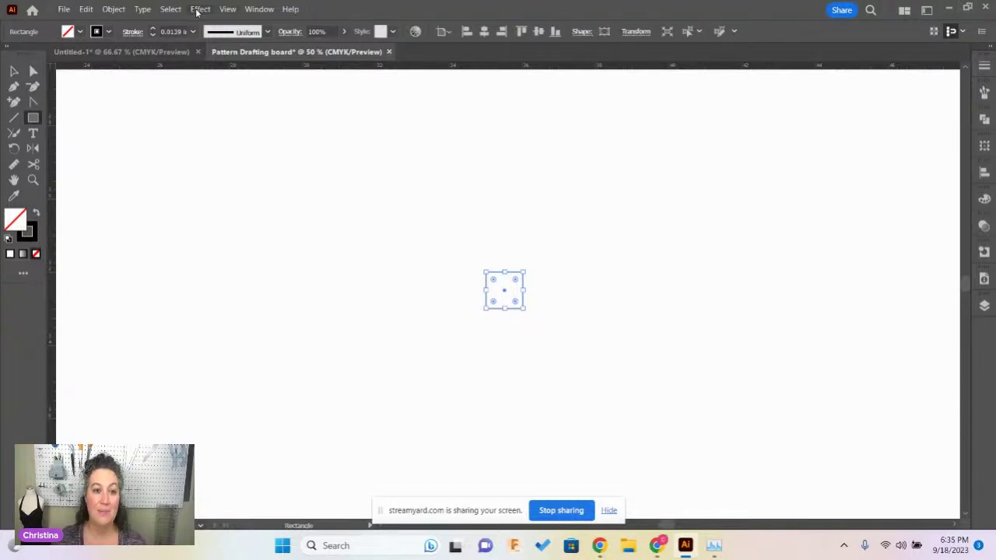
pyautogui.click(226, 10)
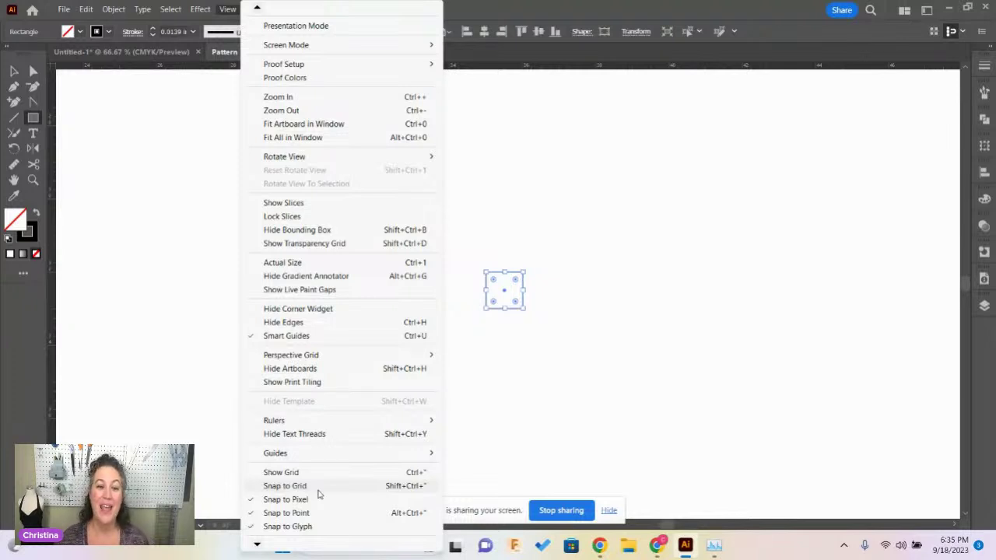
pyautogui.click(600, 367)
pyautogui.click(555, 348)
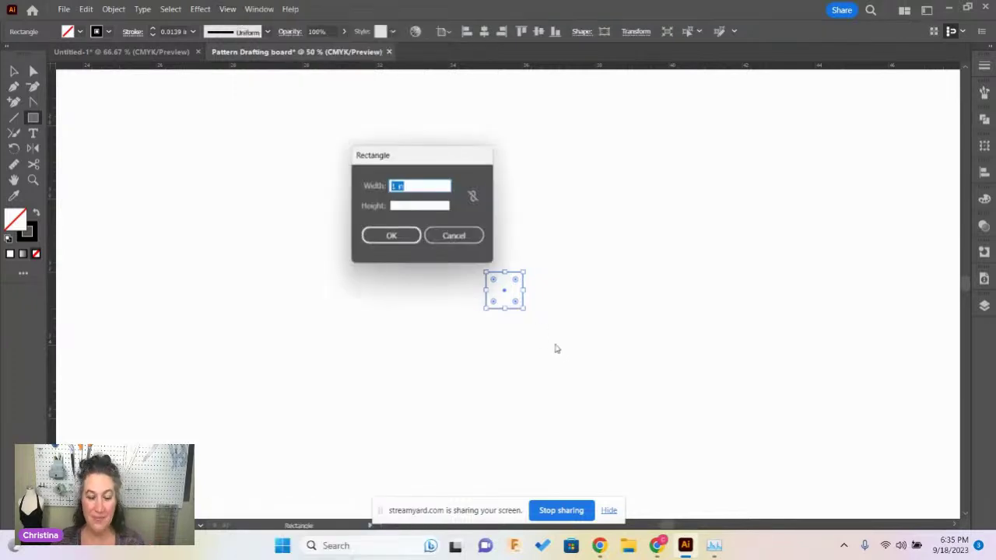
pyautogui.click(476, 236)
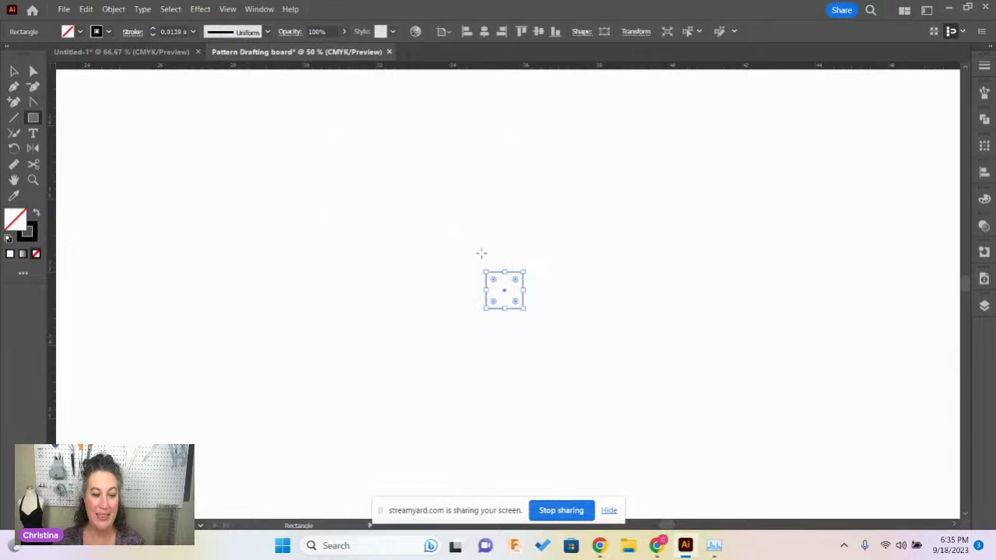
# - Select the 1 x 1 in square near the artboard's center and delete it
pyautogui.press('v')
pyautogui.moveTo(568, 268); pyautogui.dragTo(355, 394)
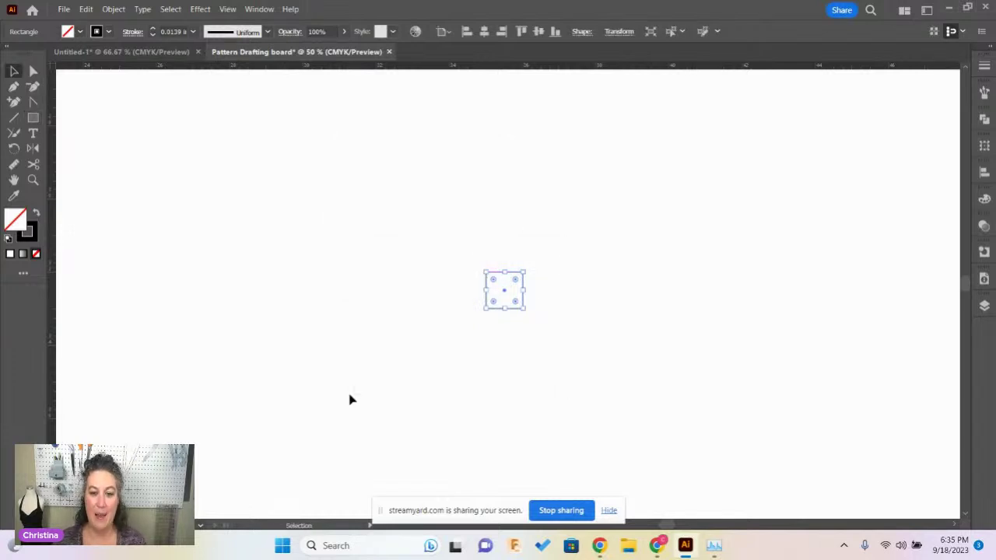
pyautogui.press('Delete')
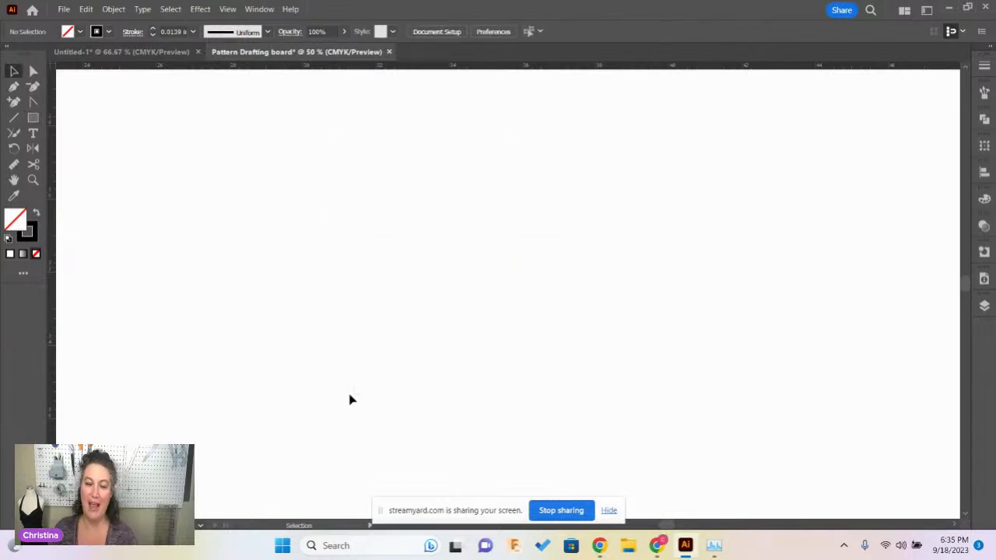